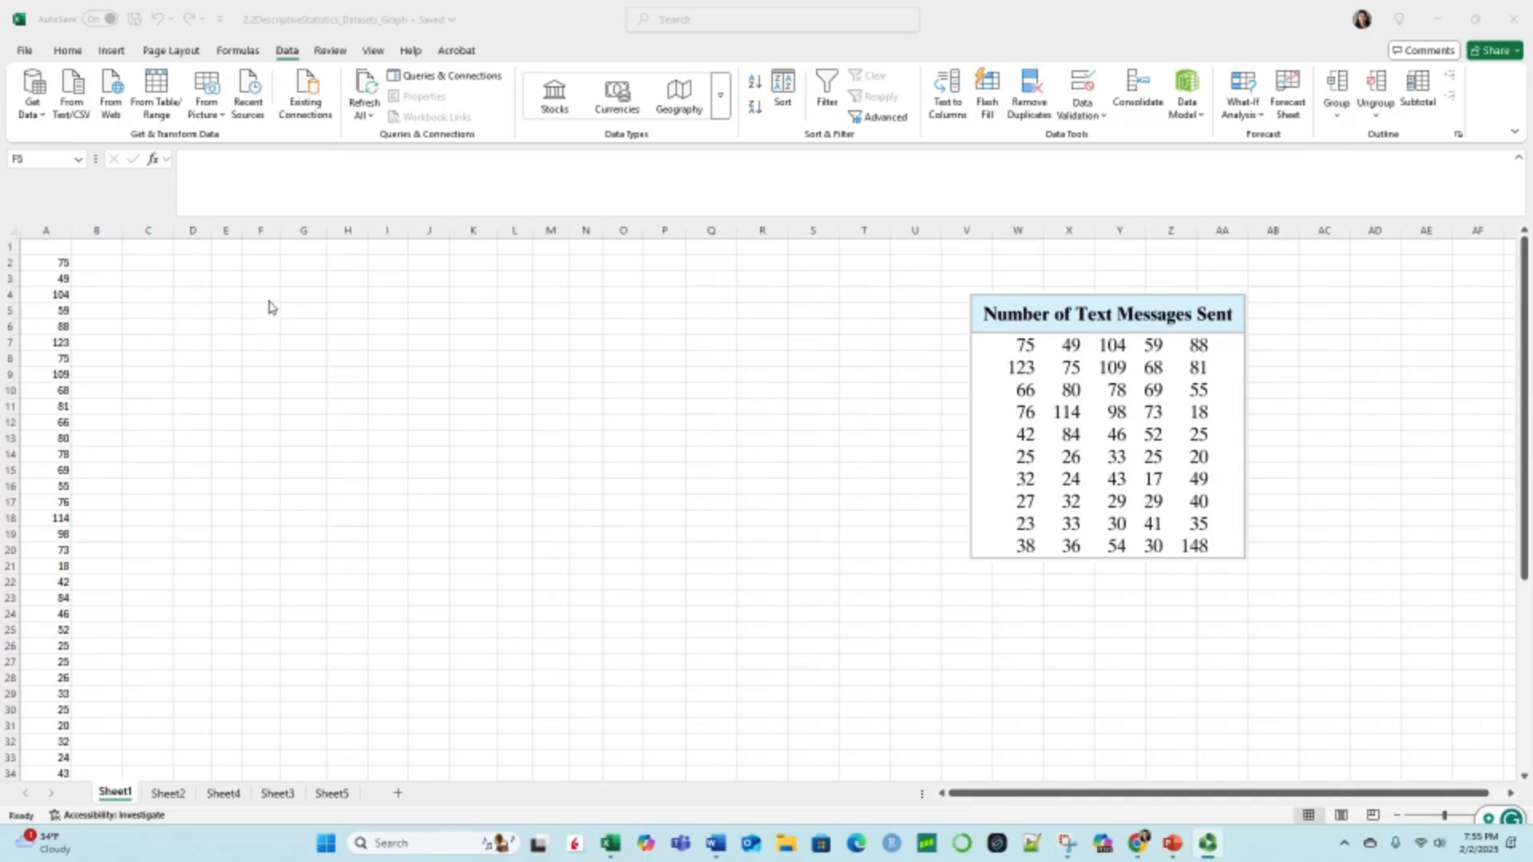
# Step: Look through the available chart types, including the line, waterfall, stock and scatter galleries
pyautogui.click(114, 55)
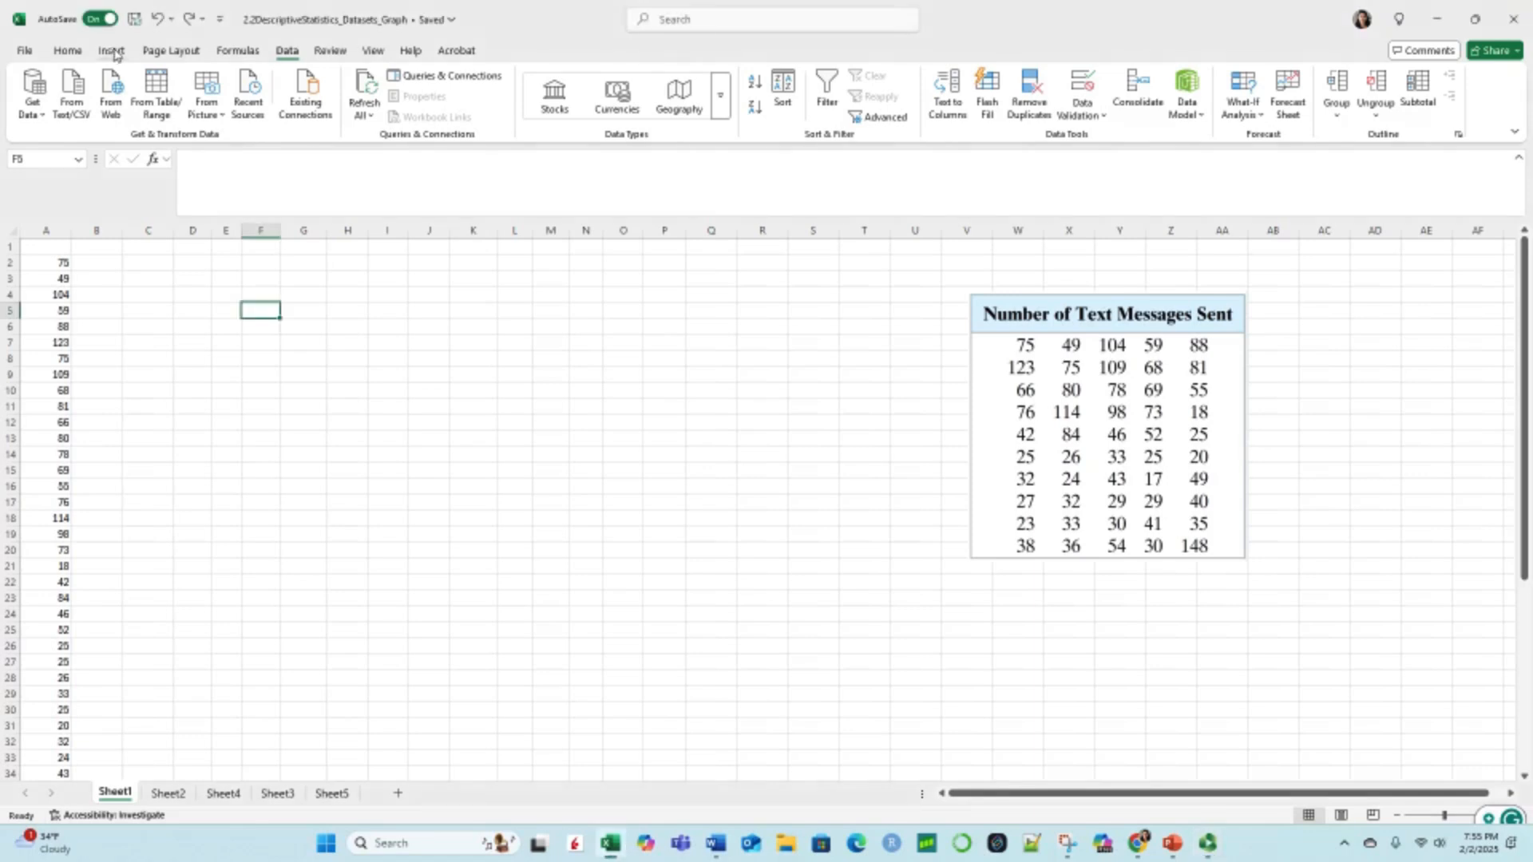
pyautogui.click(113, 51)
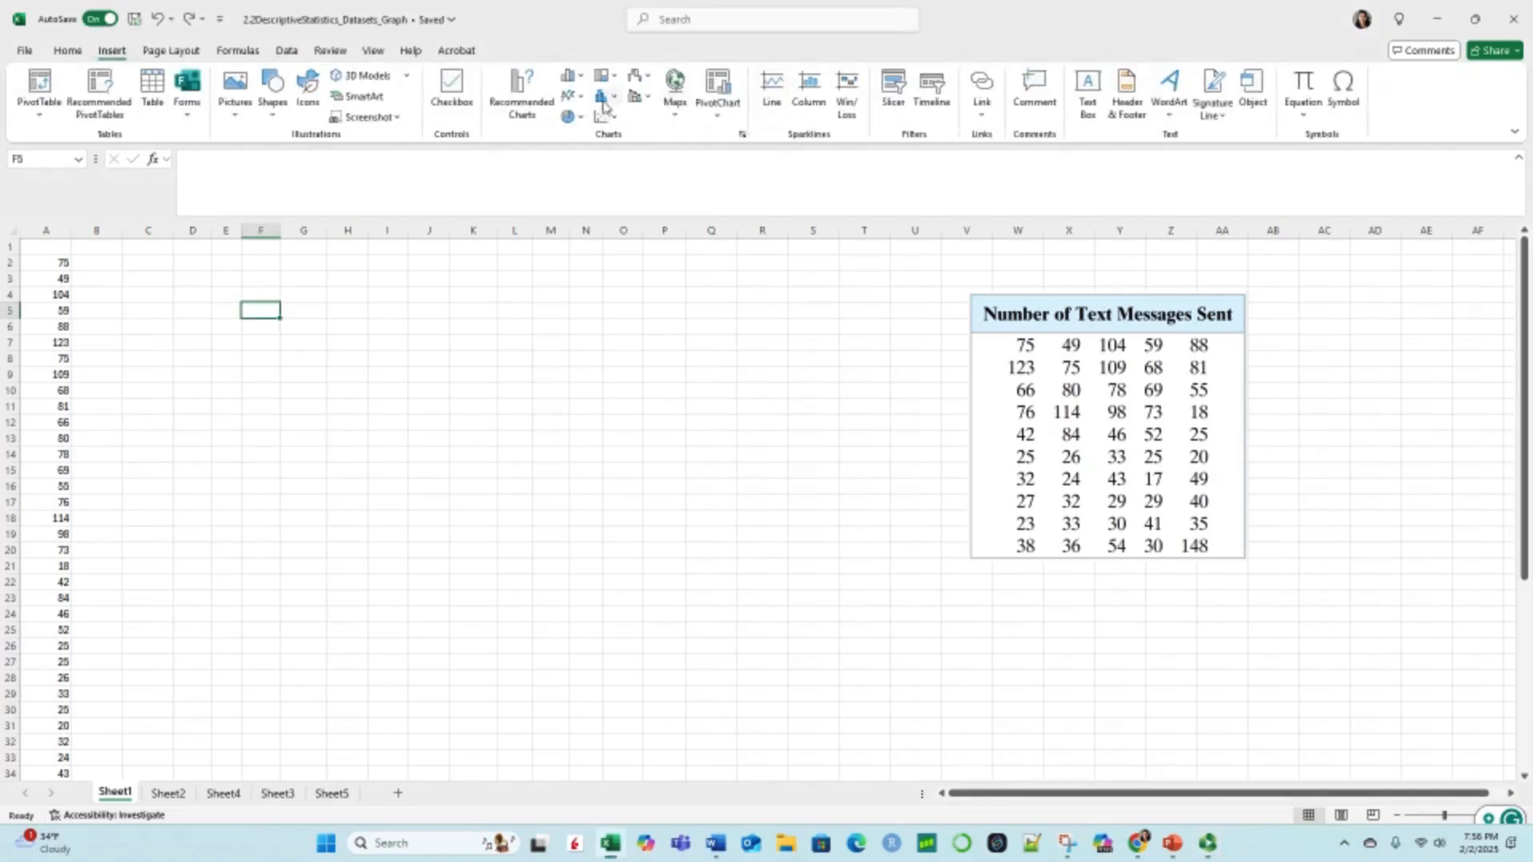
pyautogui.click(571, 96)
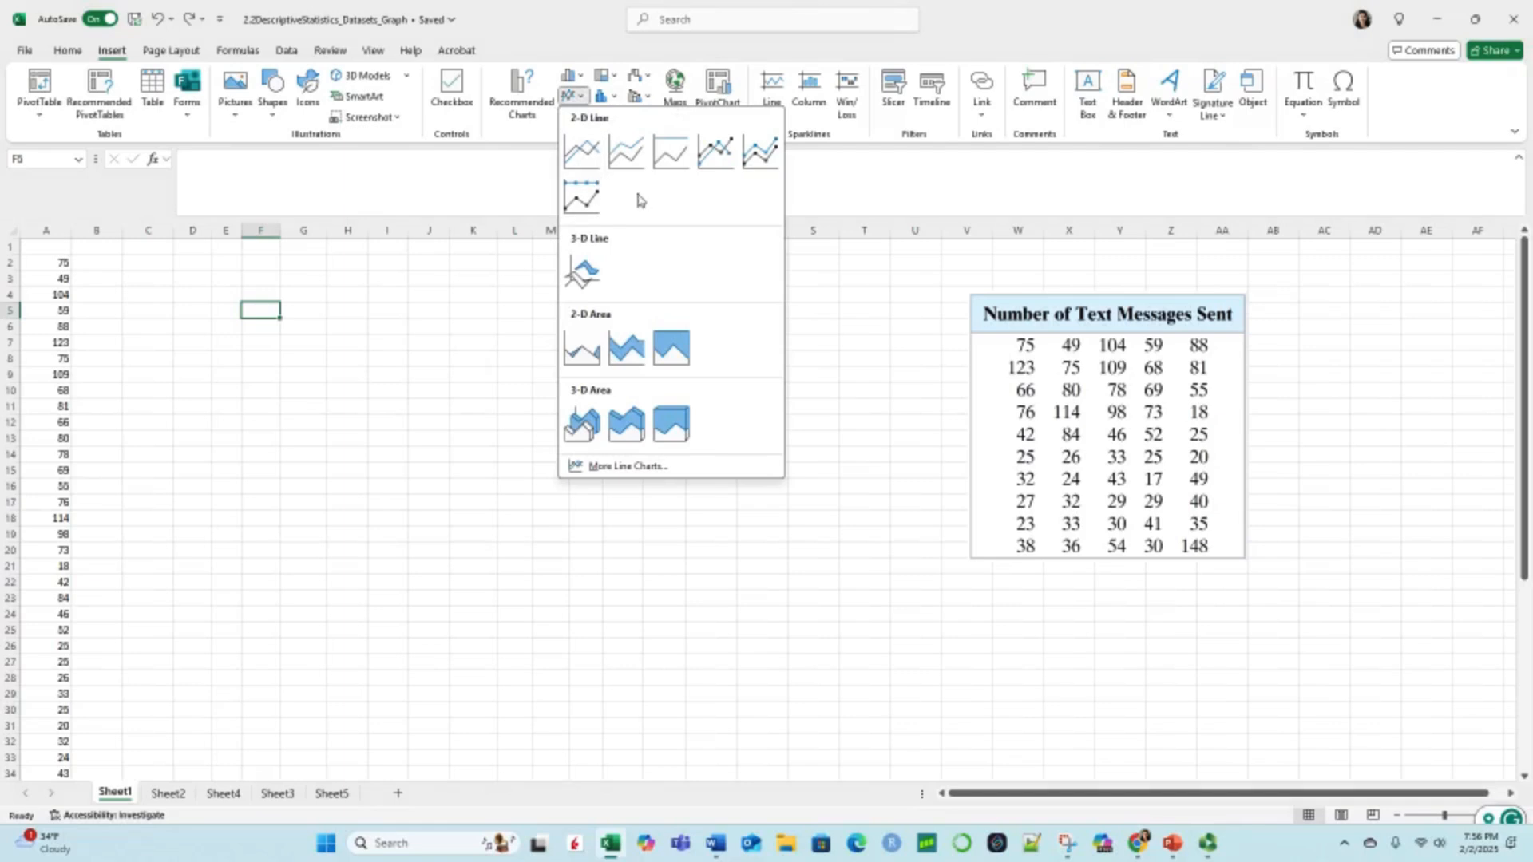
pyautogui.click(616, 76)
pyautogui.click(648, 77)
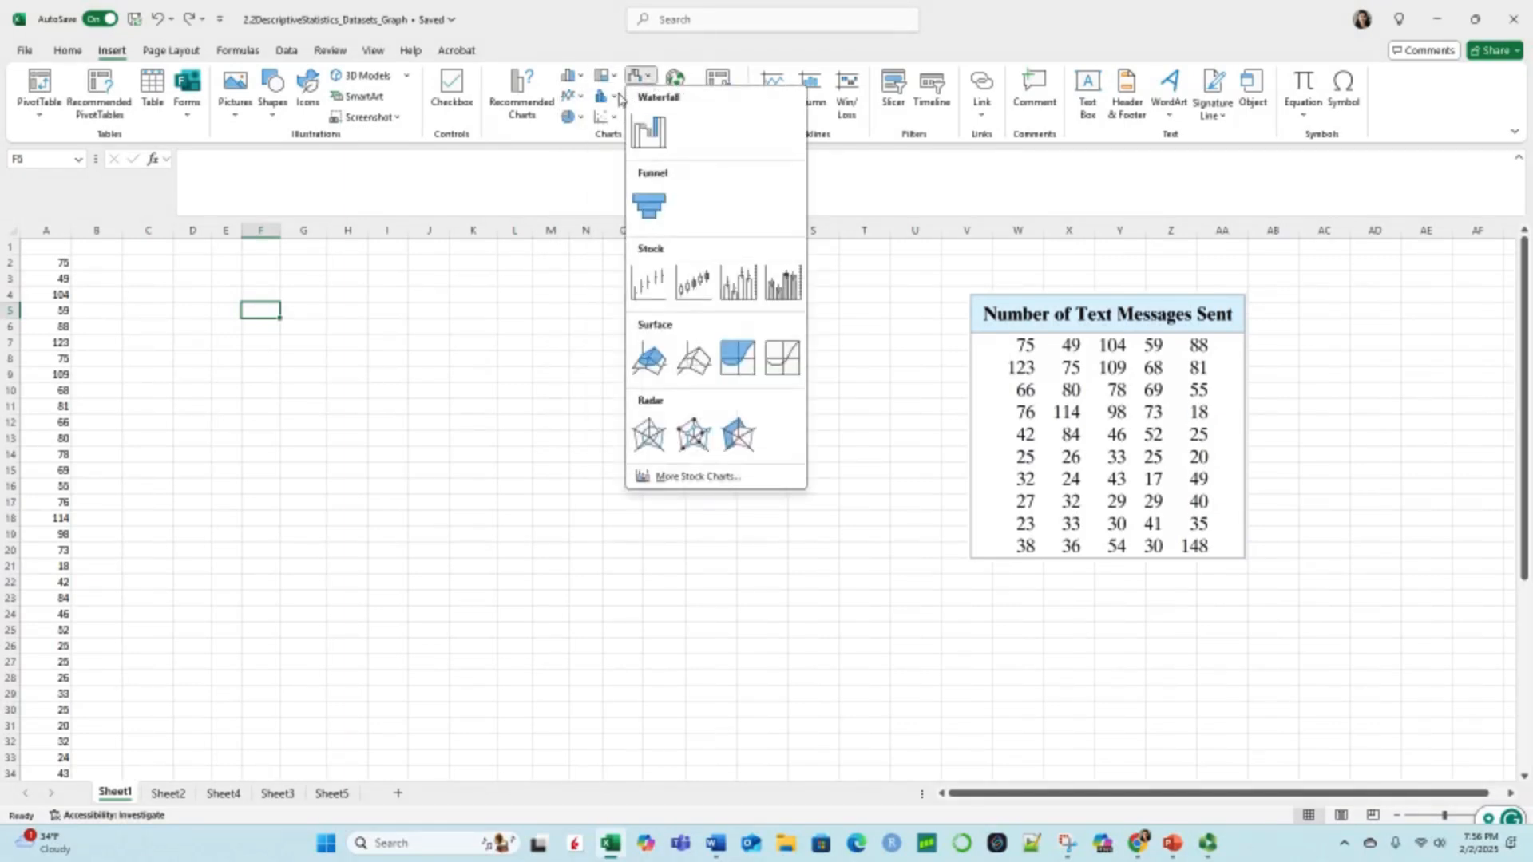
pyautogui.click(617, 96)
pyautogui.click(646, 97)
pyautogui.click(616, 117)
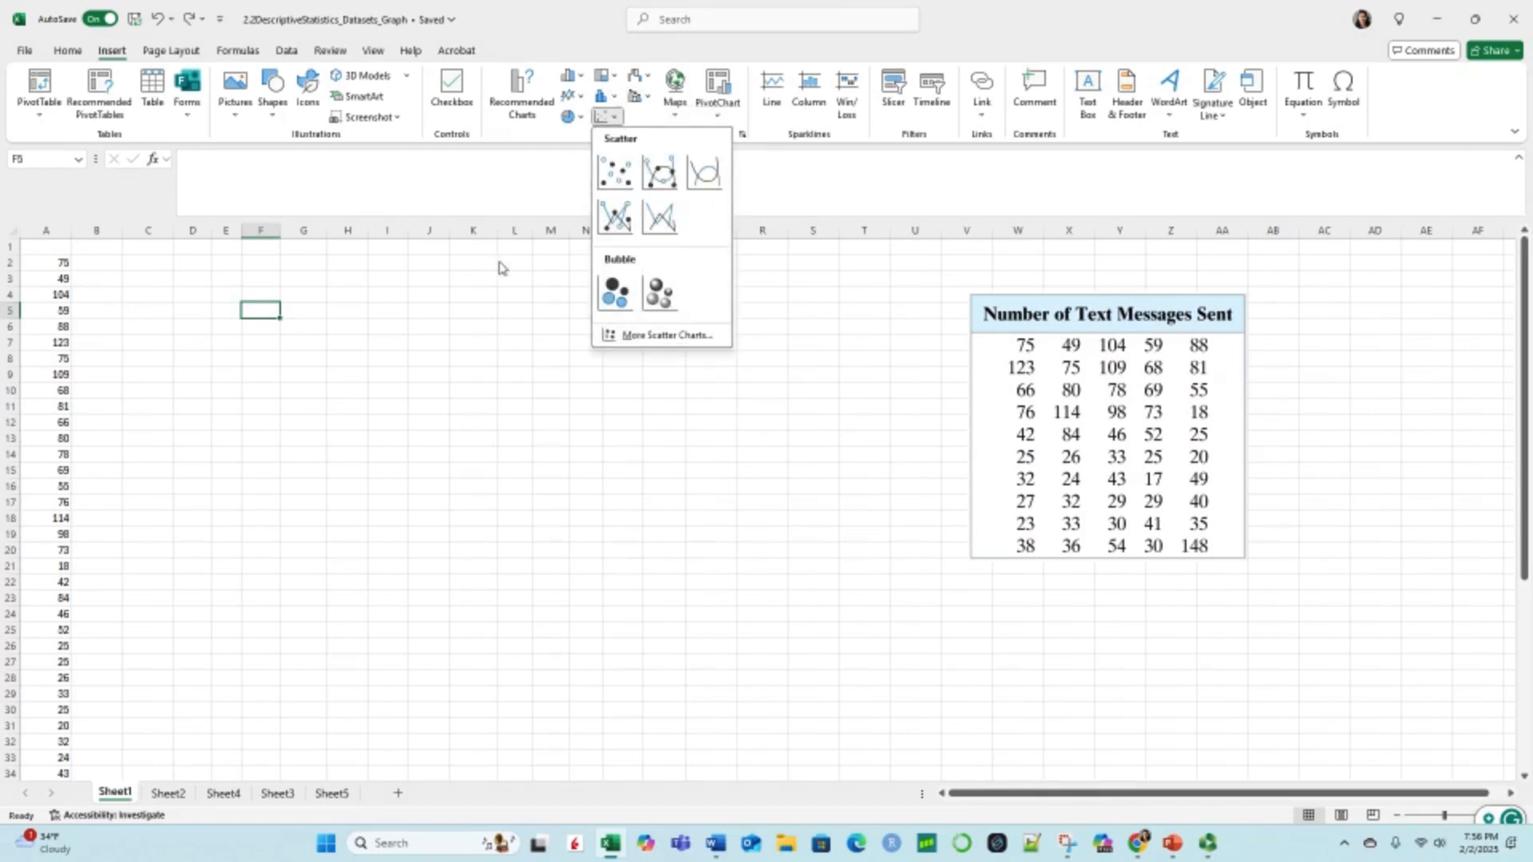
pyautogui.click(325, 318)
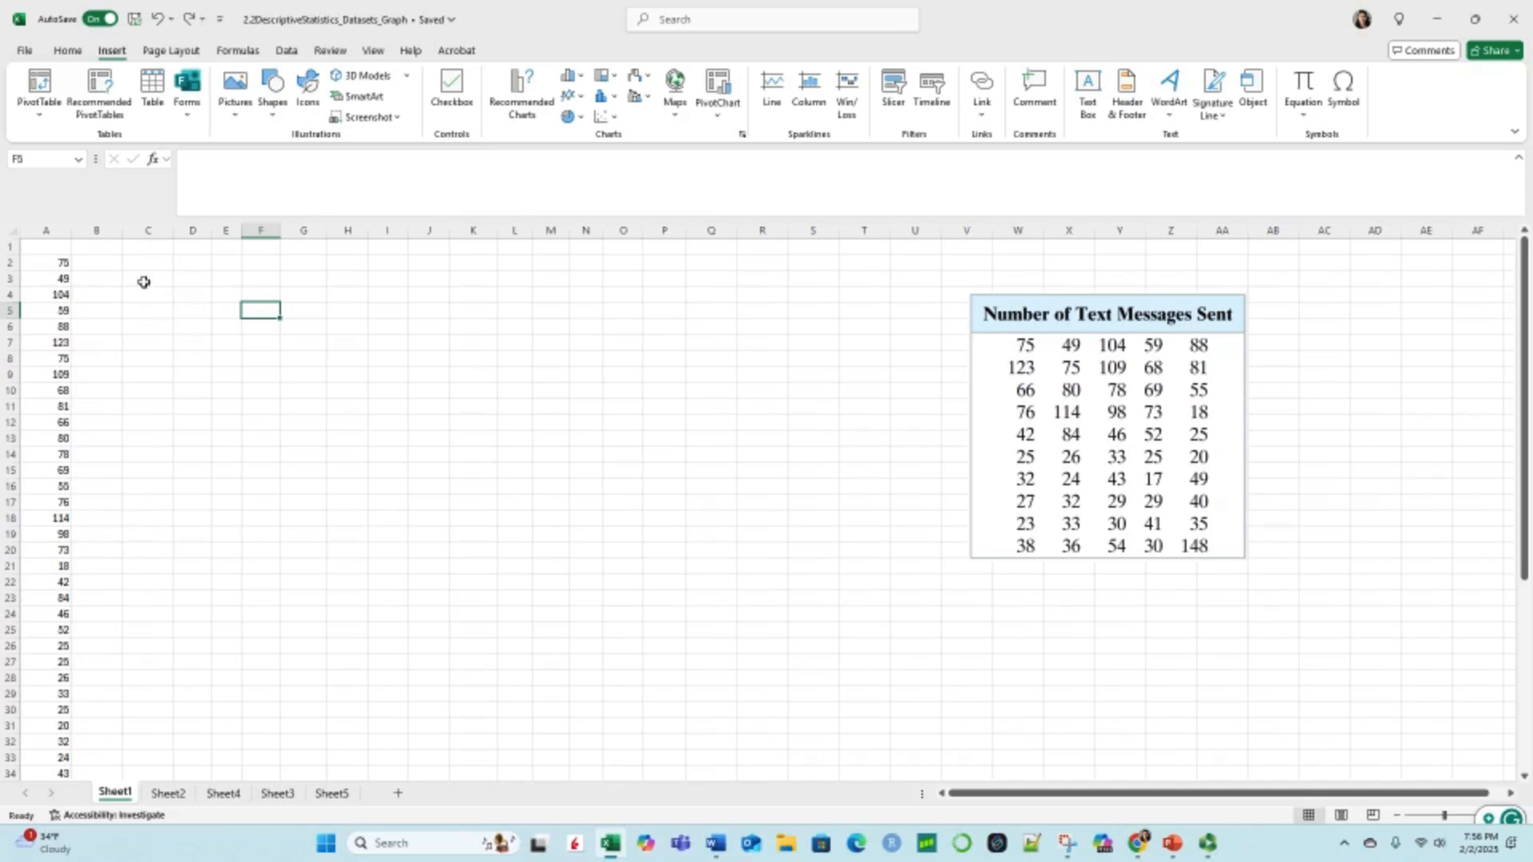
# Step: Sort the text message values in column A from smallest to largest
pyautogui.click(57, 231)
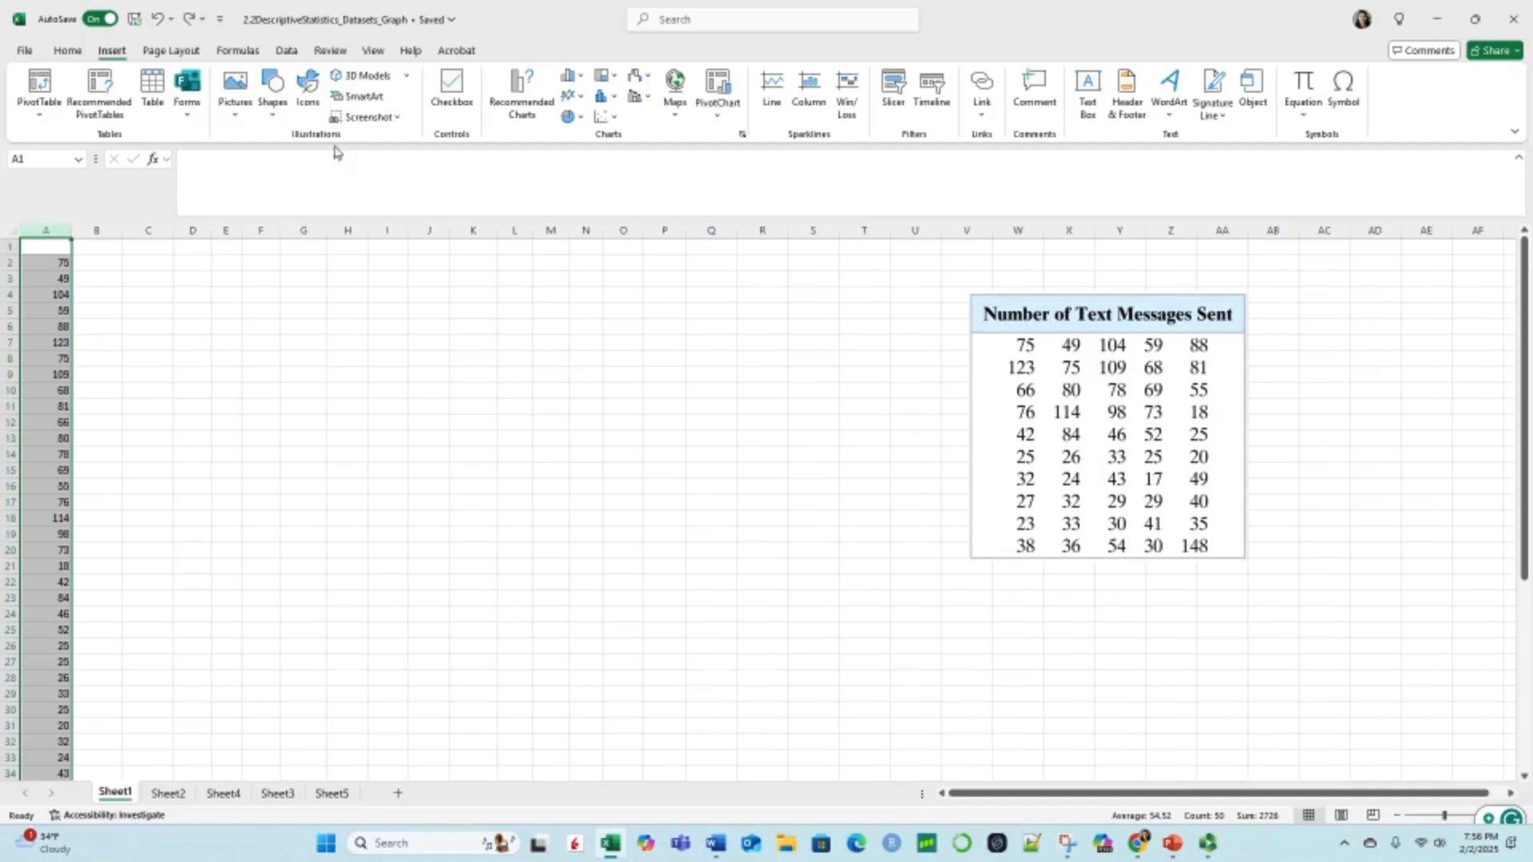
pyautogui.click(287, 50)
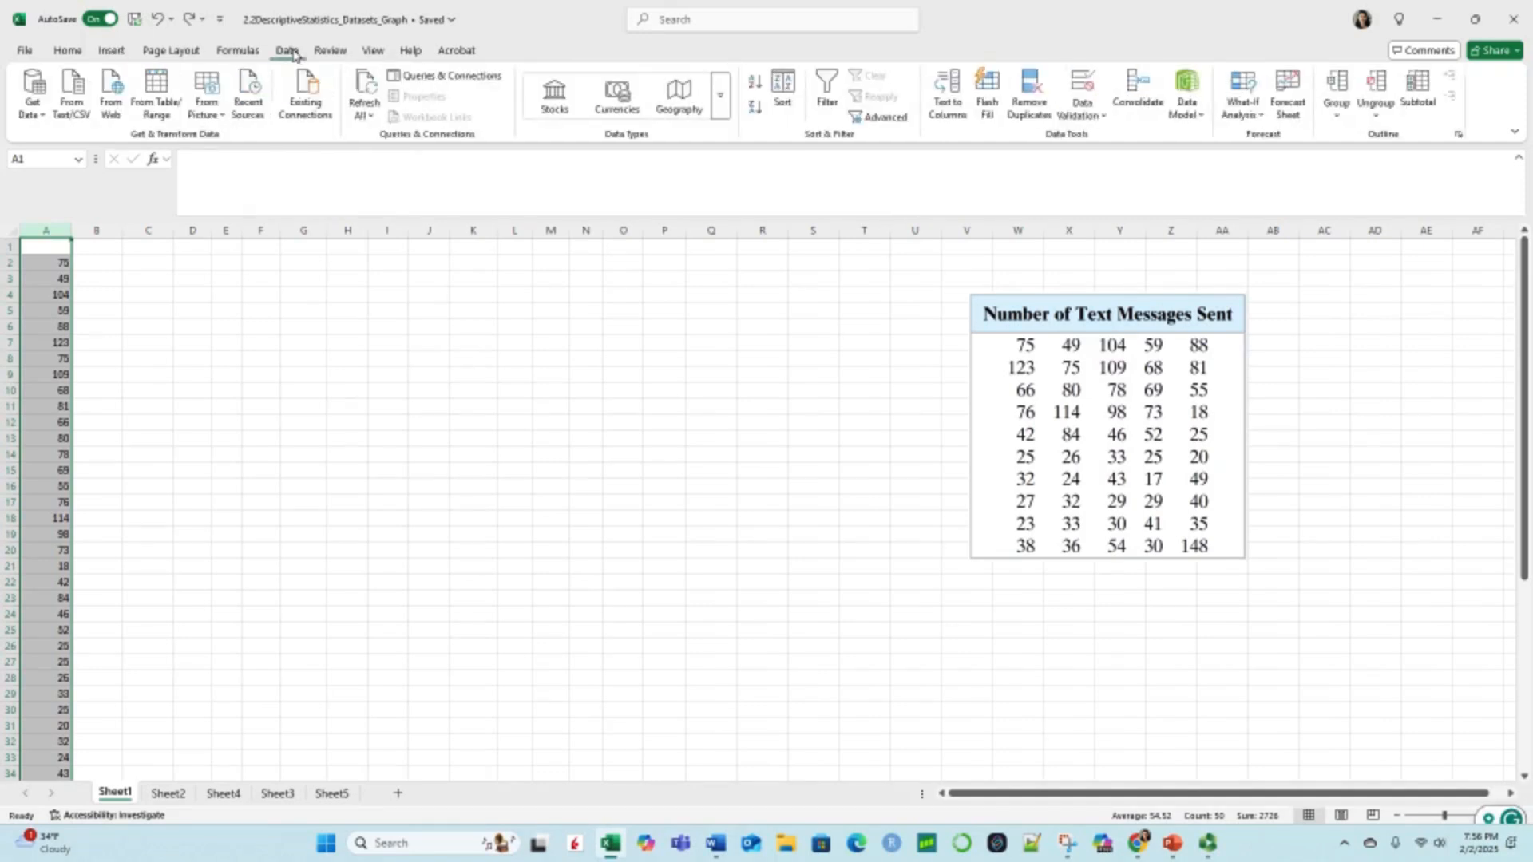
pyautogui.click(756, 83)
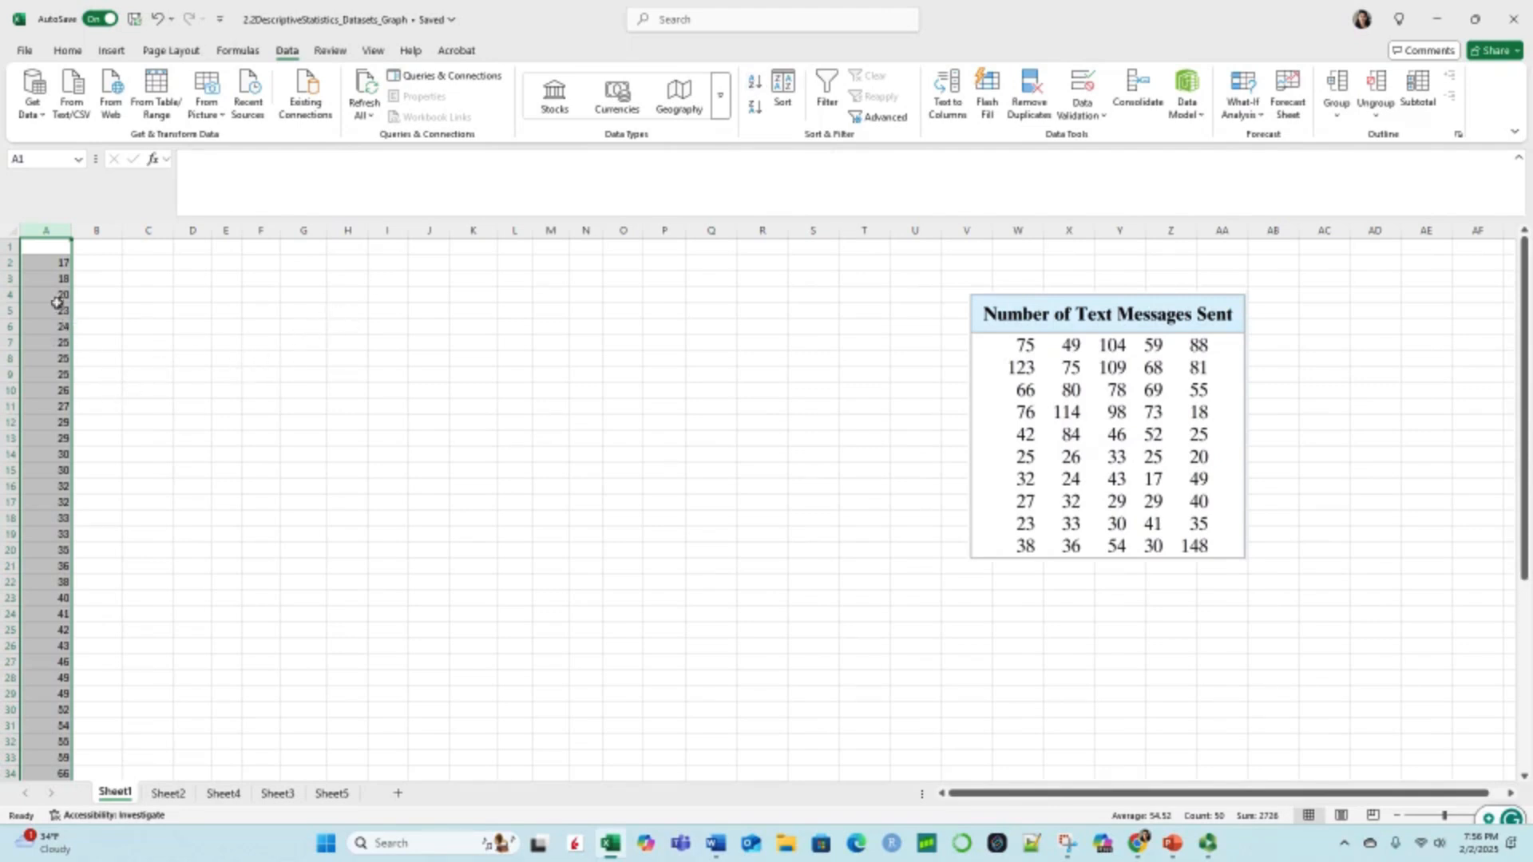
pyautogui.click(74, 278)
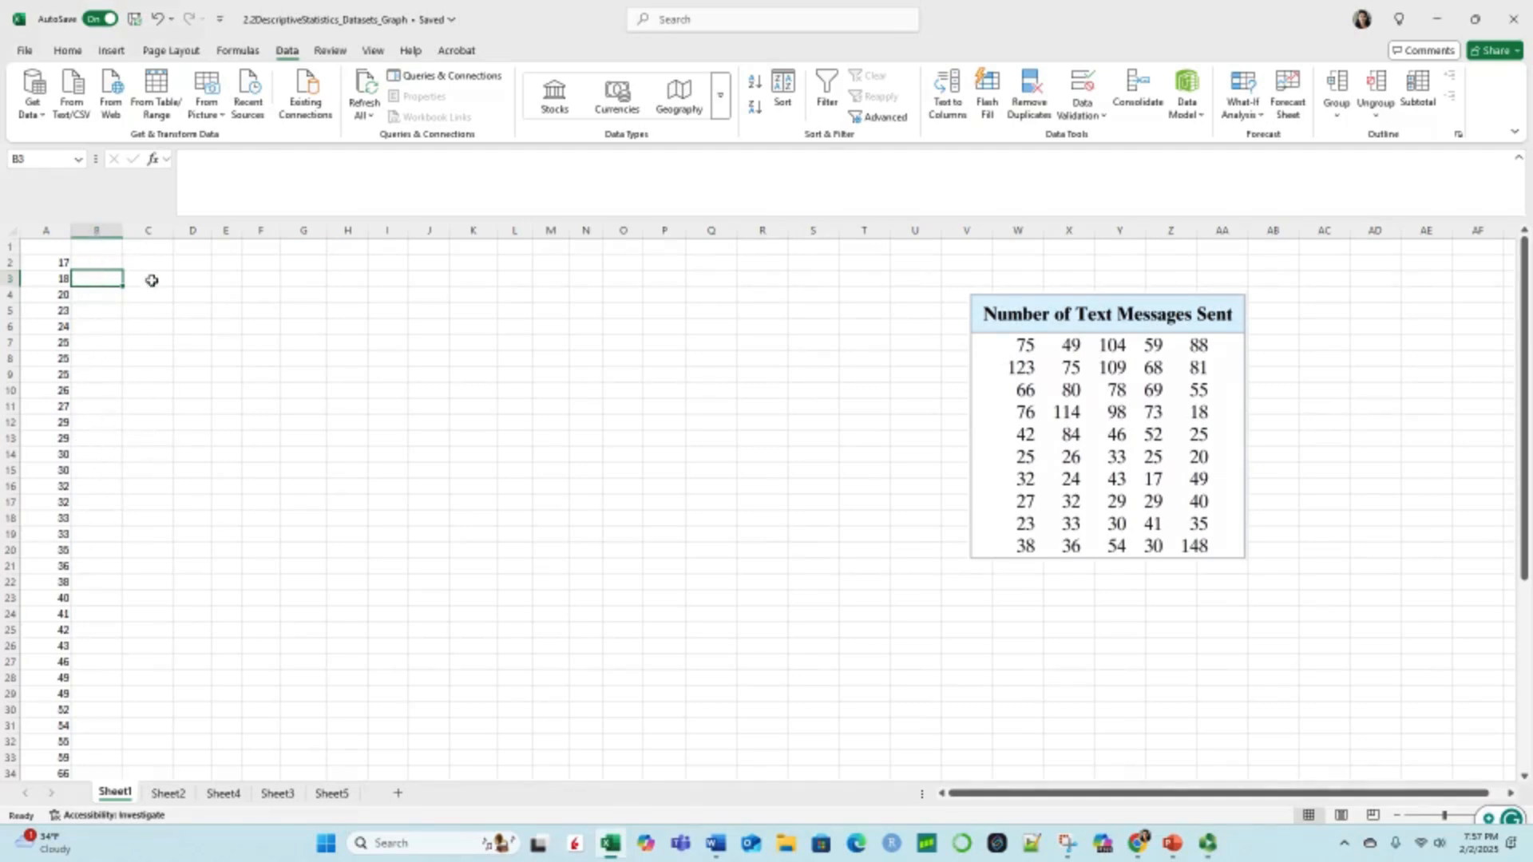
# Step: Enter the headers Stem in B1 and Leaf in C1
pyautogui.click(97, 248)
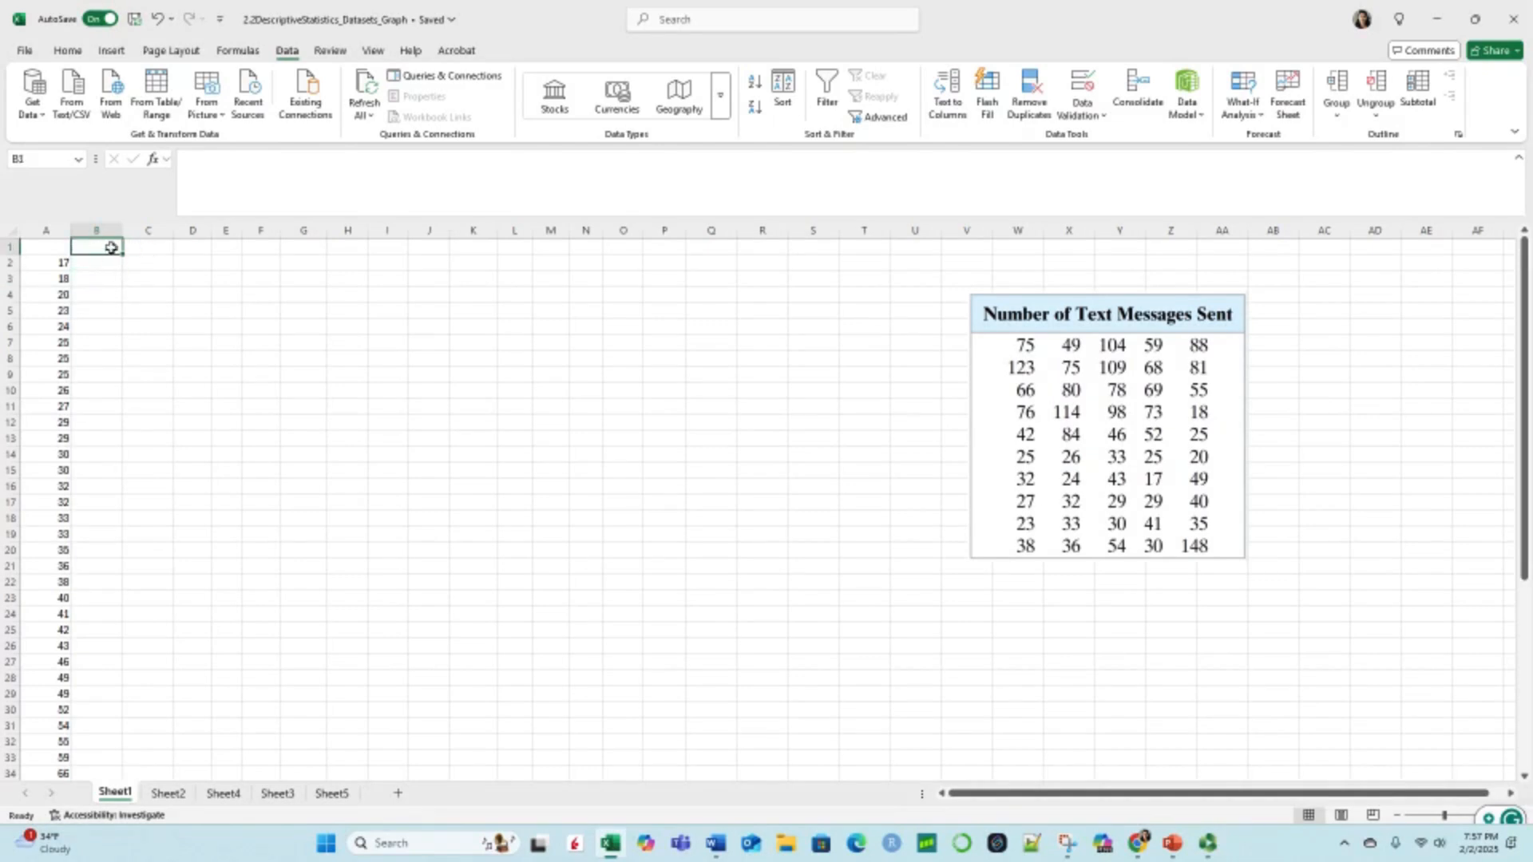
pyautogui.write('Sta')
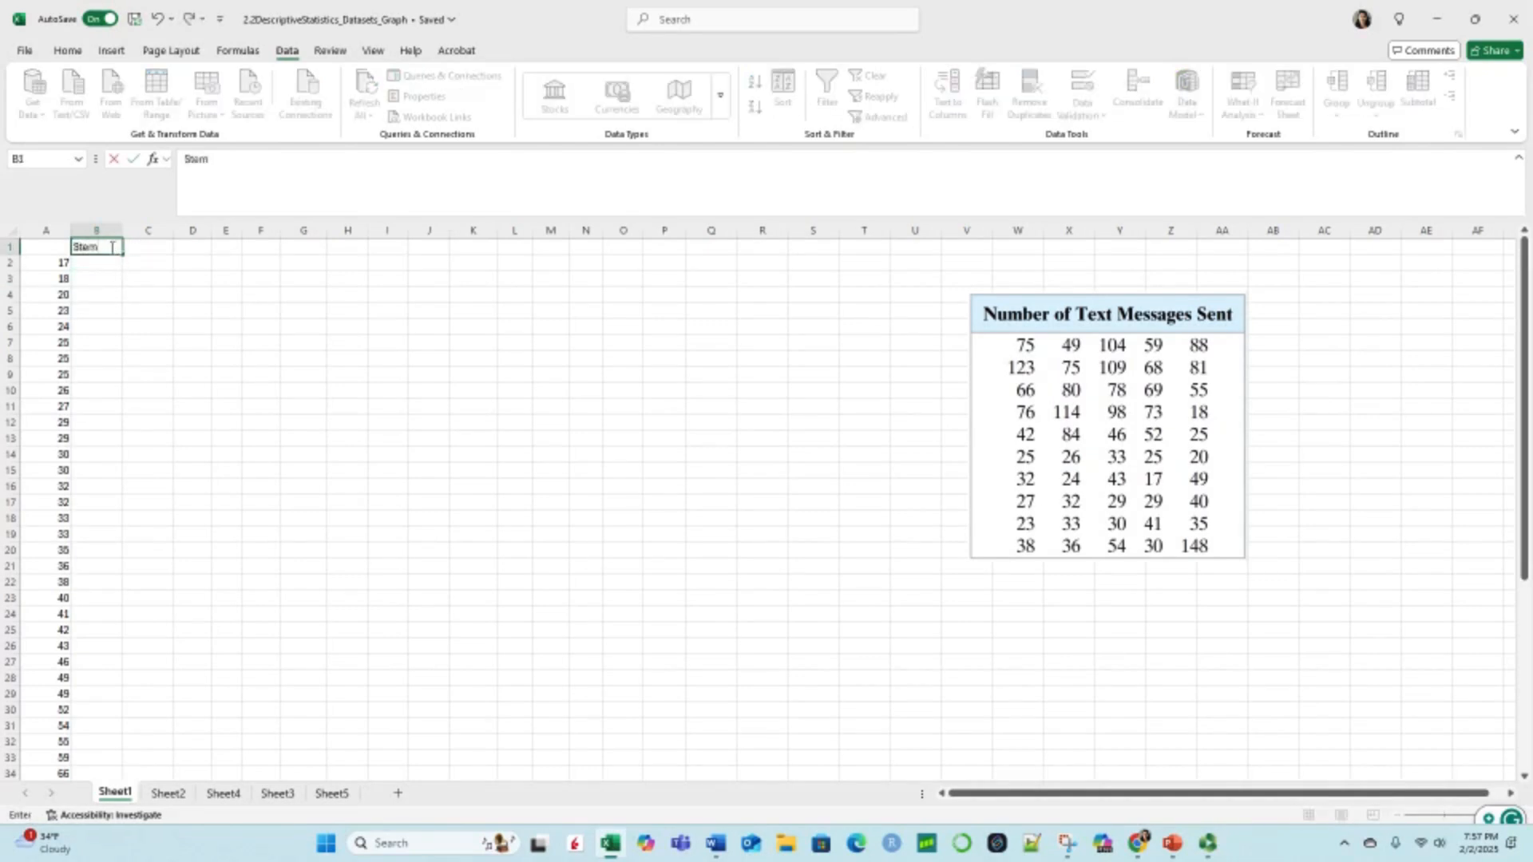
pyautogui.write('m')
pyautogui.click(139, 245)
pyautogui.write('L')
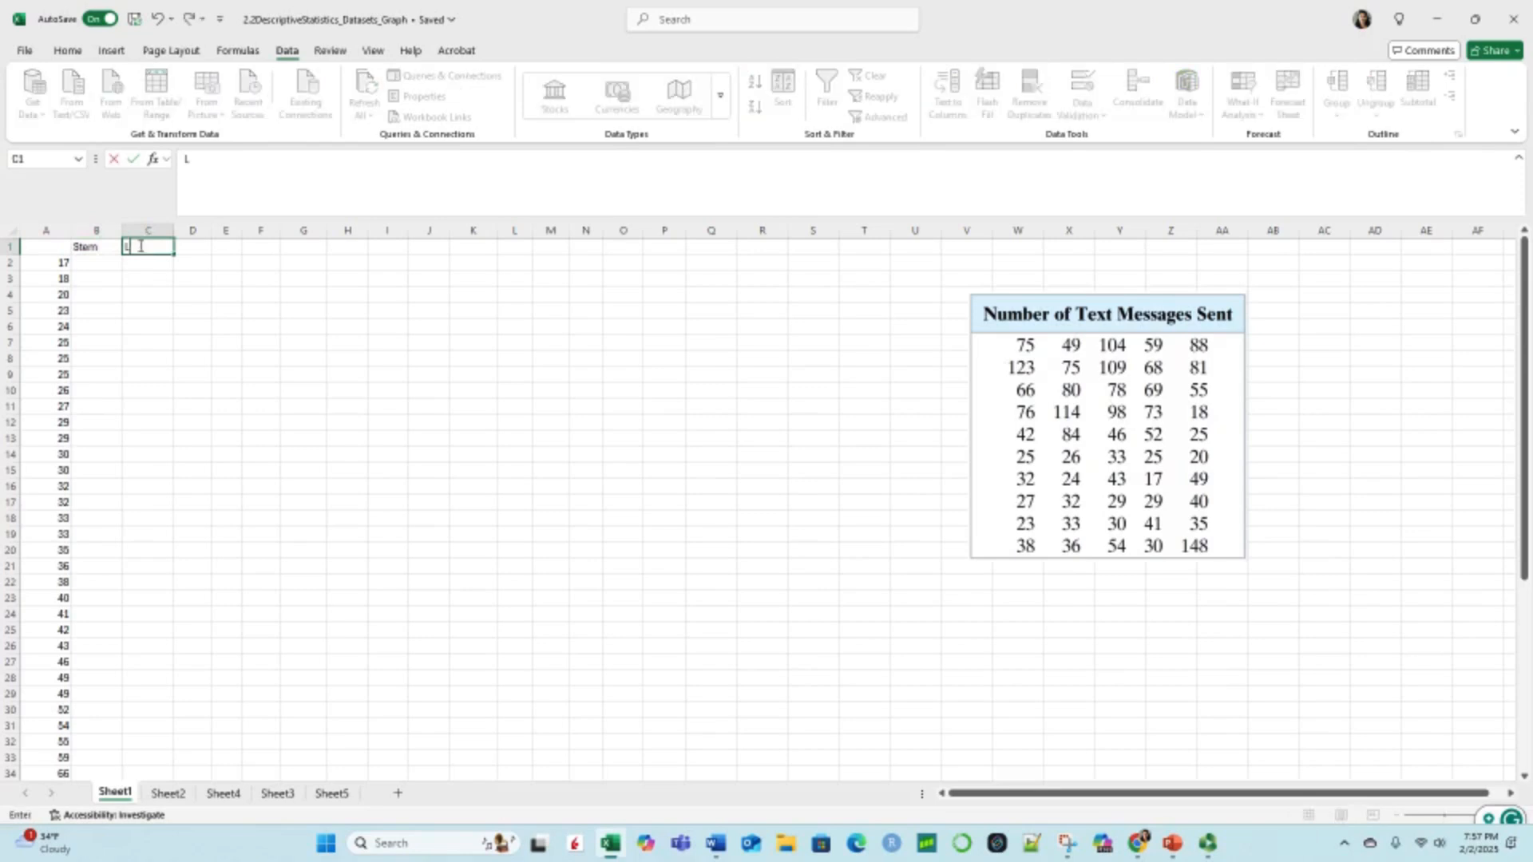
pyautogui.write('eaf')
# Step: Enter the formula =LEFT(A2,1) in B2 to extract the first digit as the stem
pyautogui.click(89, 262)
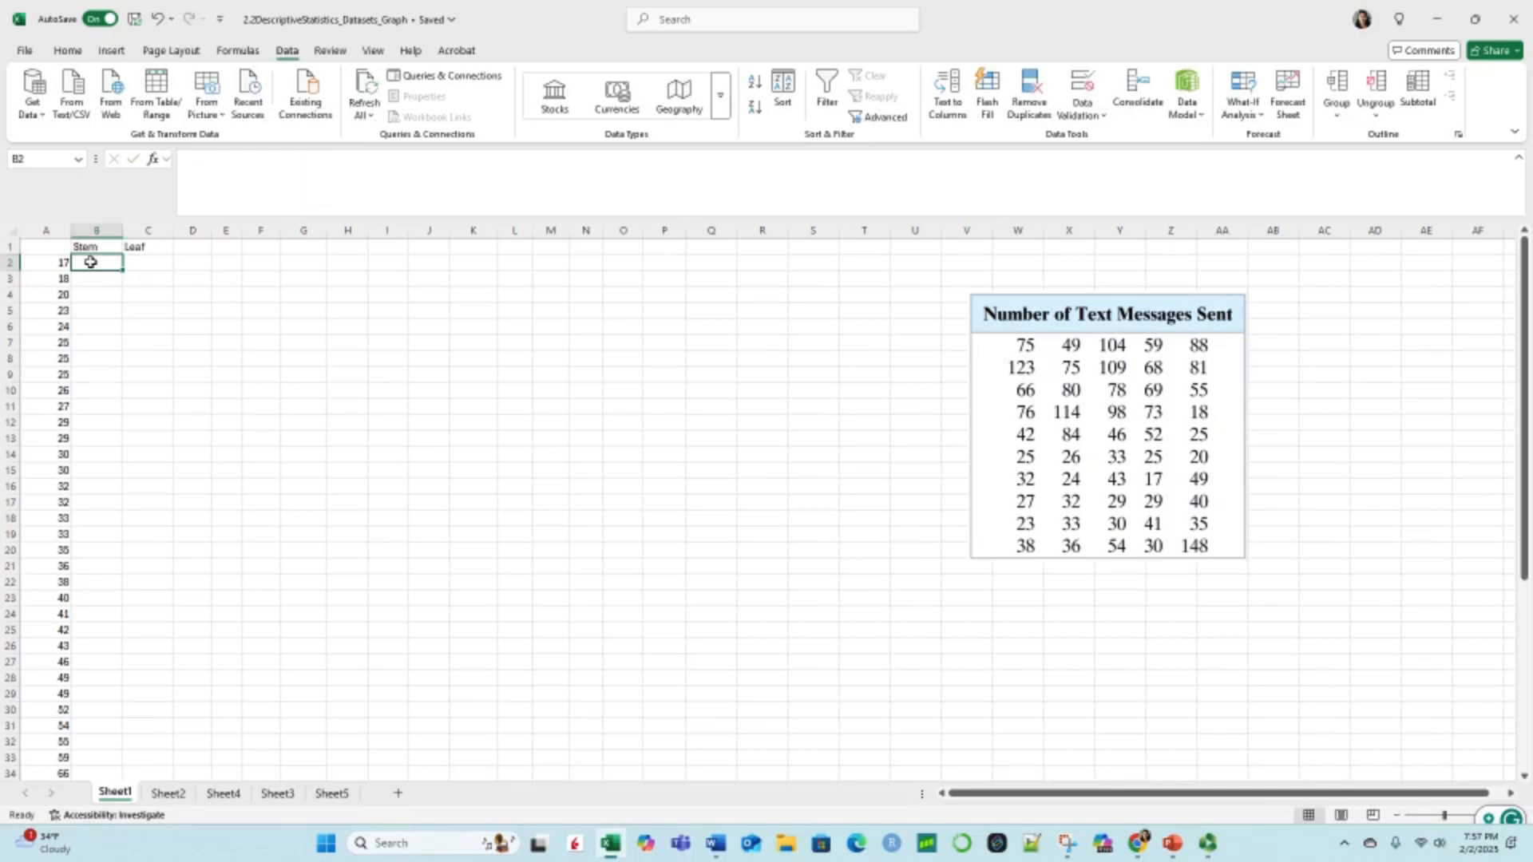
pyautogui.write('=lrg')
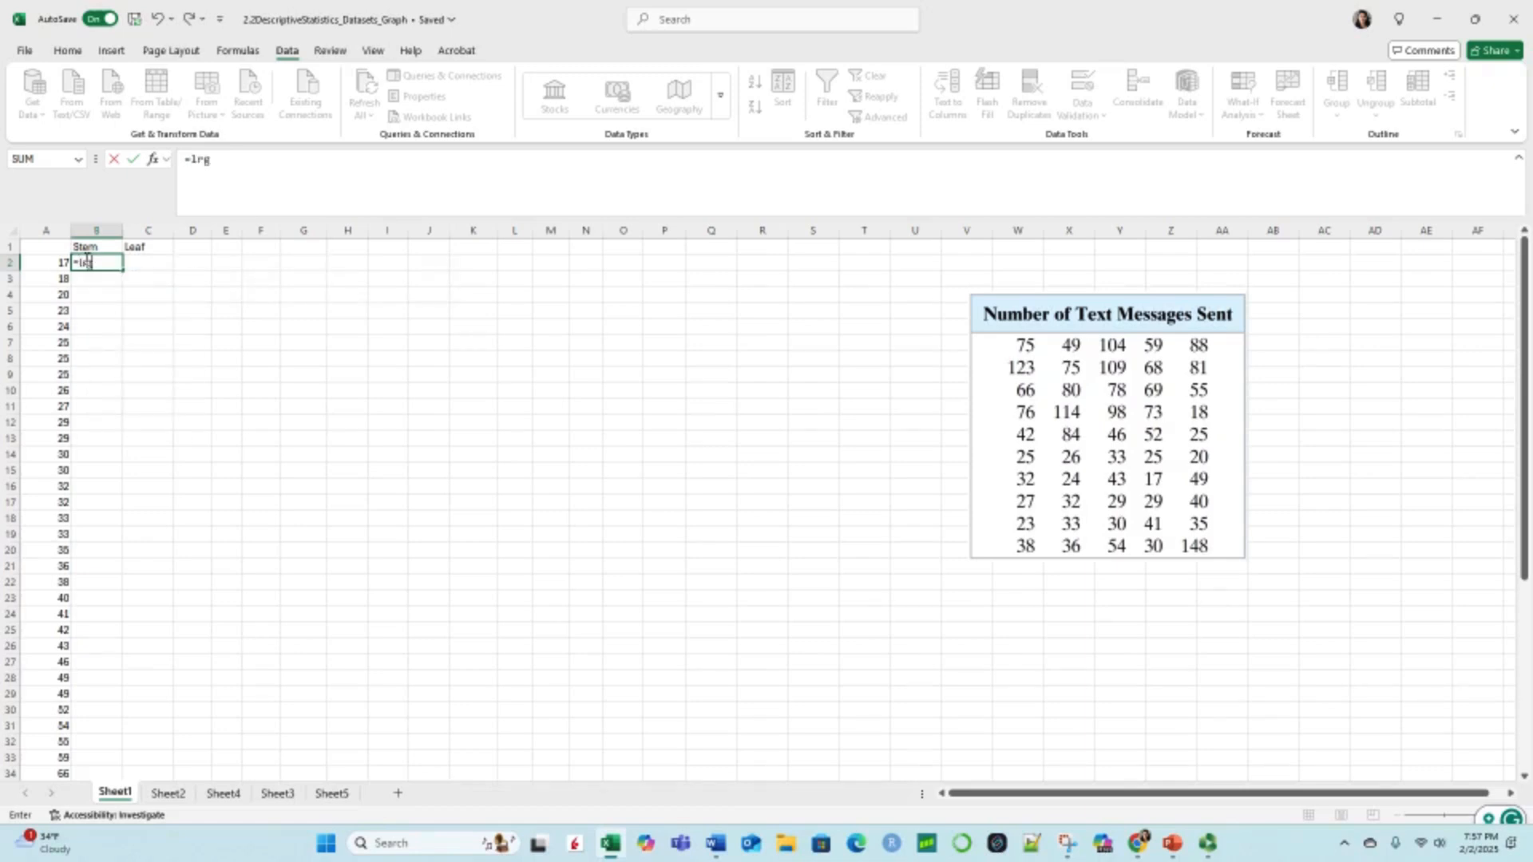
pyautogui.press('BackSpace')
pyautogui.press('BackSpace')
pyautogui.write('rg')
pyautogui.press('BackSpace')
pyautogui.press('BackSpace')
pyautogui.write('ef')
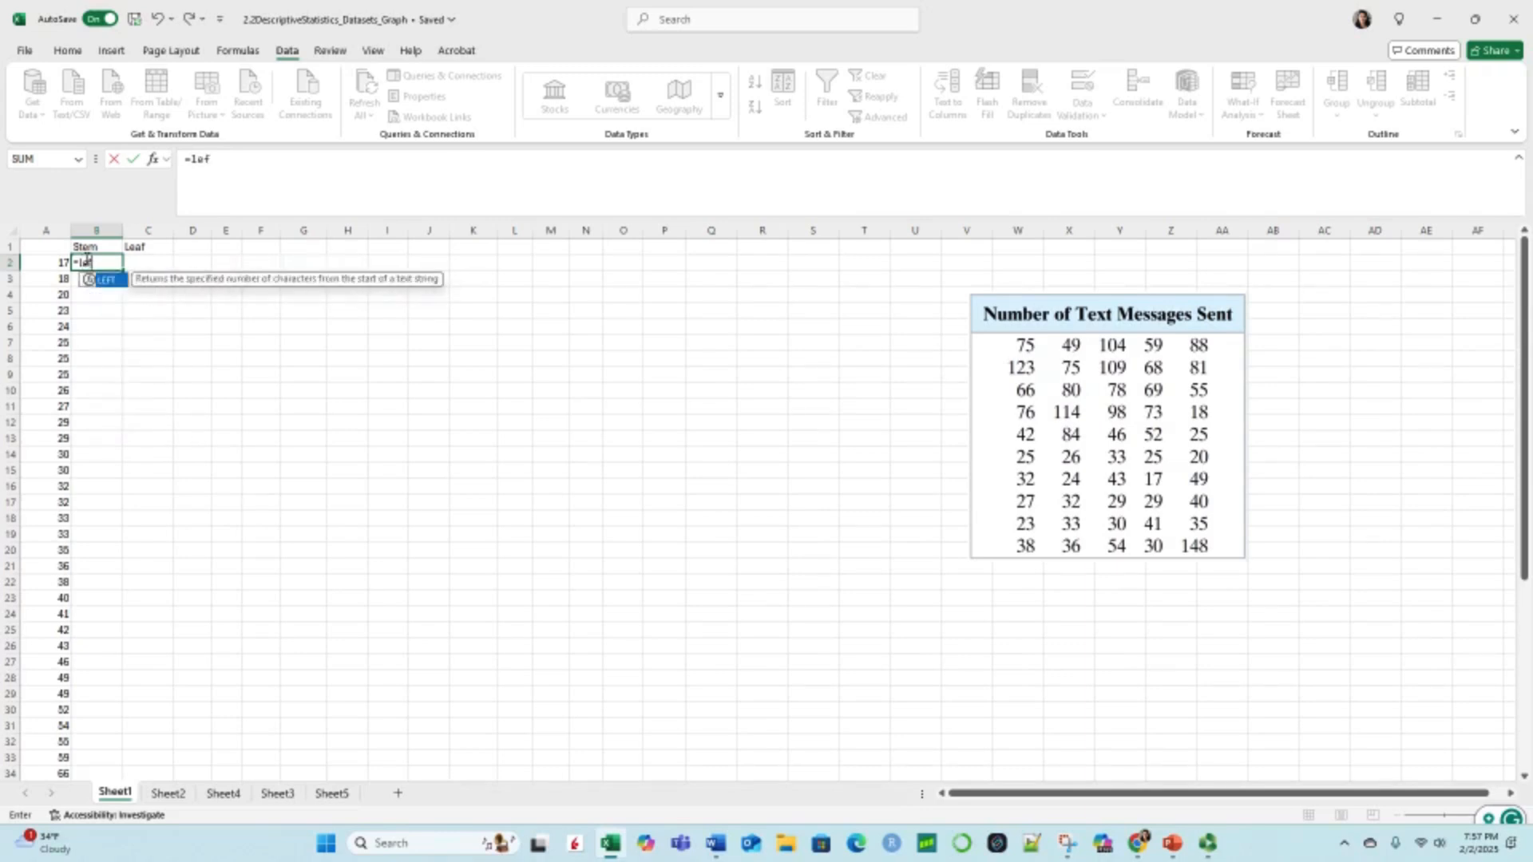
pyautogui.write('t')
pyautogui.doubleClick(107, 279)
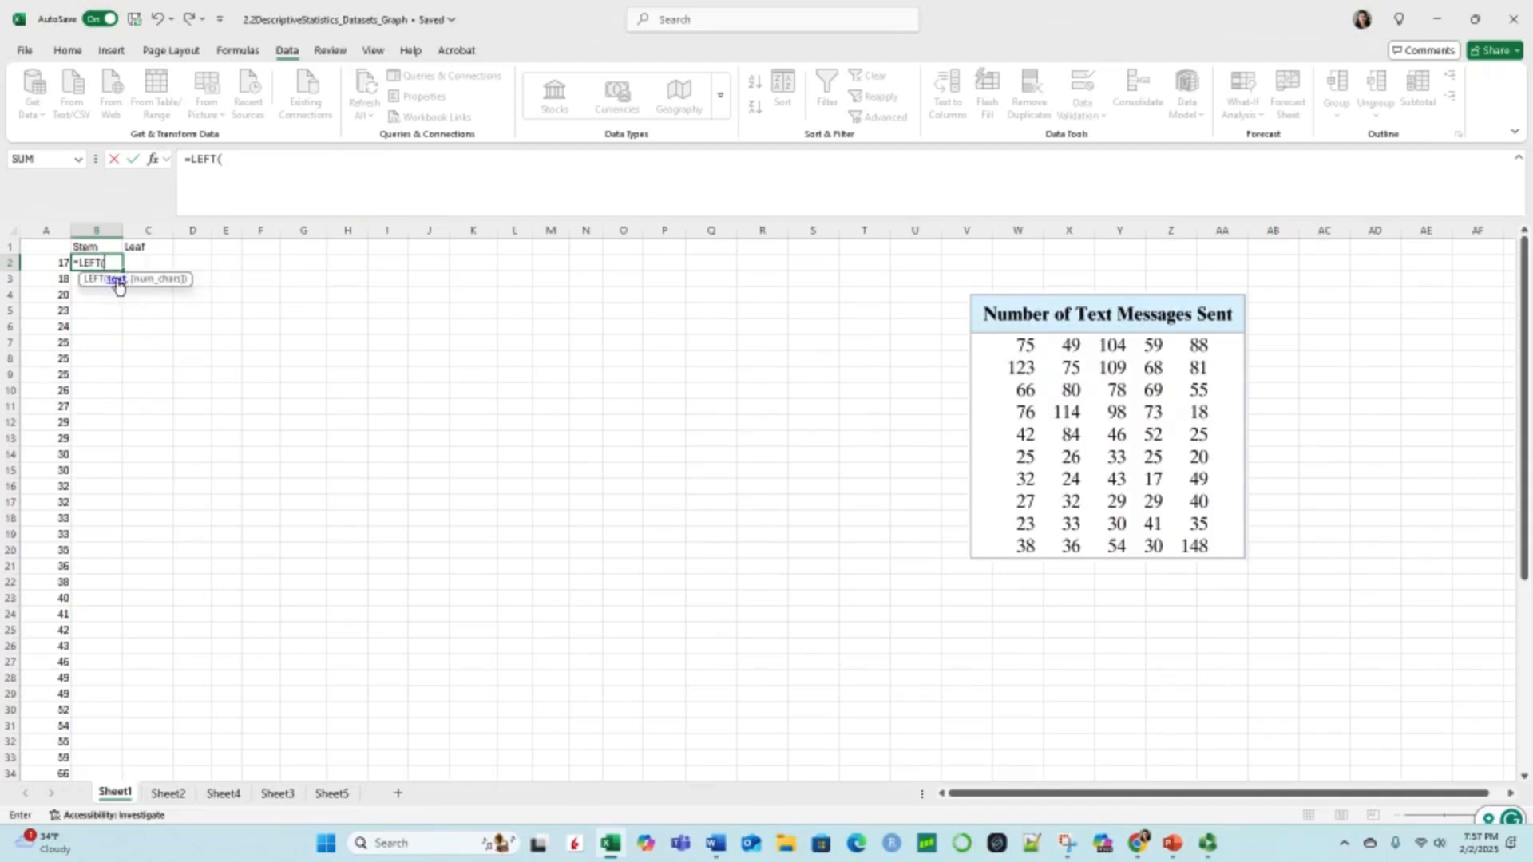
pyautogui.click(58, 262)
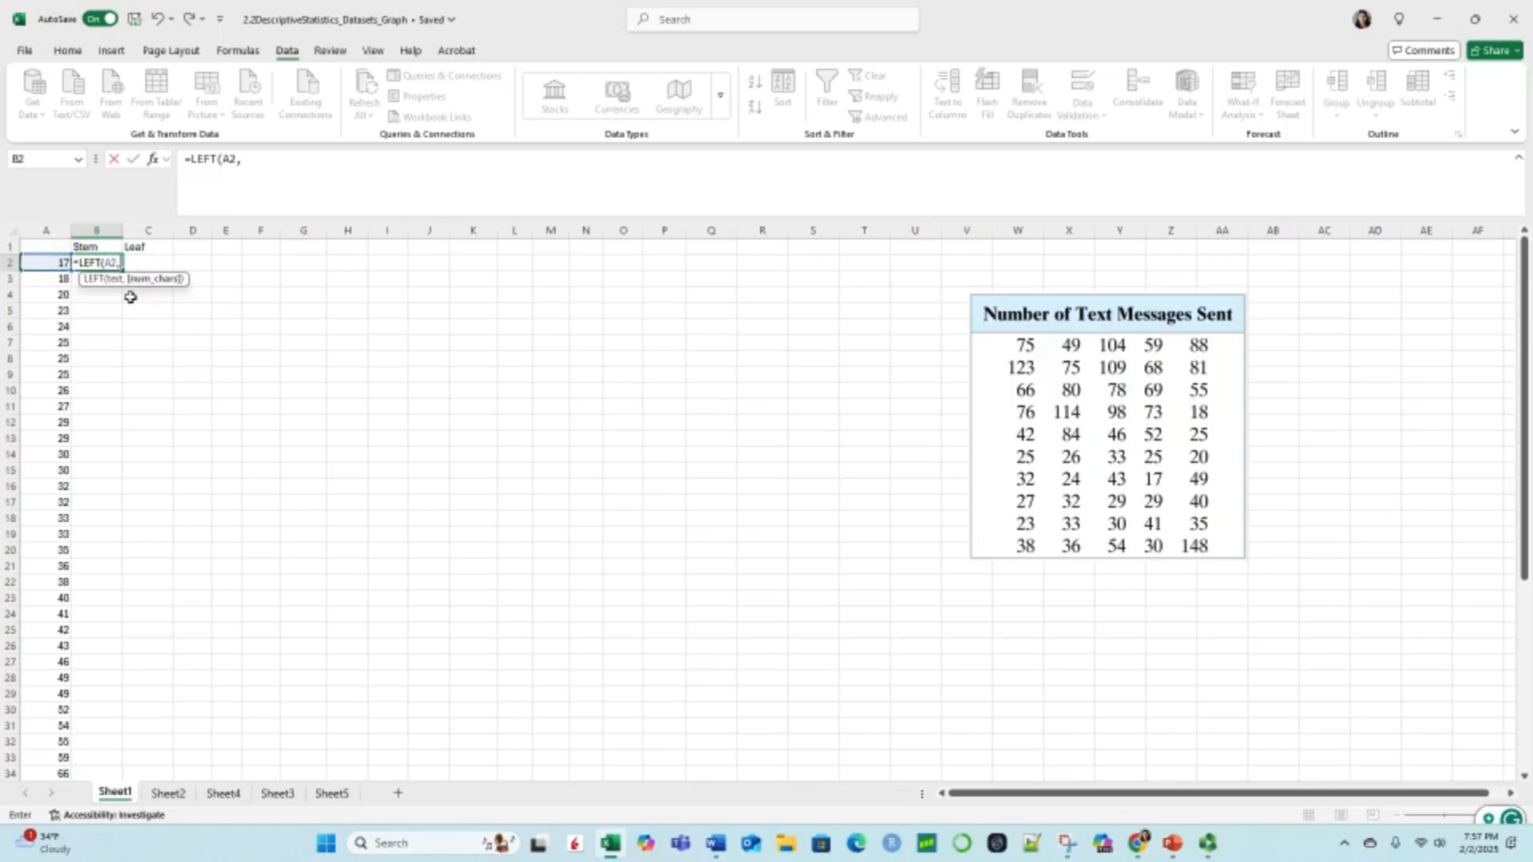
pyautogui.write(',')
pyautogui.write('1')
pyautogui.press('Return')
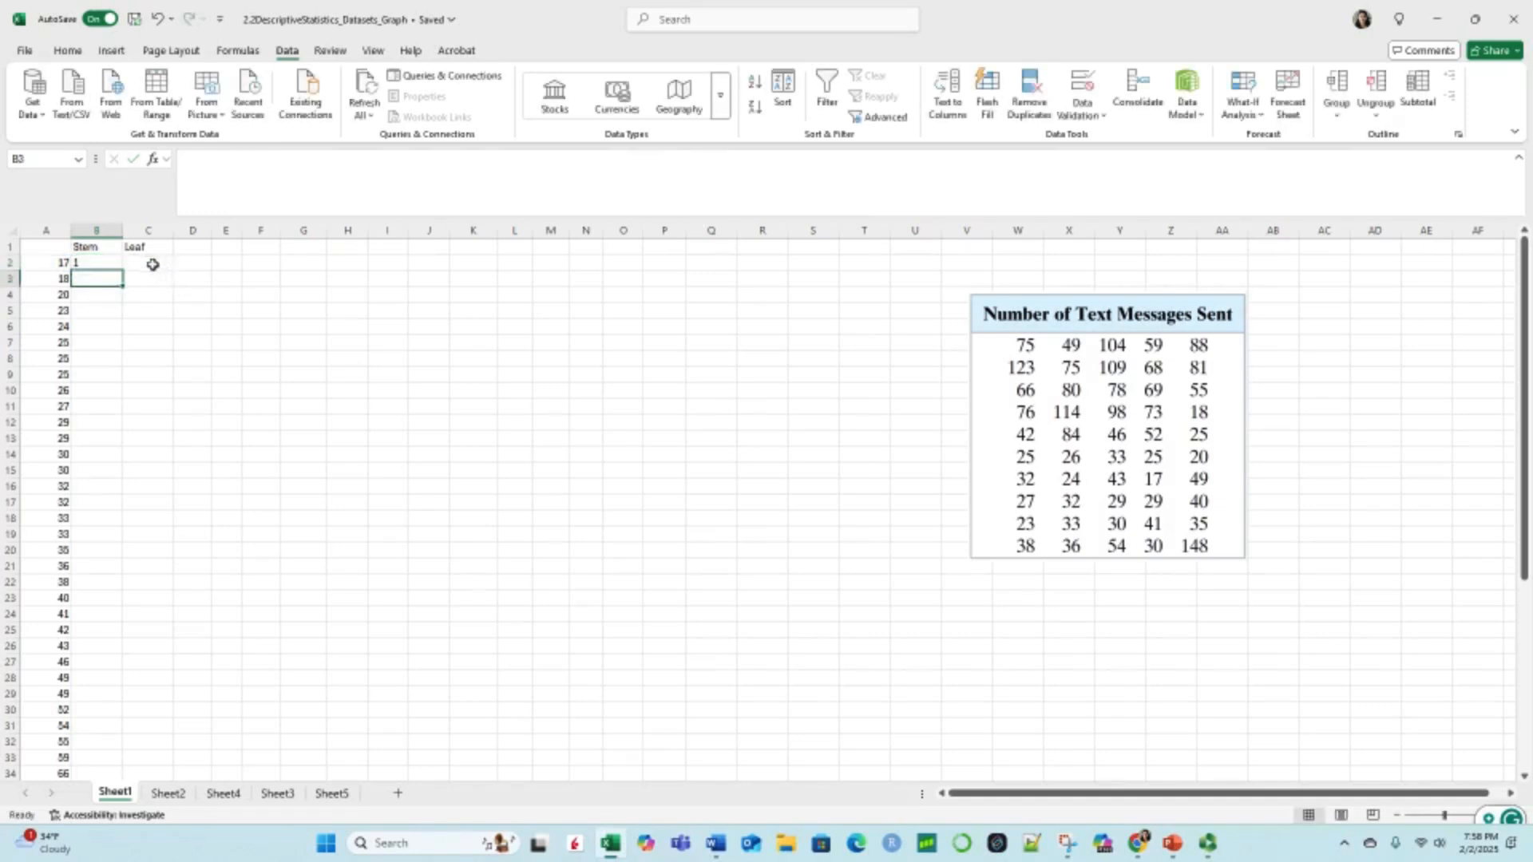
# Step: Copy the stem formula from B2 down column B through B51
pyautogui.click(98, 263)
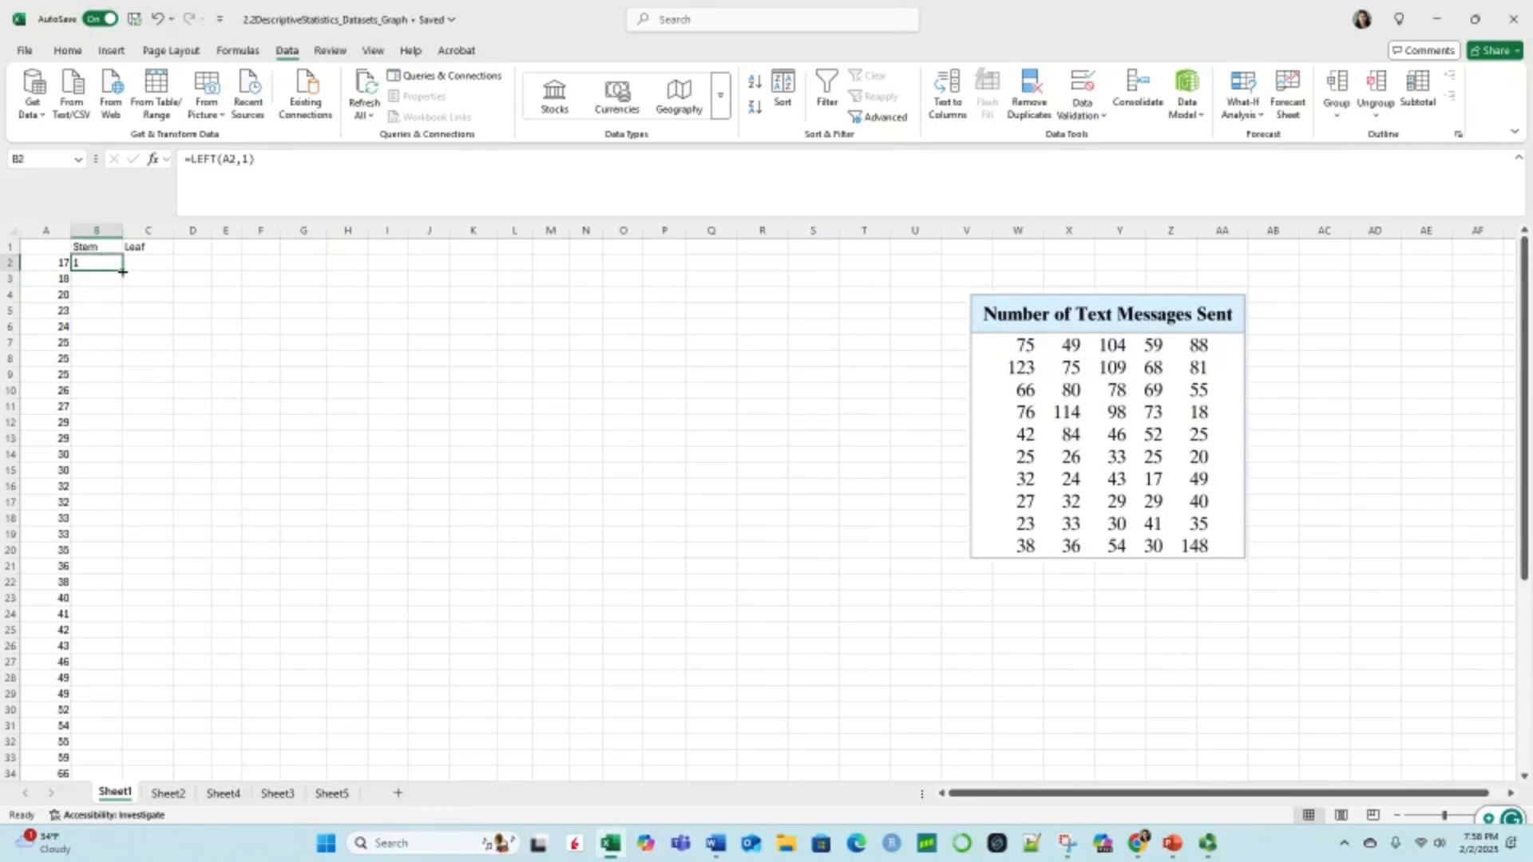
pyautogui.moveTo(123, 270); pyautogui.dragTo(110, 618)
pyautogui.click(223, 580)
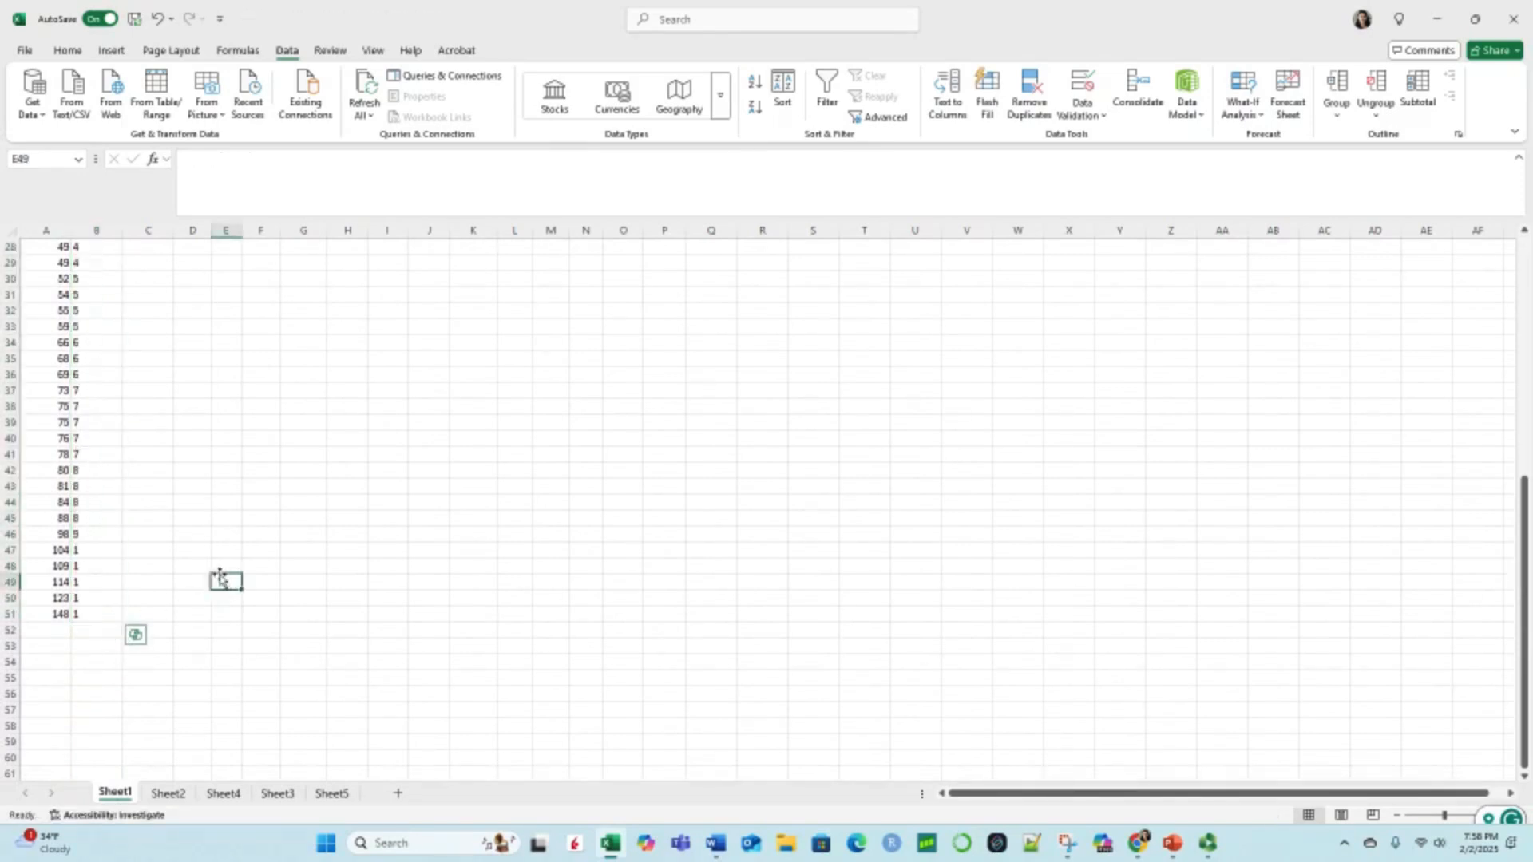
pyautogui.scroll(9, 80, 423)
pyautogui.scroll(-8, 88, 375)
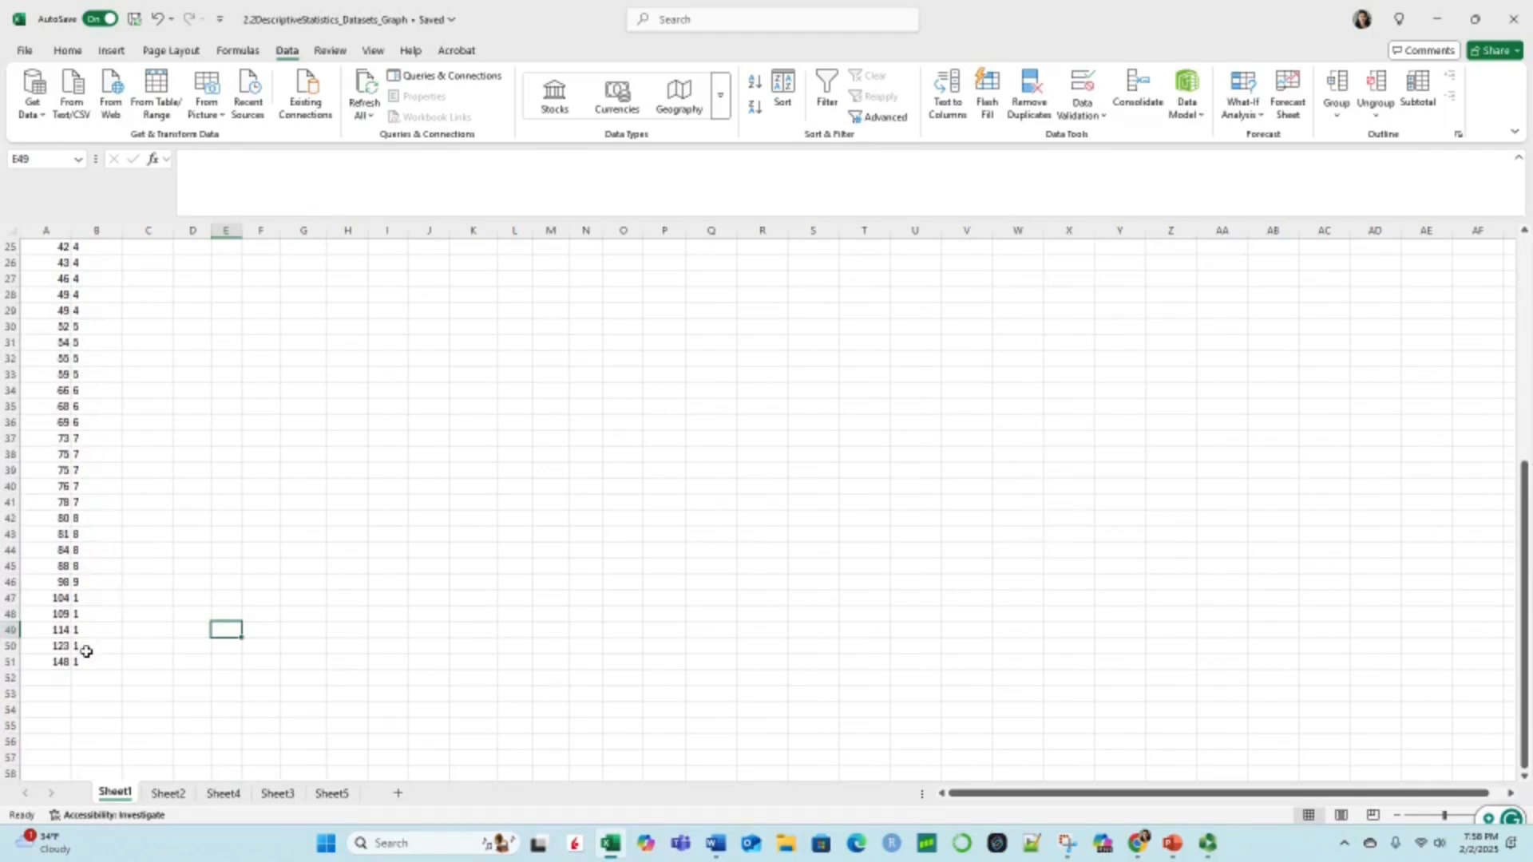
# Step: Change the stem formula for 104 in B47 to =LEFT(A47,2) and copy it down through B51
pyautogui.click(92, 599)
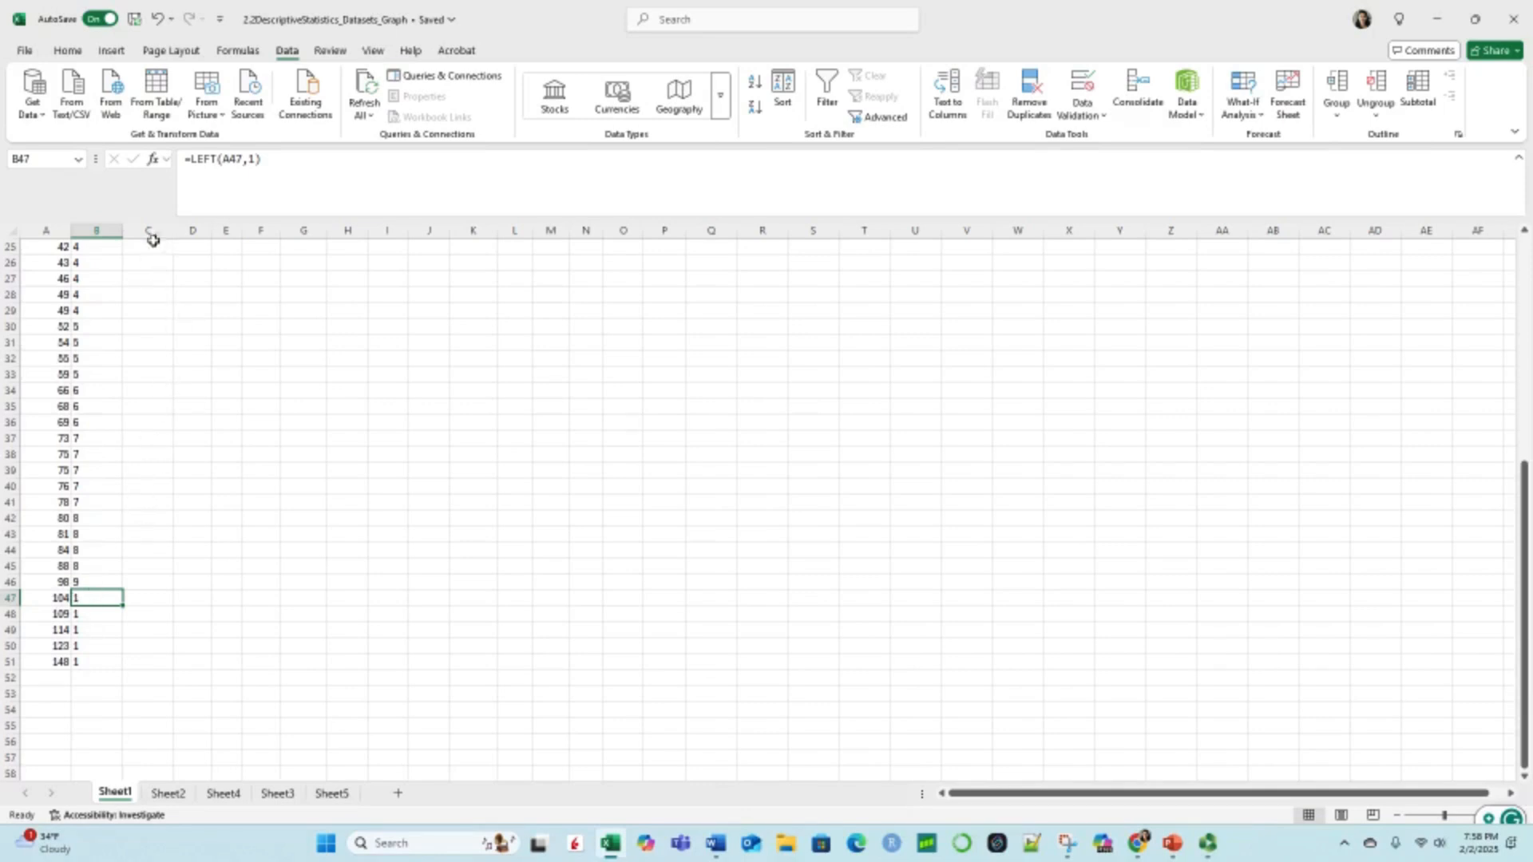
pyautogui.click(254, 160)
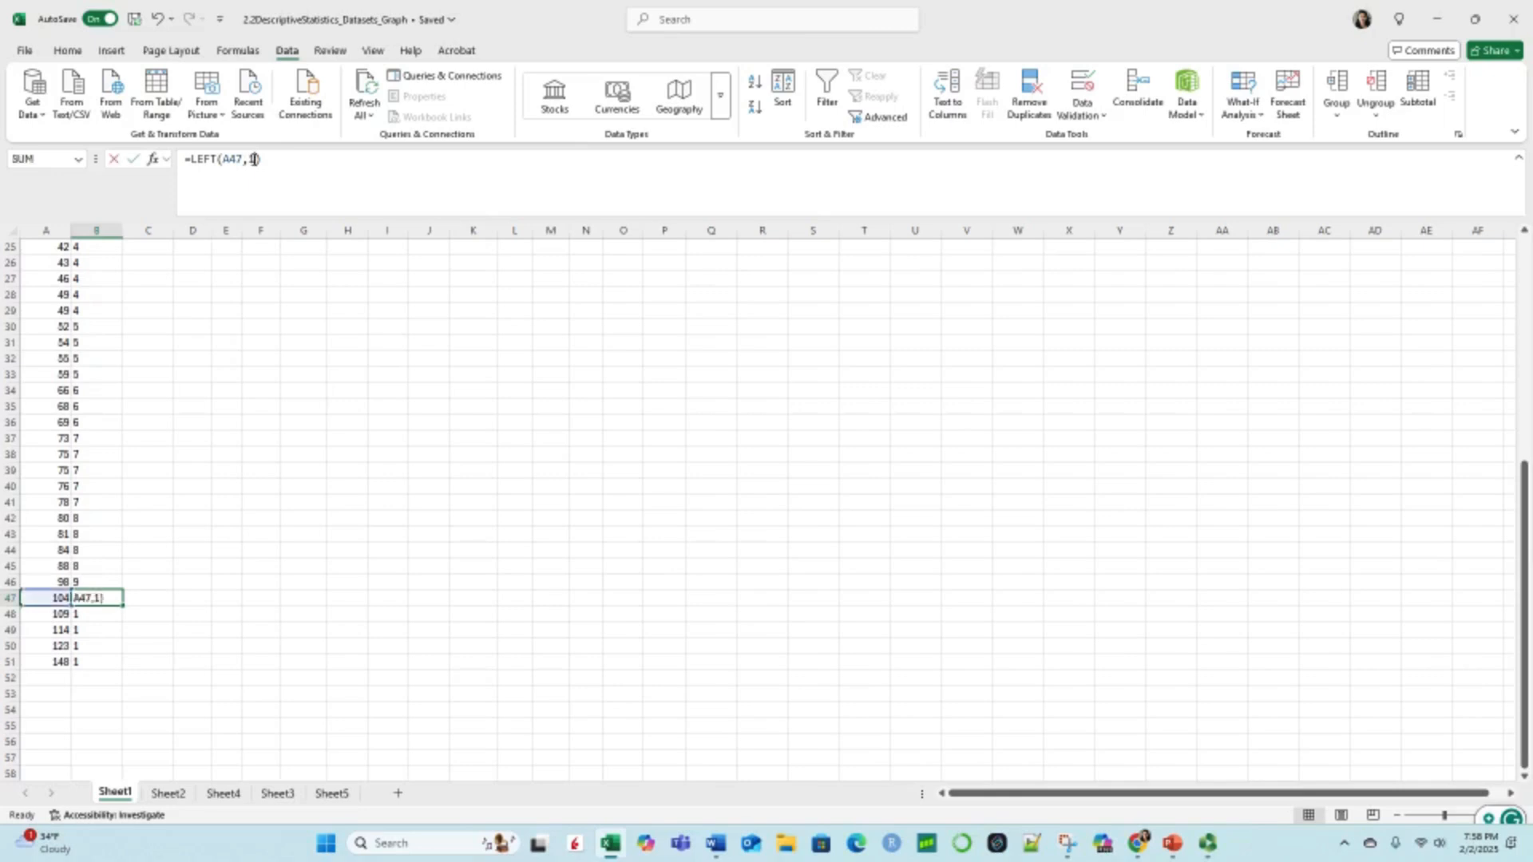
pyautogui.press('BackSpace')
pyautogui.write('2')
pyautogui.press('Return')
pyautogui.click(99, 599)
pyautogui.moveTo(122, 609); pyautogui.dragTo(121, 665)
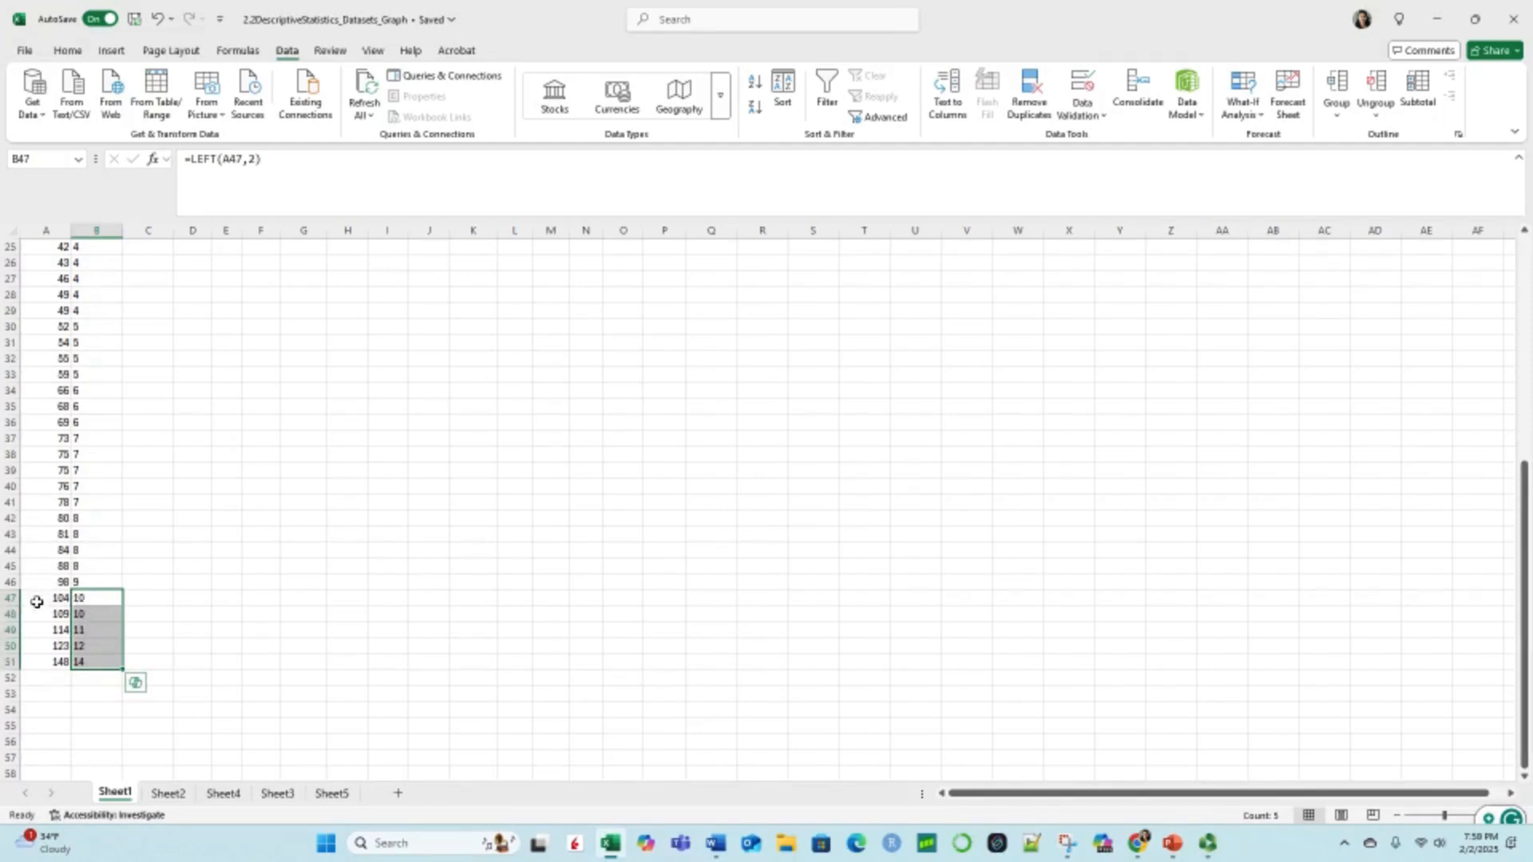
pyautogui.click(335, 582)
# Step: Review the stems in column B against the sorted values in column A
pyautogui.scroll(8, 335, 582)
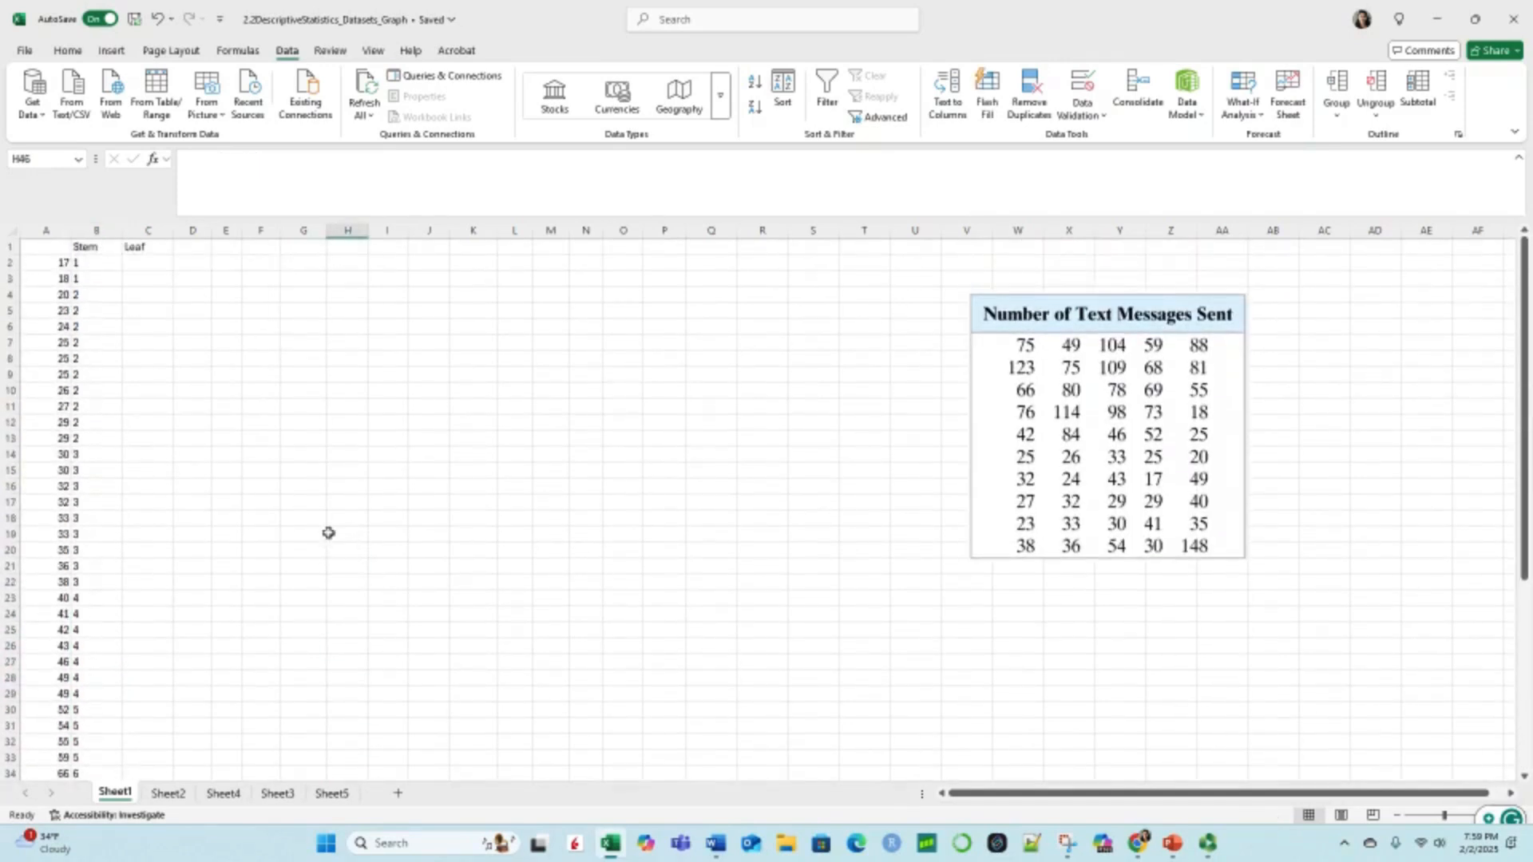
pyautogui.click(70, 408)
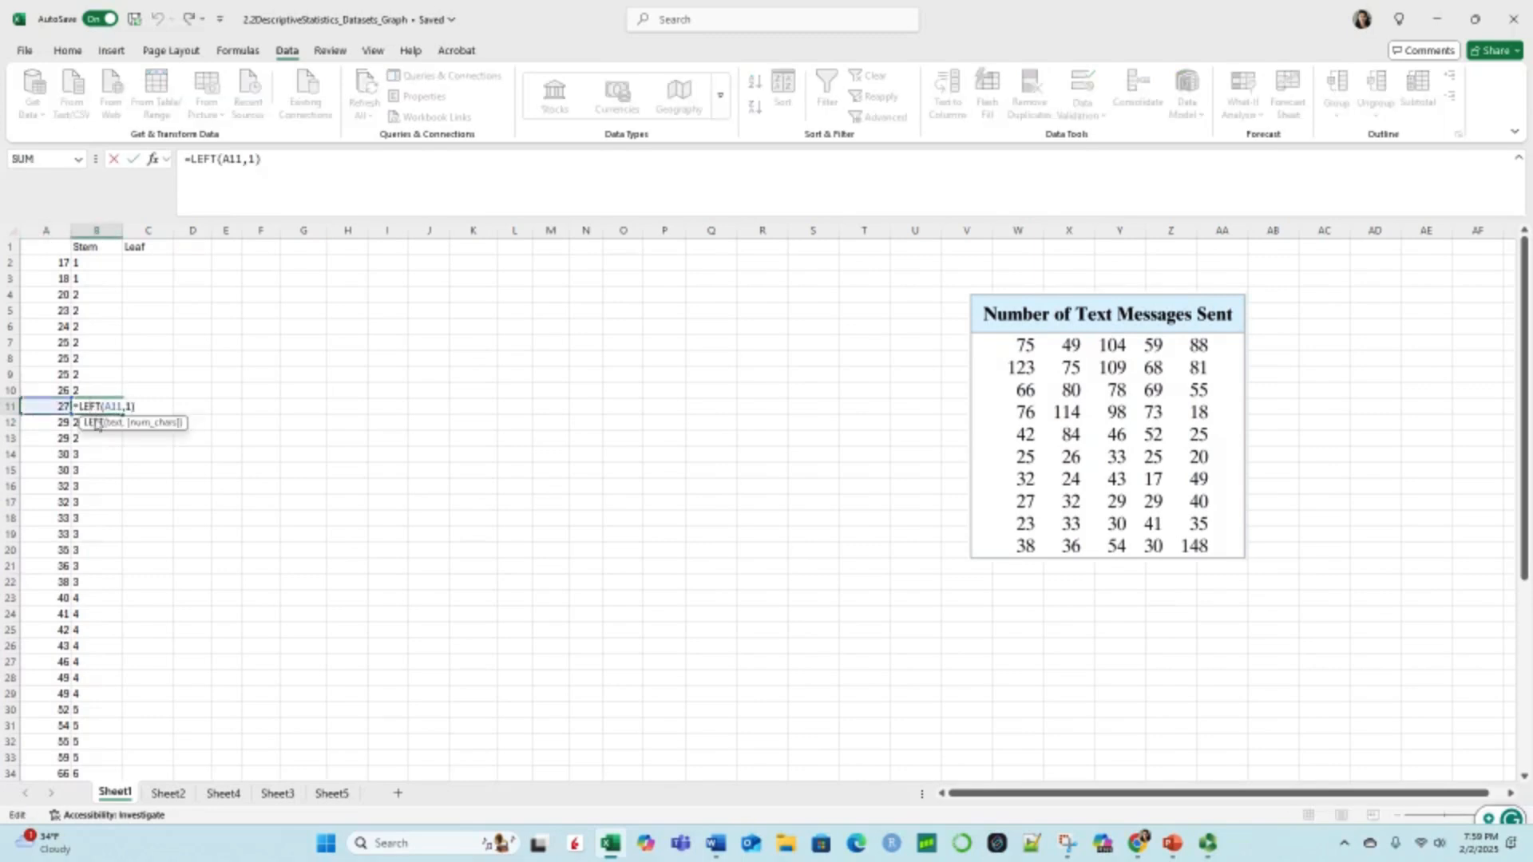
pyautogui.click(134, 501)
pyautogui.scroll(-3, 79, 548)
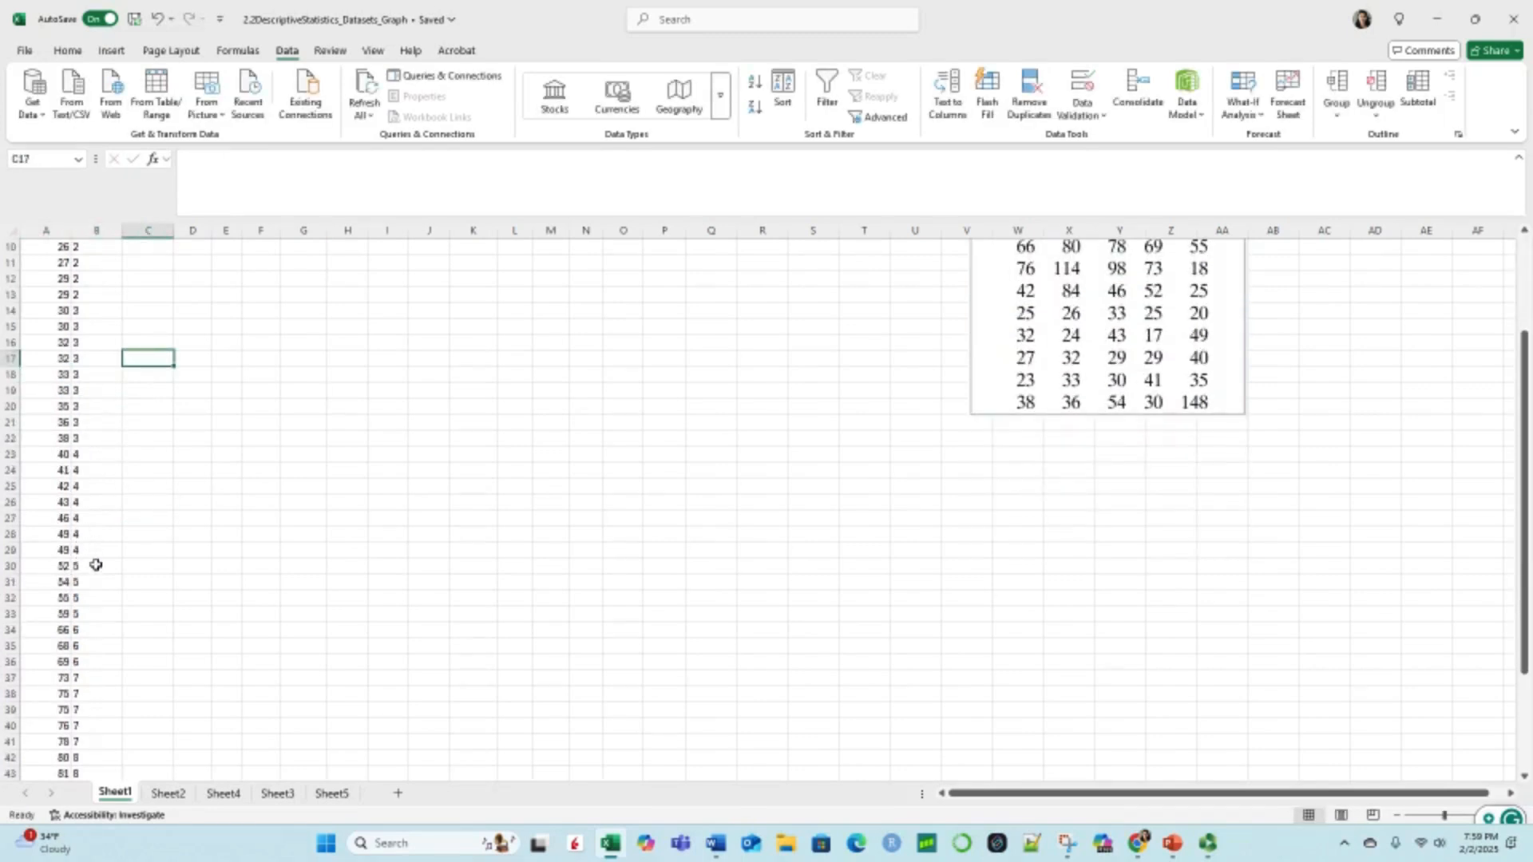
pyautogui.scroll(-4, 95, 569)
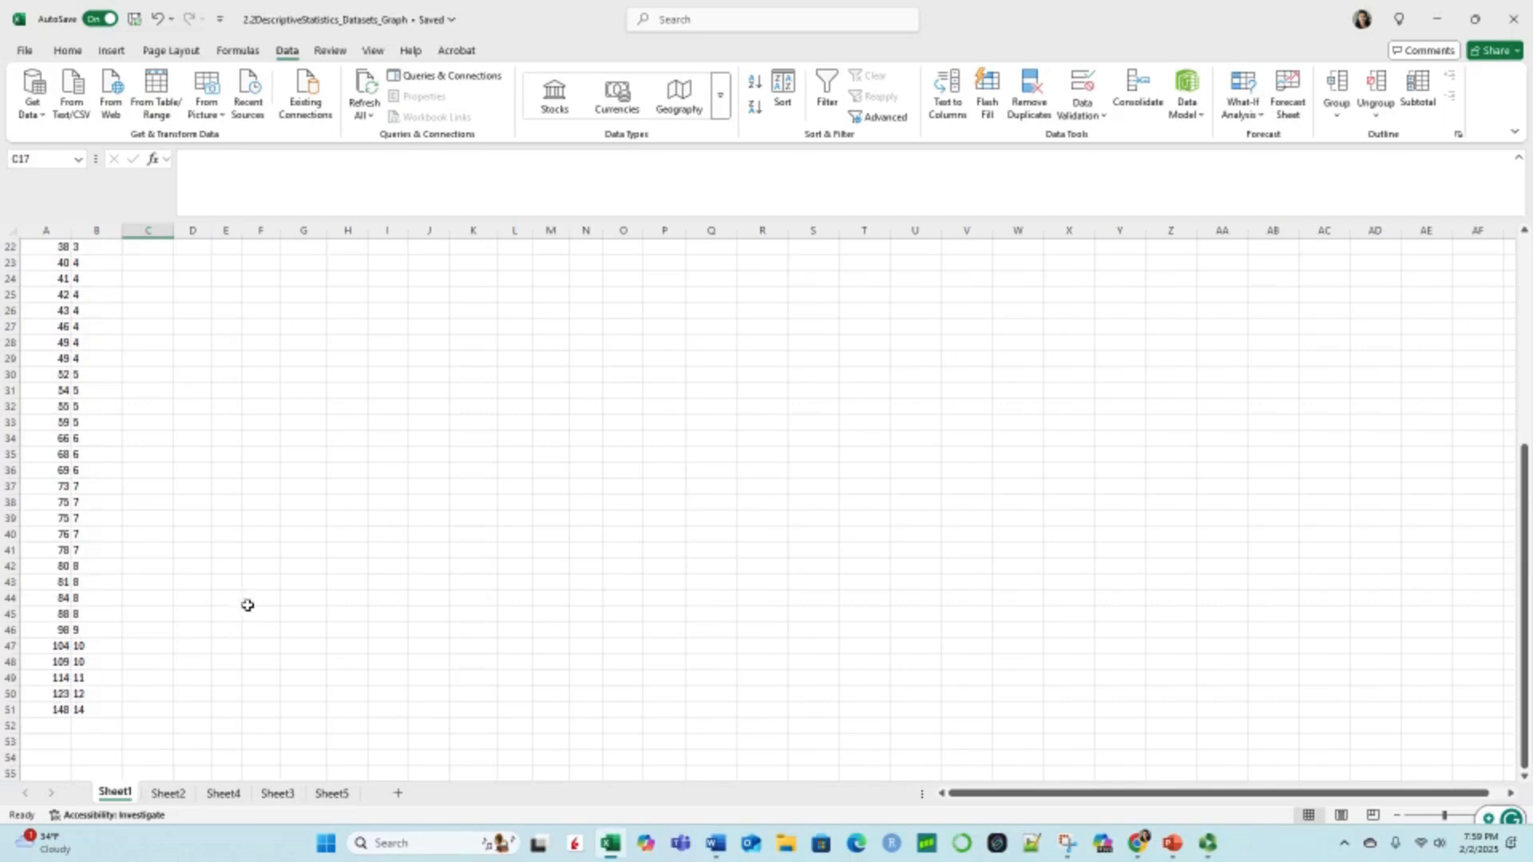
pyautogui.scroll(5, 256, 595)
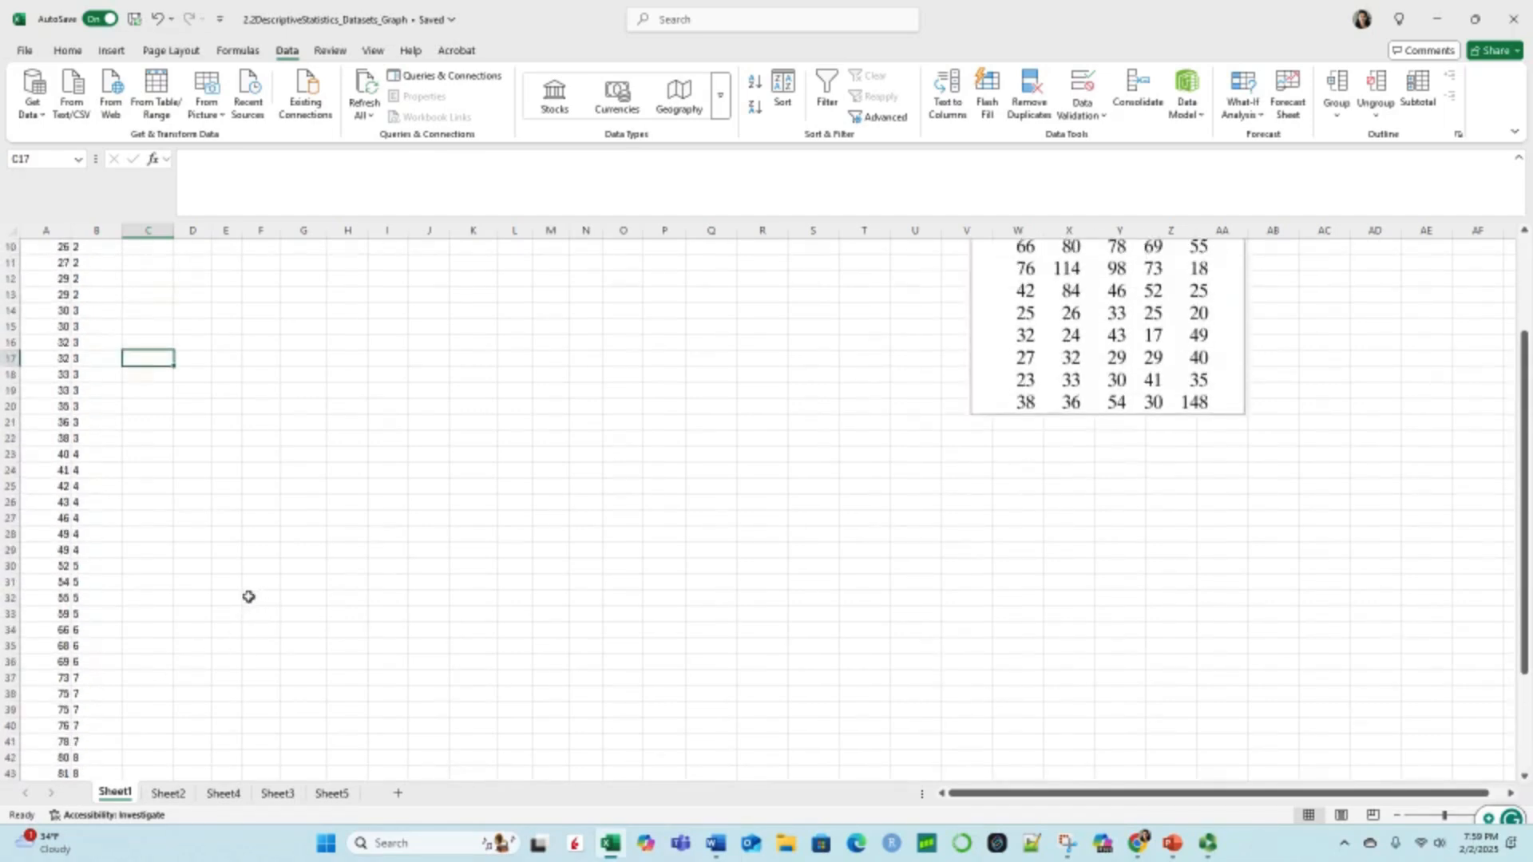
pyautogui.scroll(2, 248, 596)
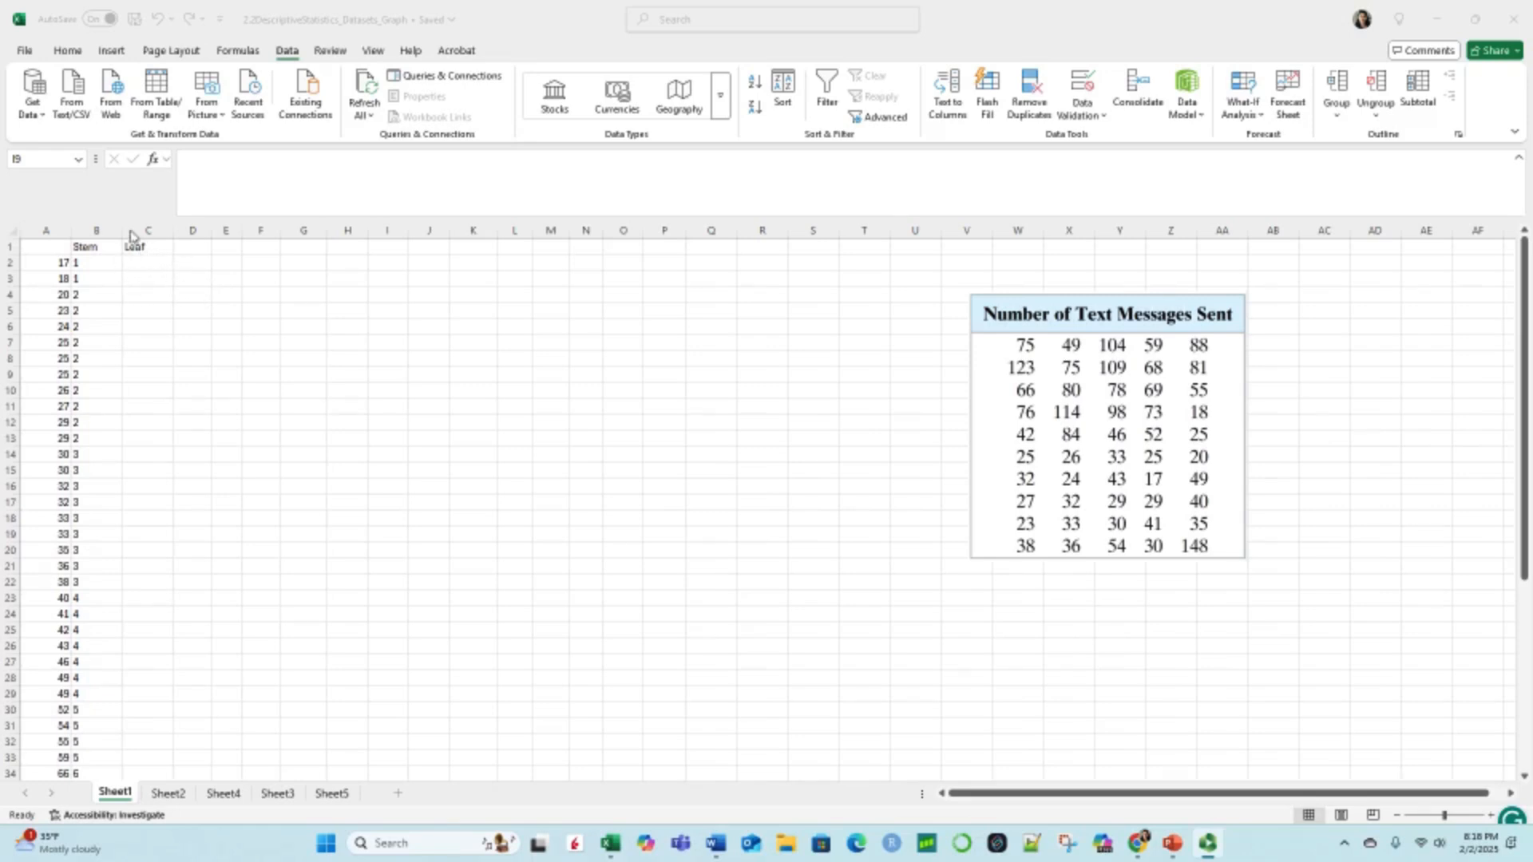
# Step: Enter the formula =RIGHT(A2,1) in C2 to extract the last digit as the leaf
pyautogui.click(142, 263)
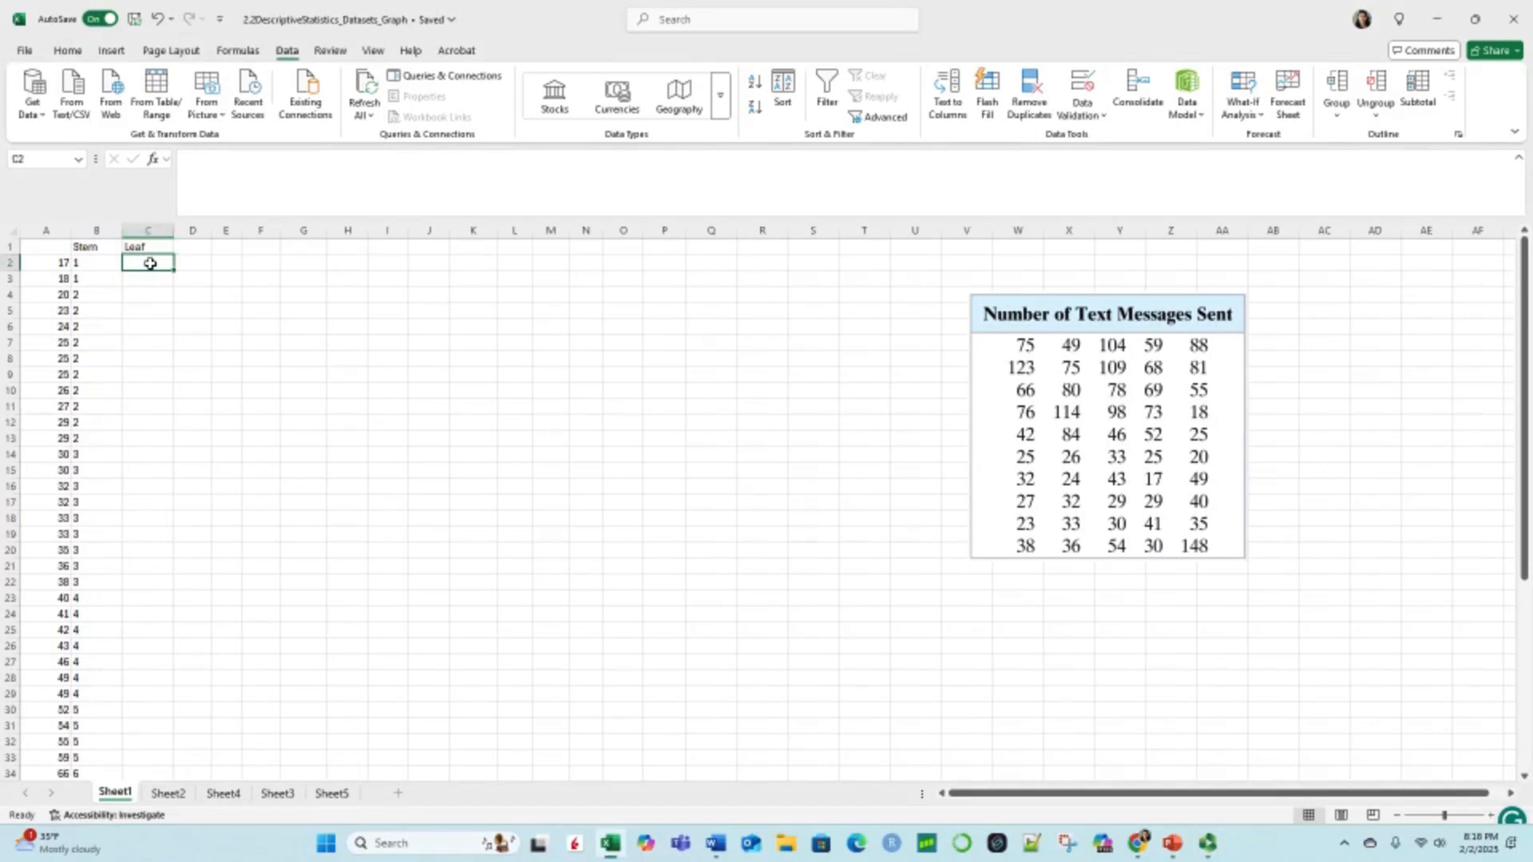
pyautogui.write('=')
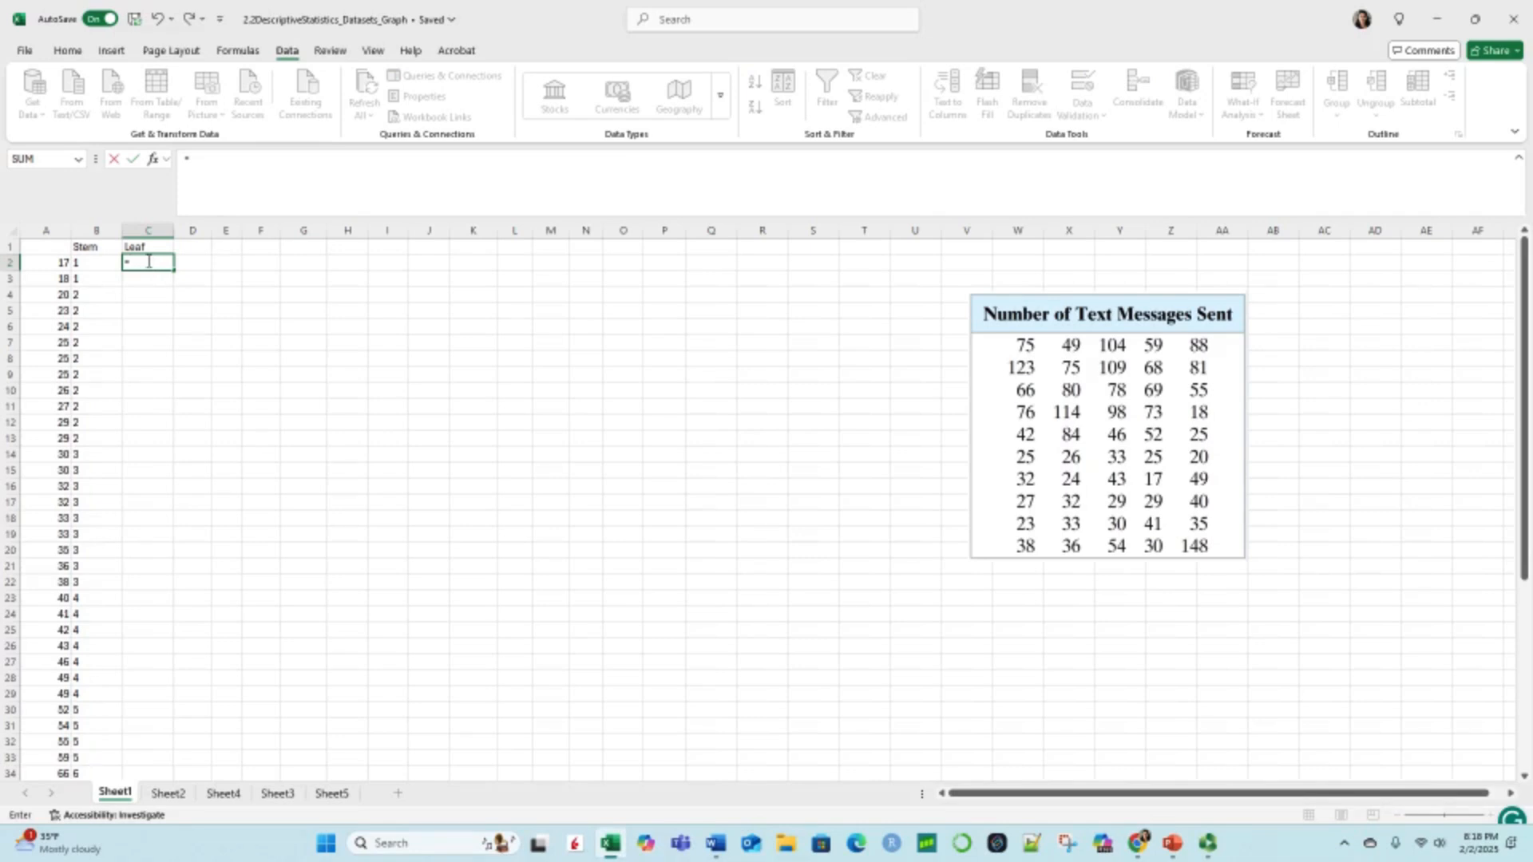
pyautogui.write('ri')
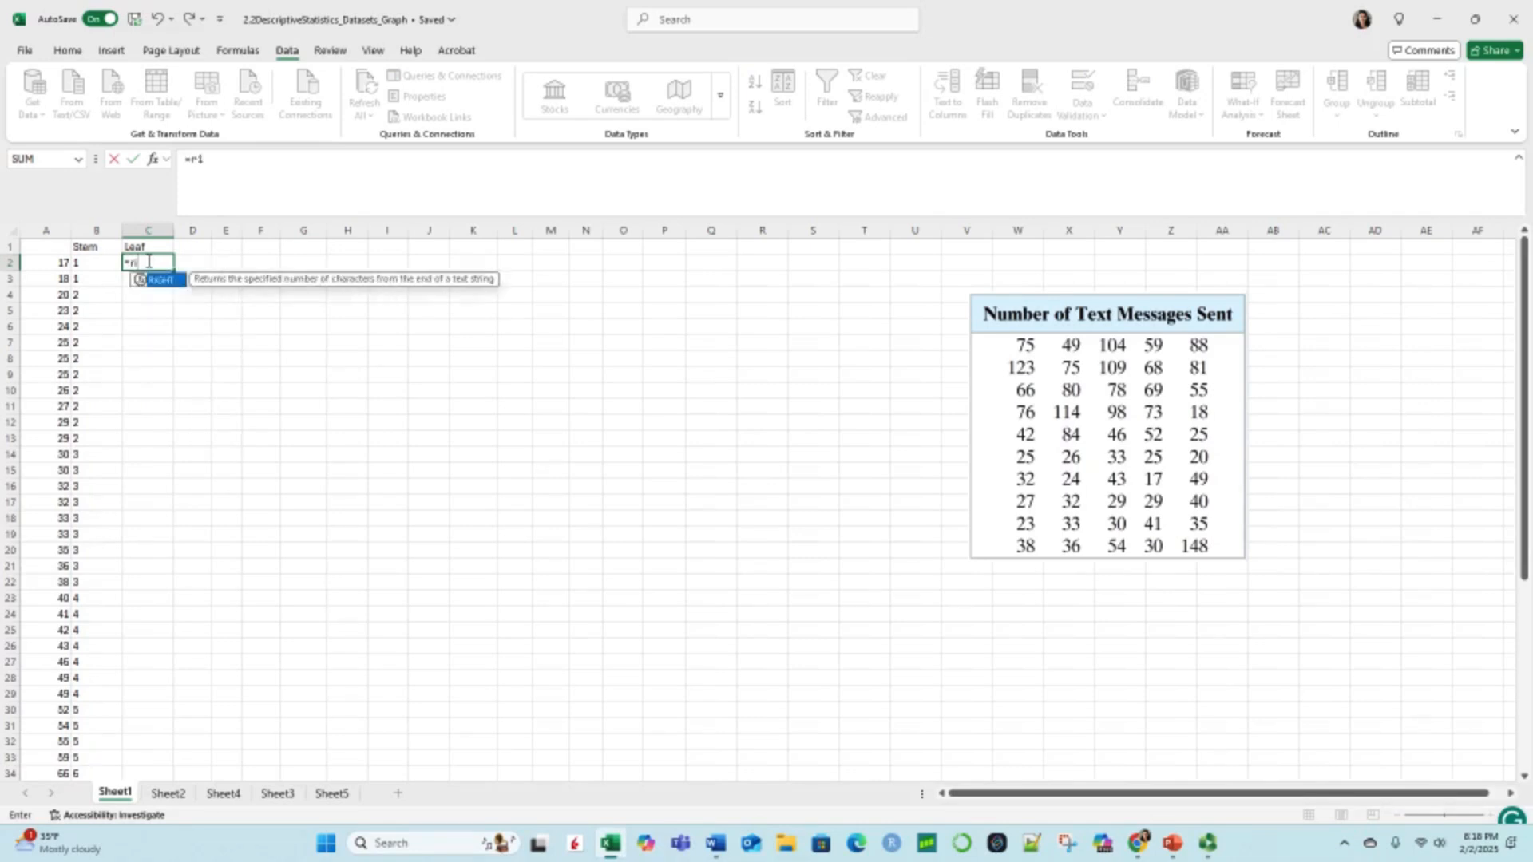
pyautogui.doubleClick(166, 281)
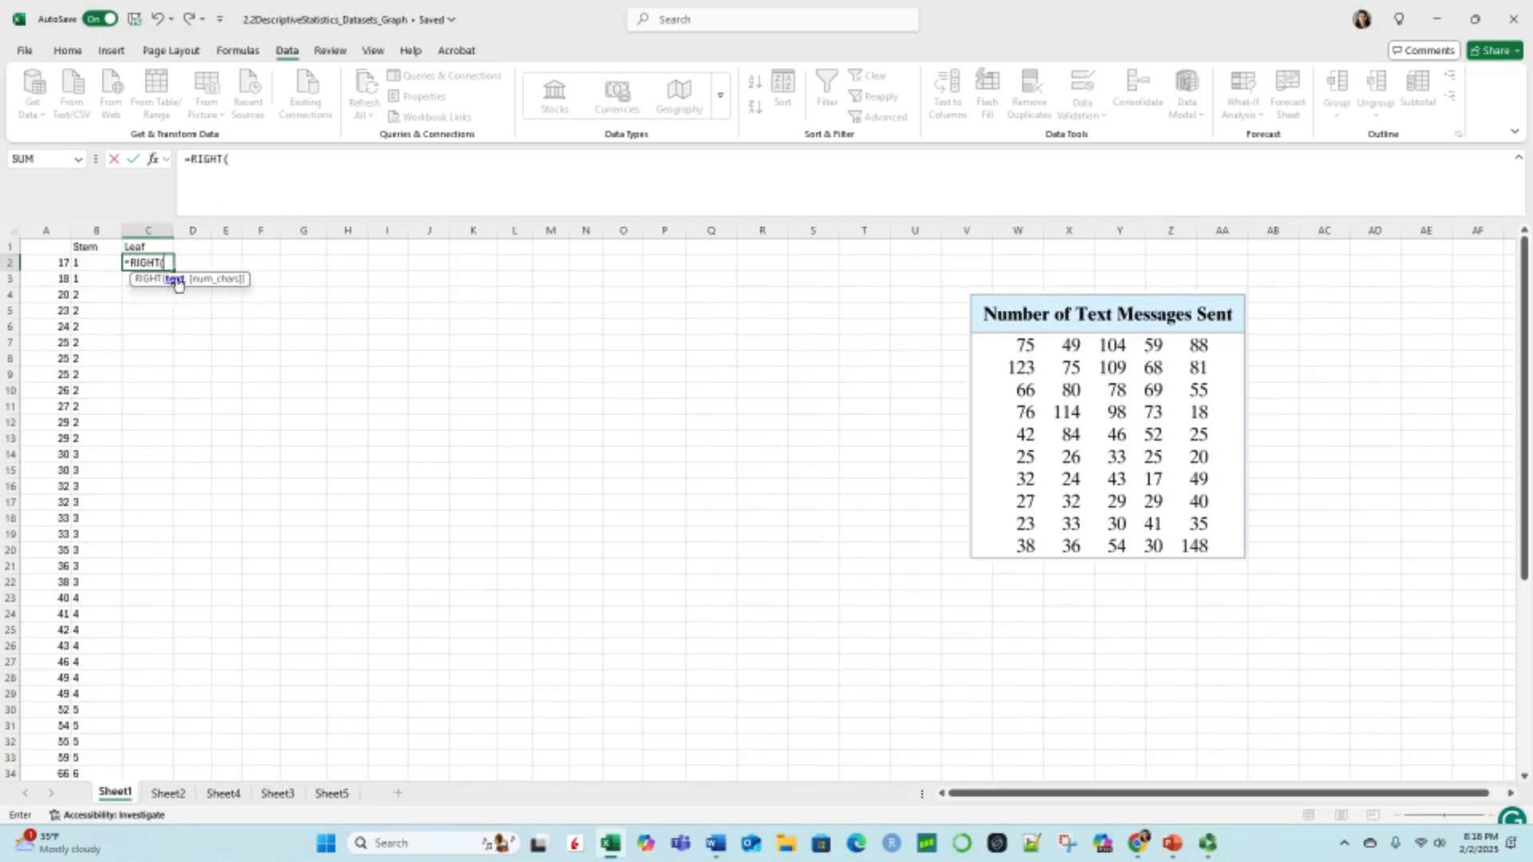
pyautogui.click(49, 264)
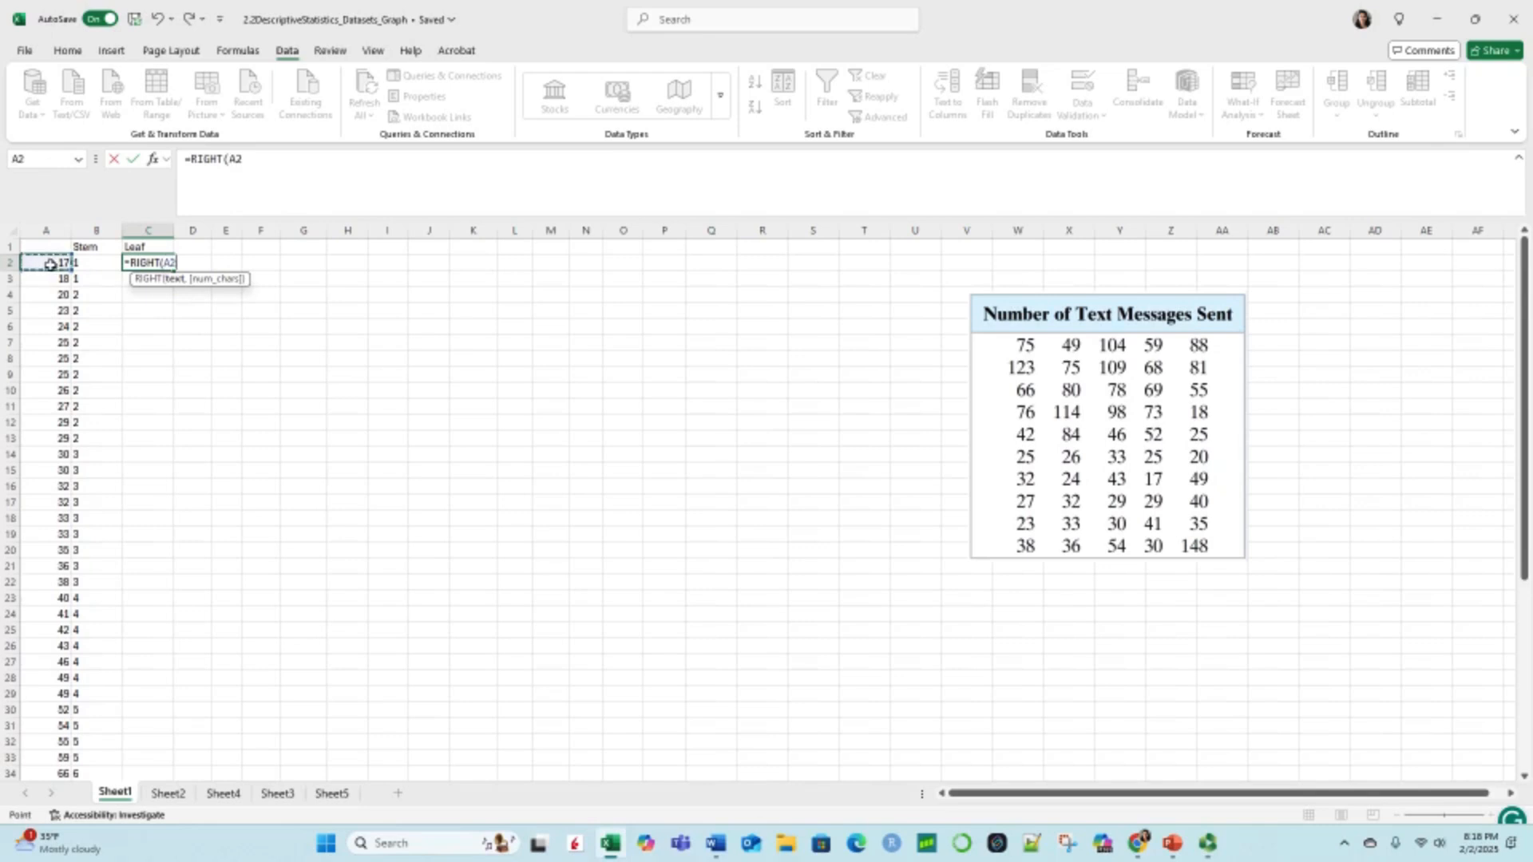
pyautogui.write(',1')
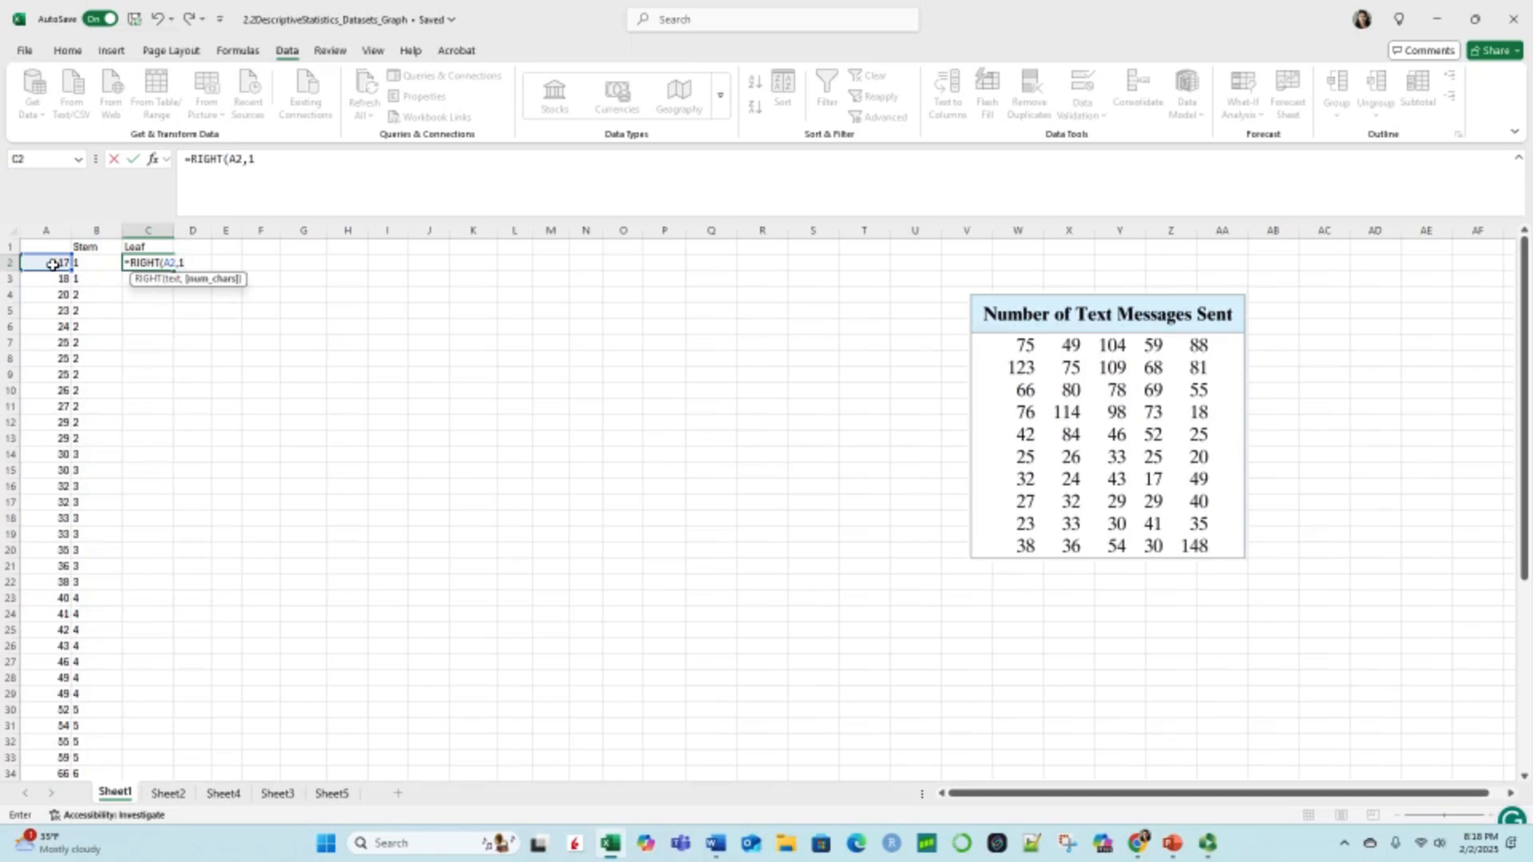
pyautogui.press('Return')
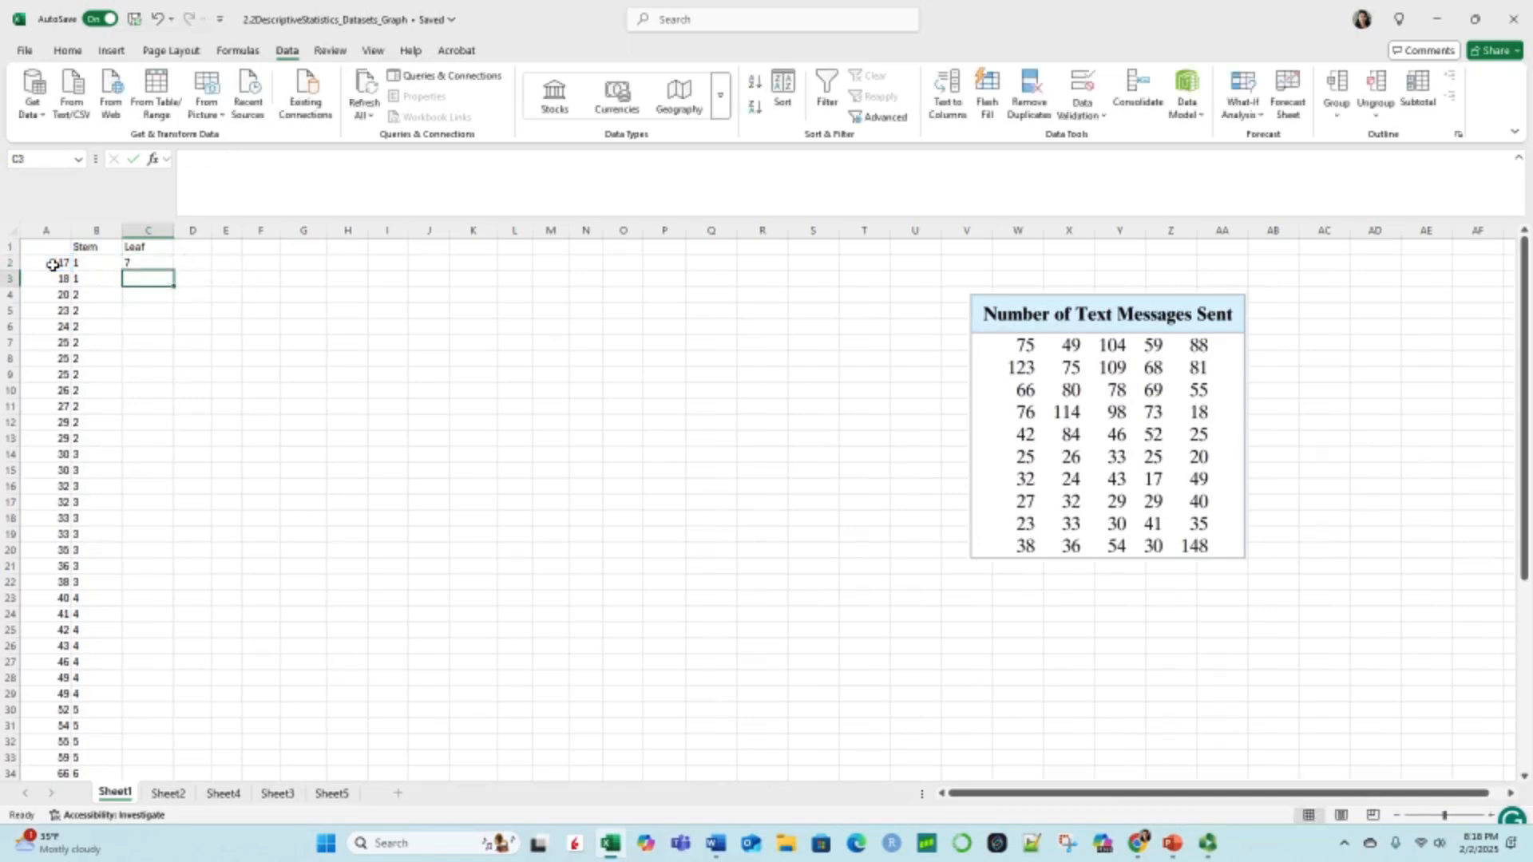
# Step: Copy the leaf formula from C2 down column C through C51
pyautogui.click(148, 264)
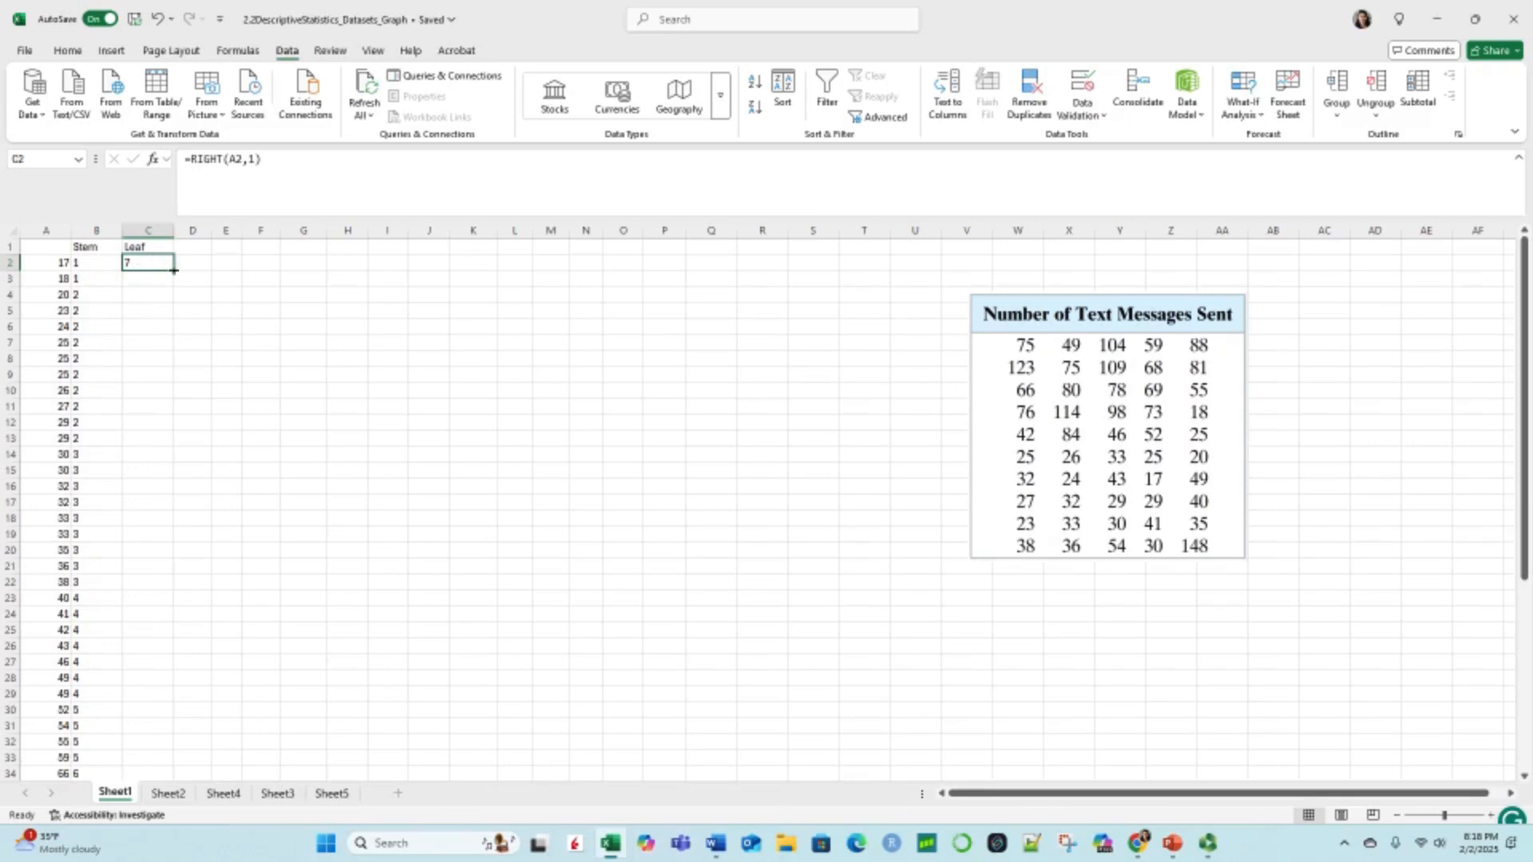
pyautogui.moveTo(174, 274); pyautogui.dragTo(174, 274)
pyautogui.moveTo(172, 270); pyautogui.dragTo(159, 763)
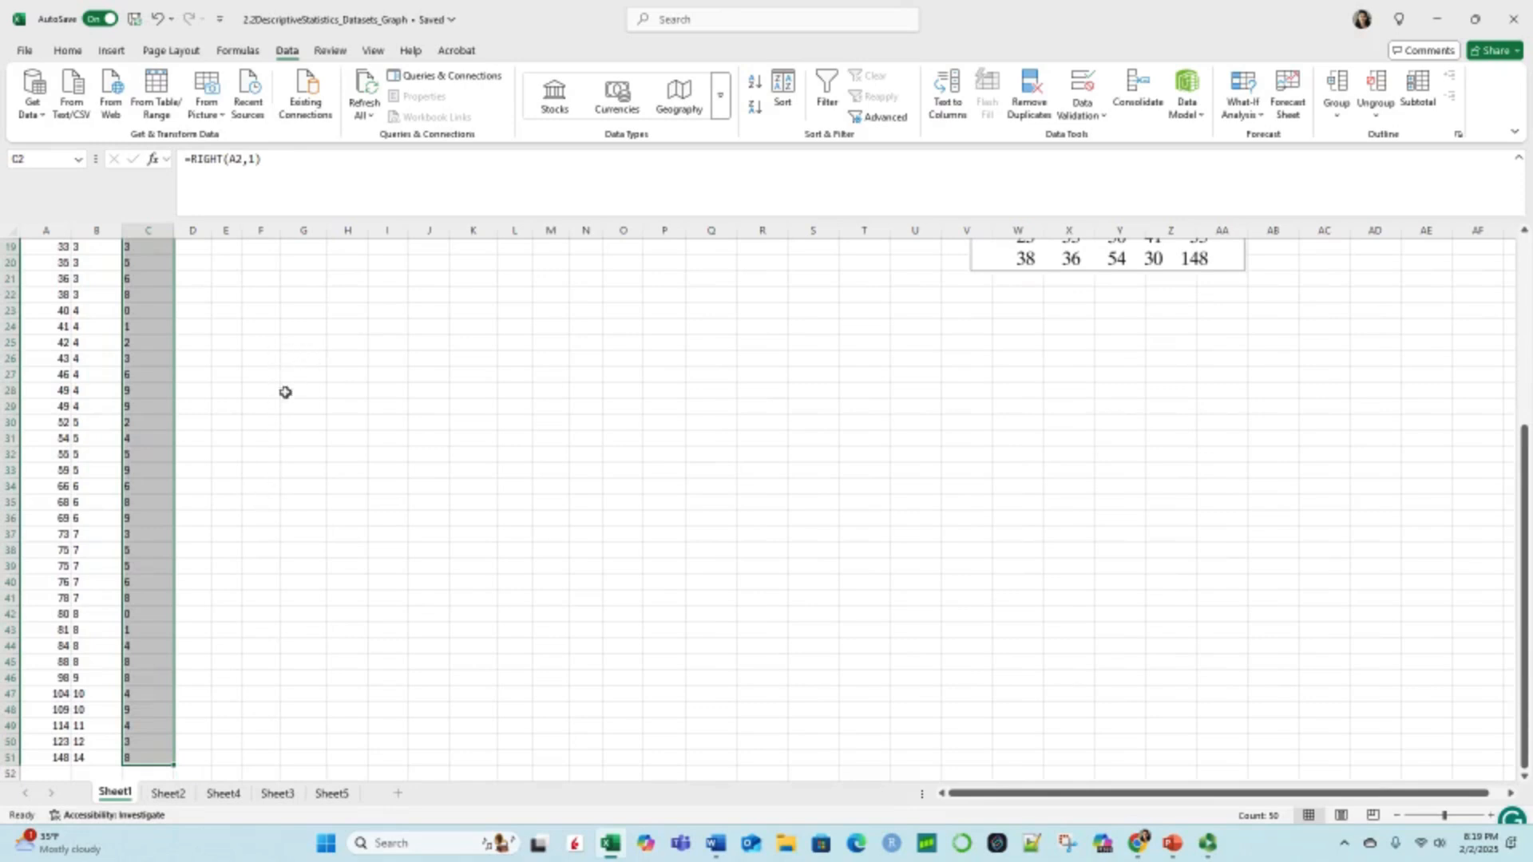
pyautogui.click(196, 728)
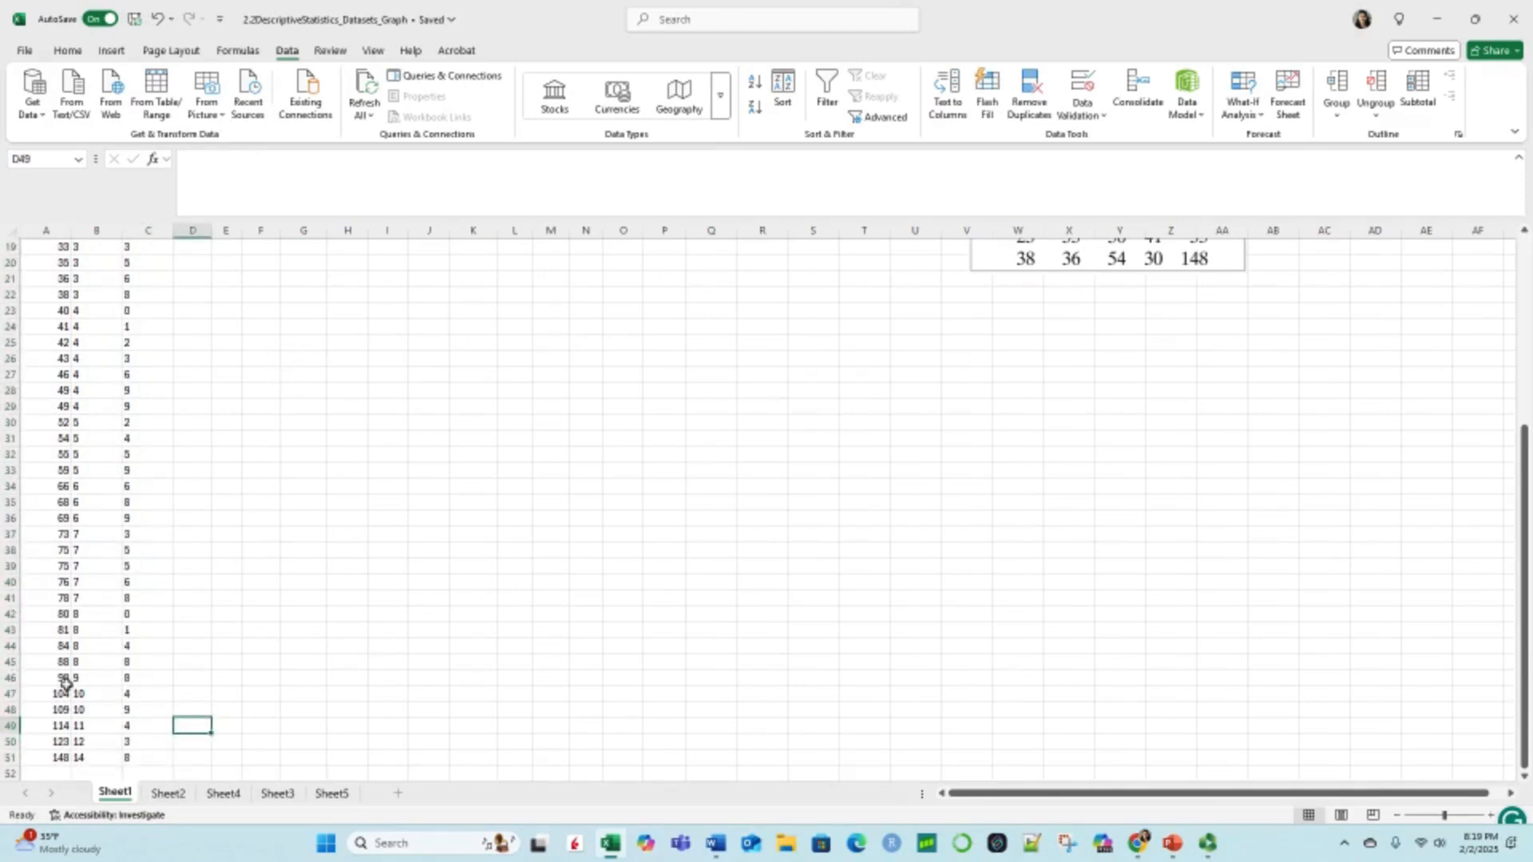
pyautogui.scroll(6, 248, 559)
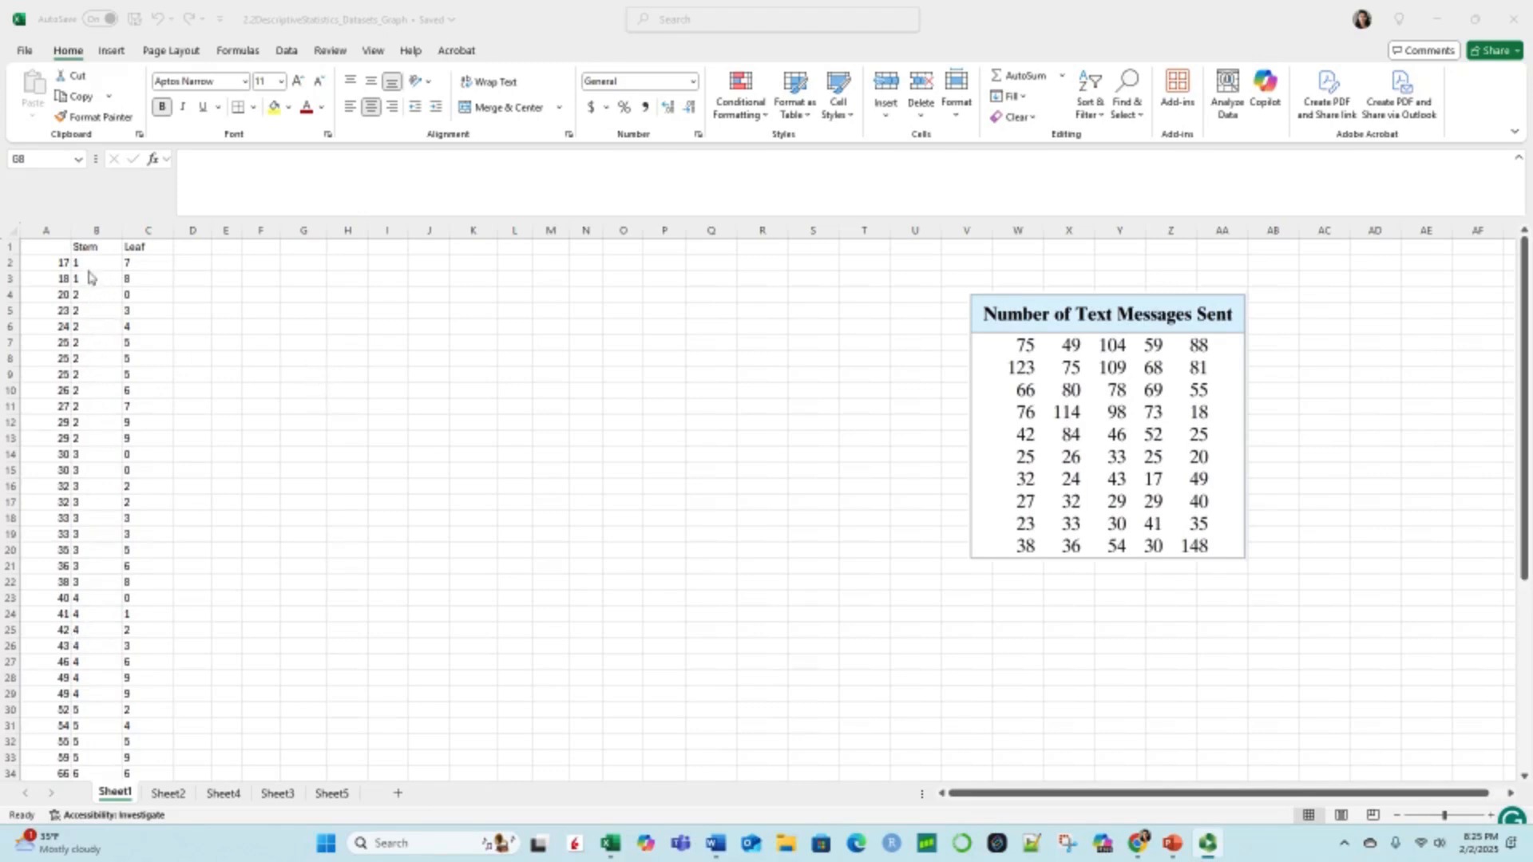
# Step: Start the plot's stem list with =1 in G8 and the formula =G8+1 in G9
pyautogui.click(308, 359)
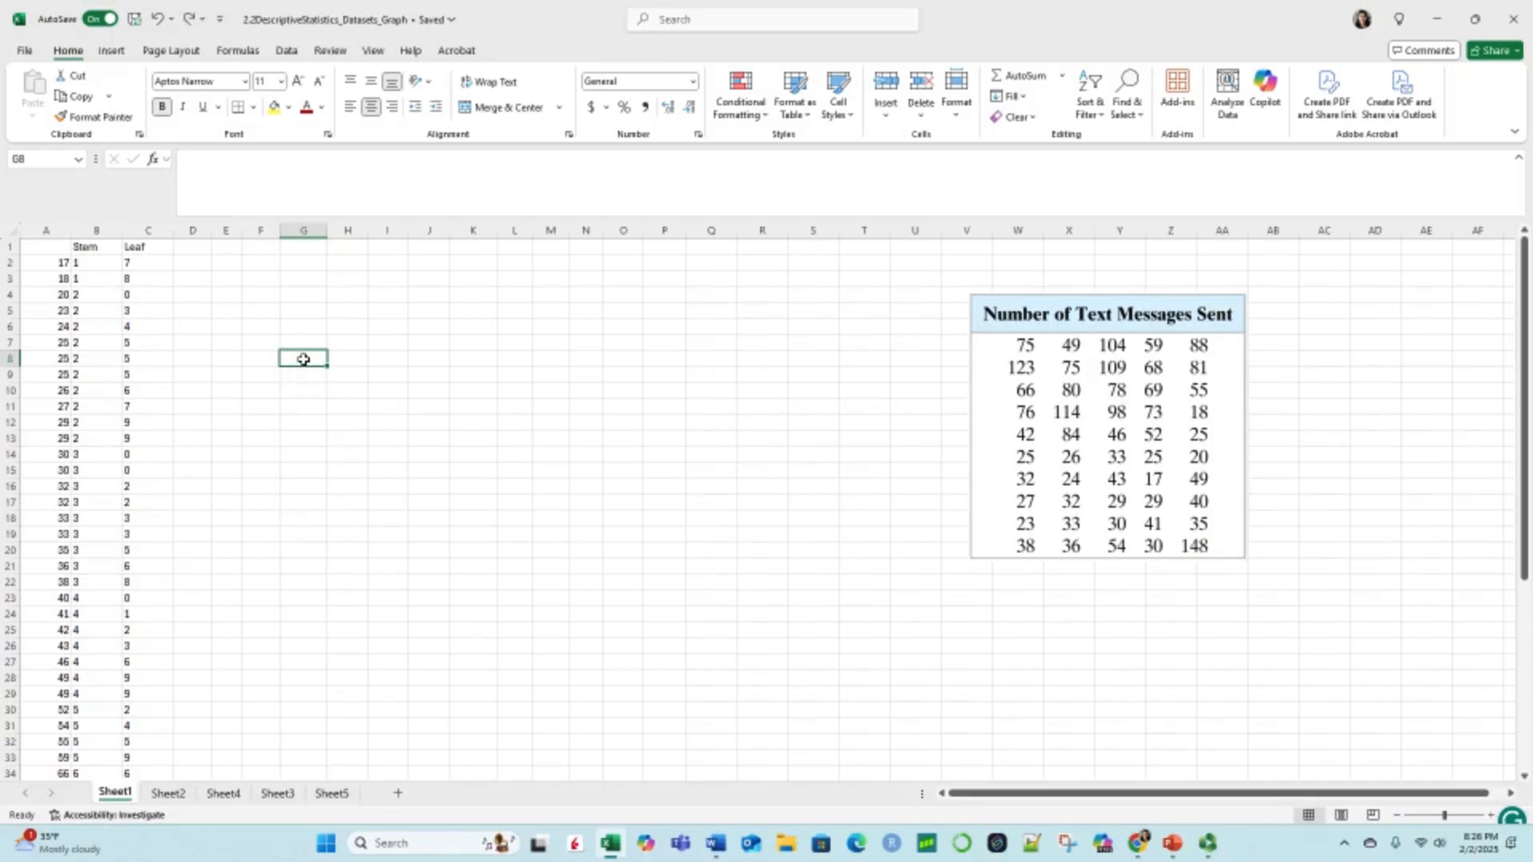
pyautogui.write('=1')
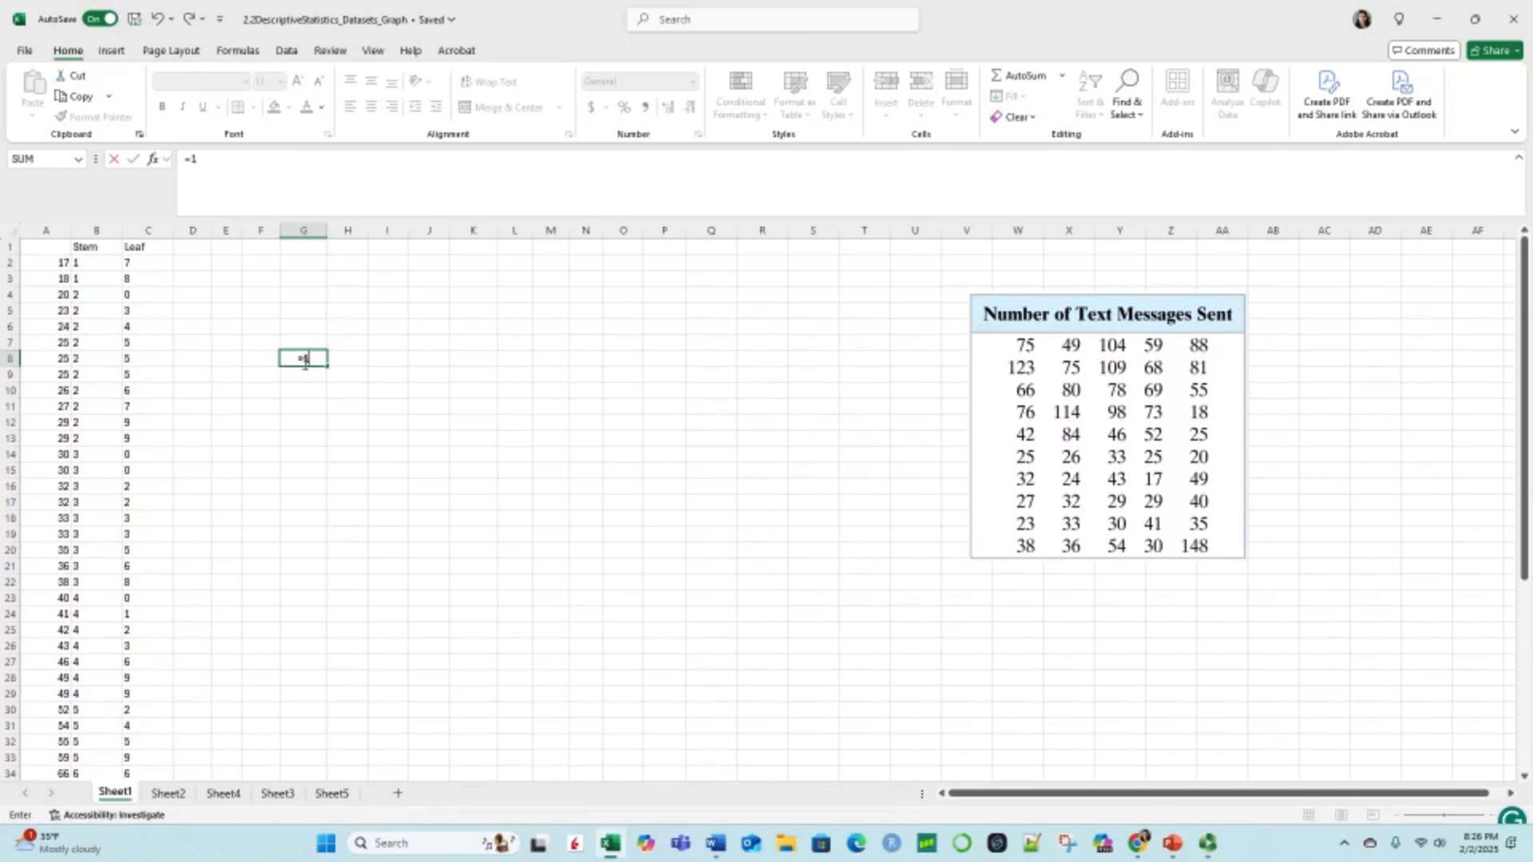
pyautogui.press('Return')
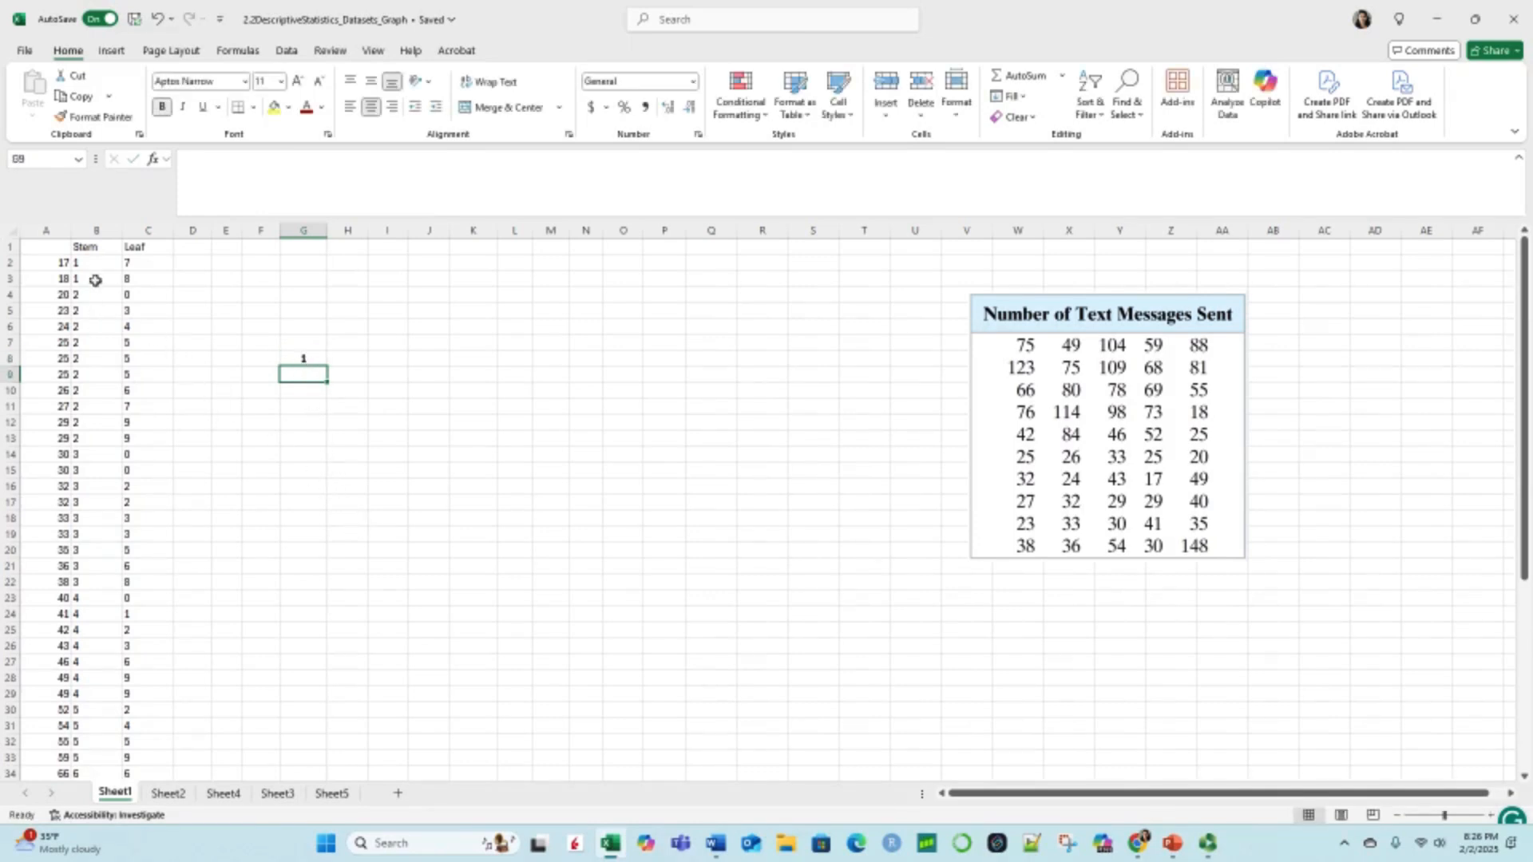
pyautogui.scroll(-6, 68, 349)
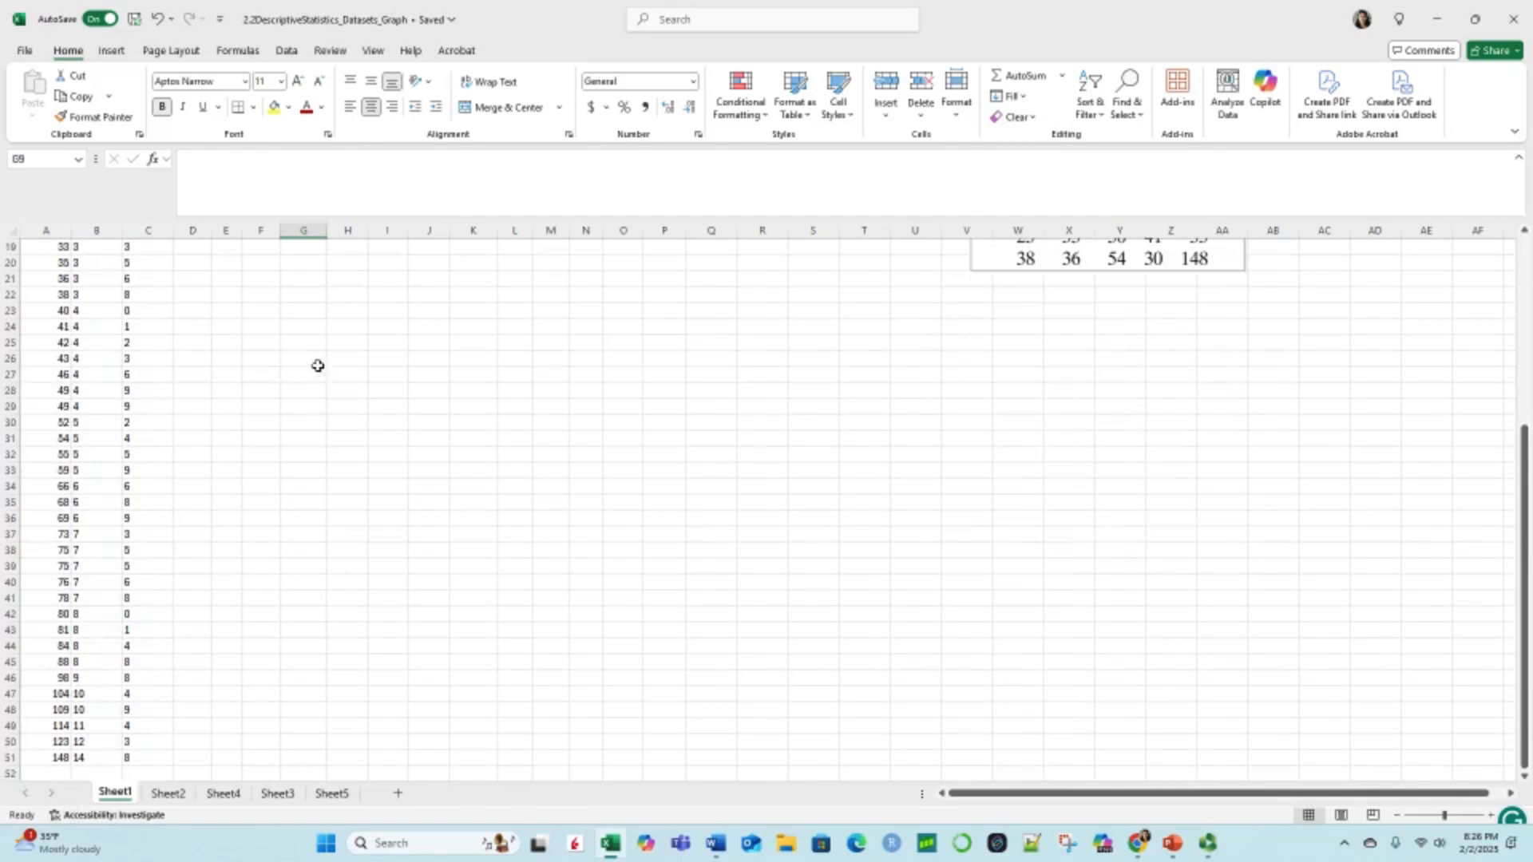
pyautogui.scroll(6, 318, 365)
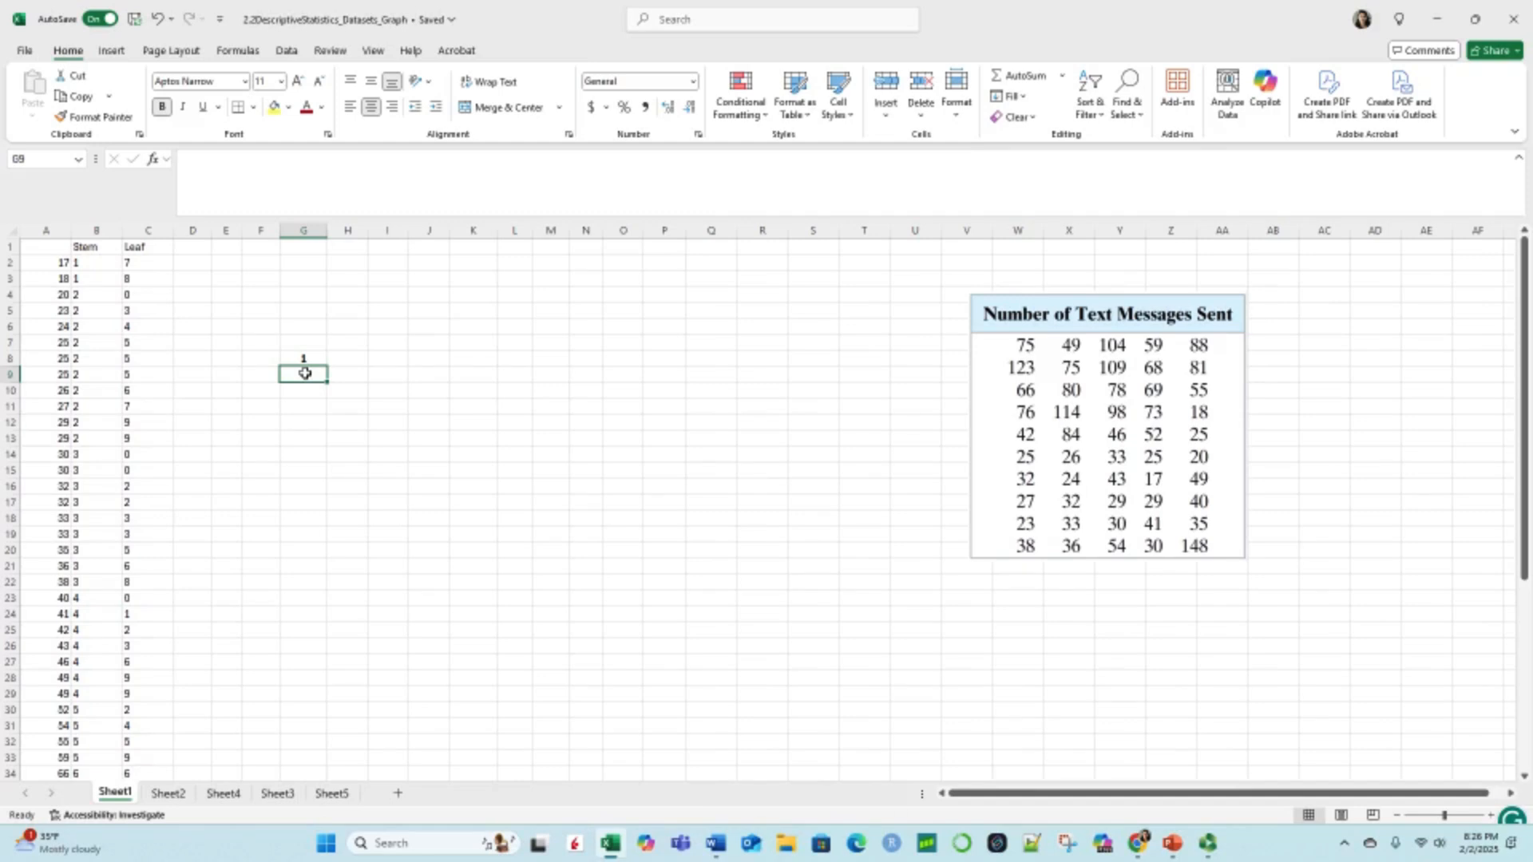
pyautogui.write('=')
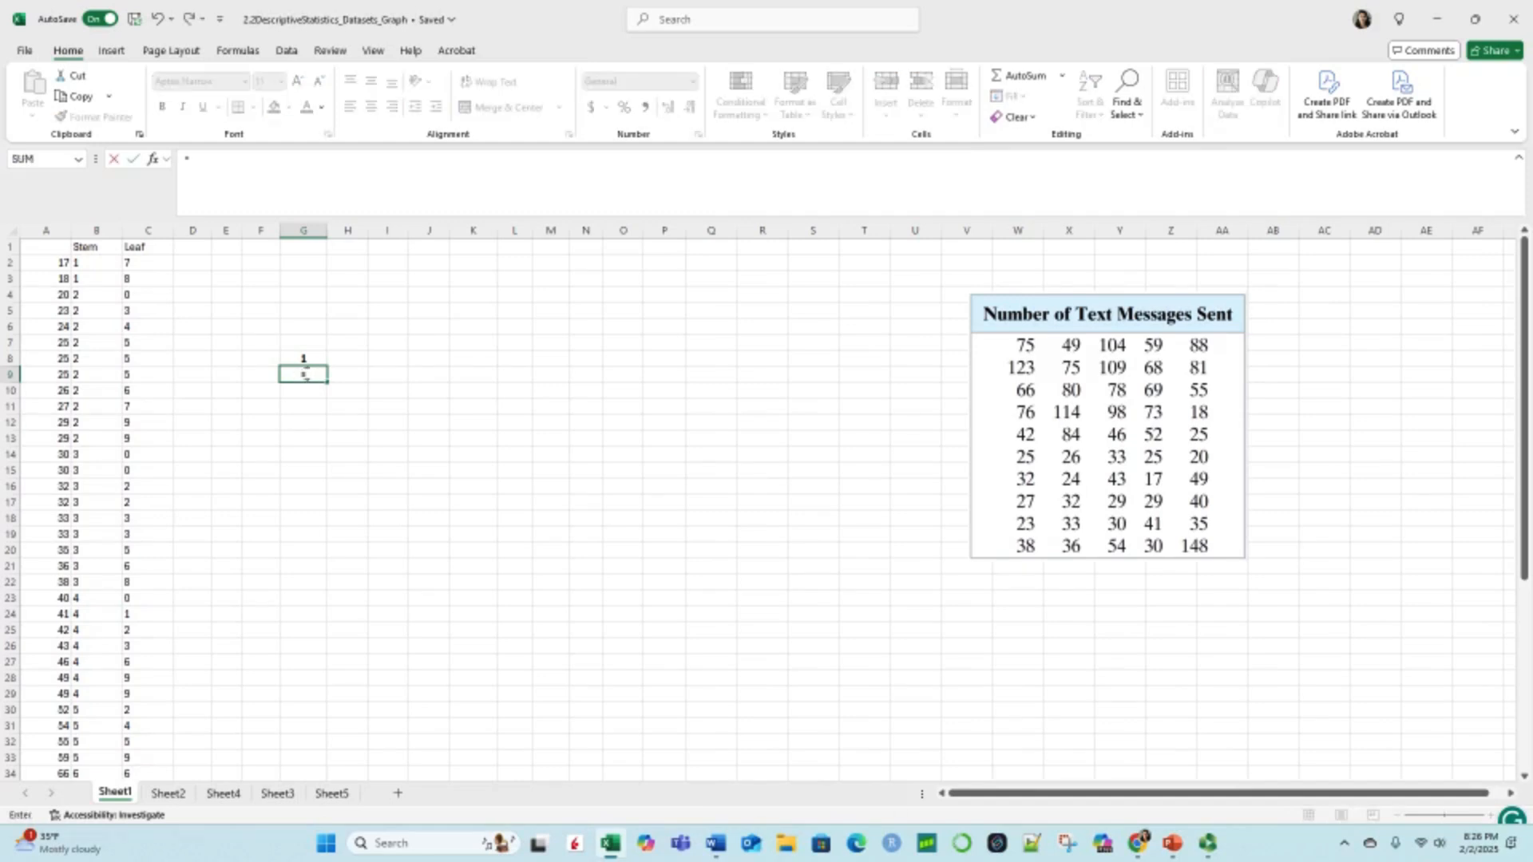
pyautogui.click(308, 356)
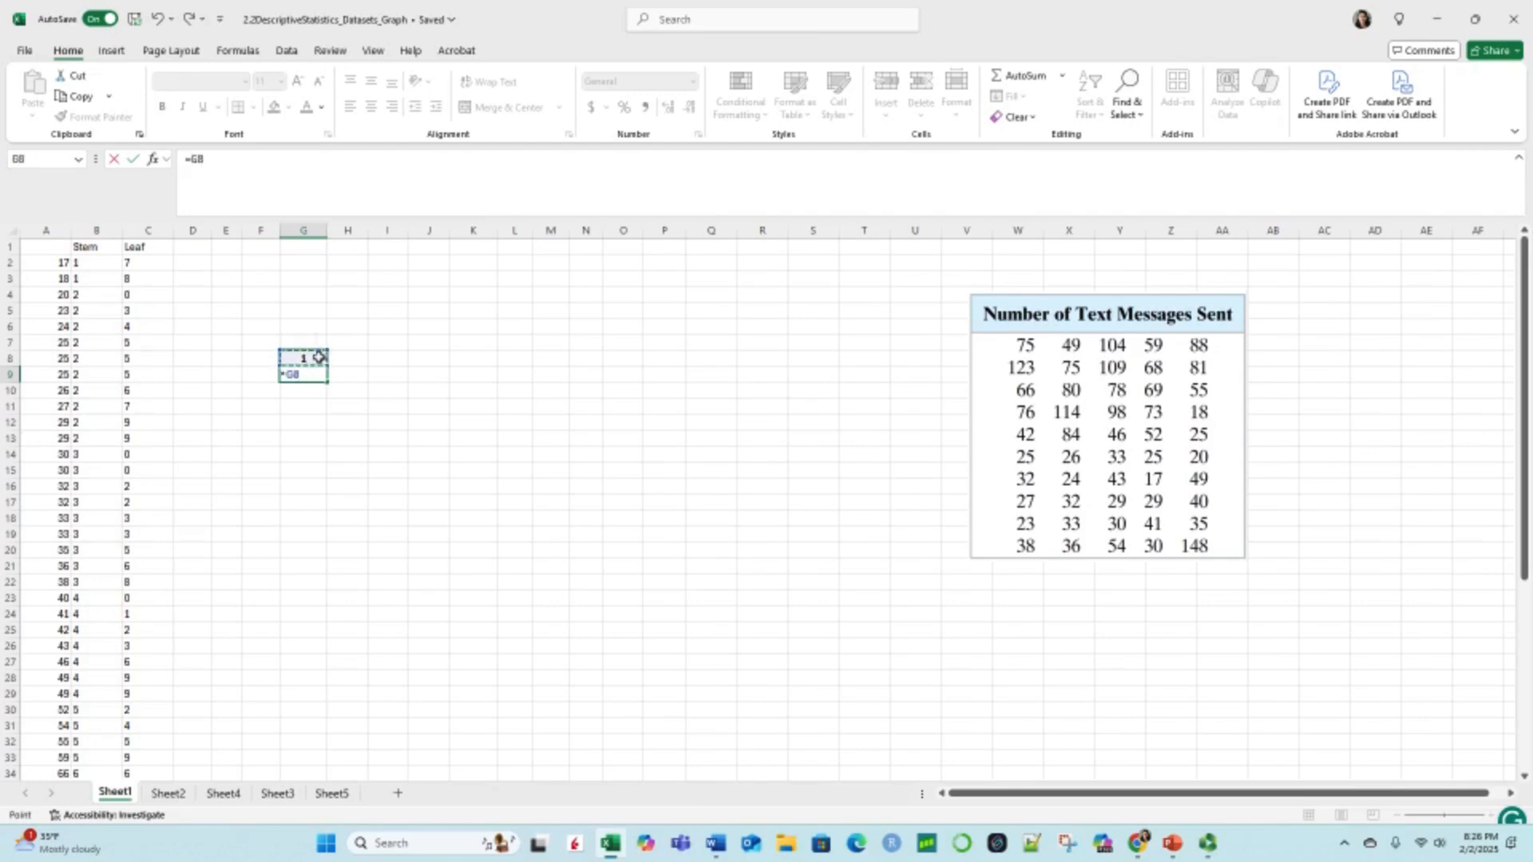
pyautogui.write('+1')
pyautogui.press('Return')
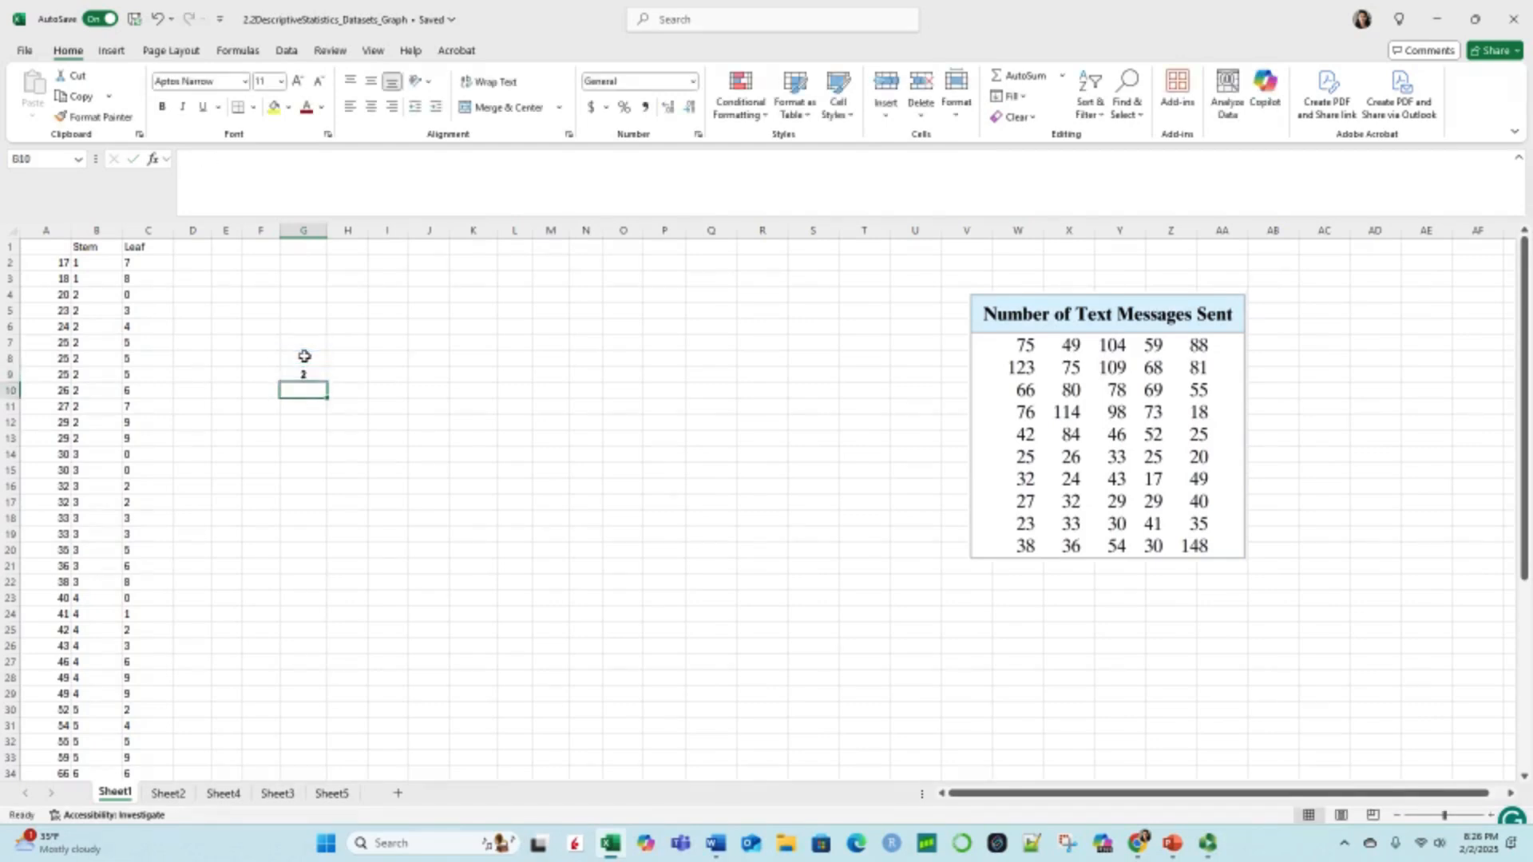
# Step: Fill the stem formula from G9 down through G21 so the stem list ends at 14
pyautogui.click(286, 375)
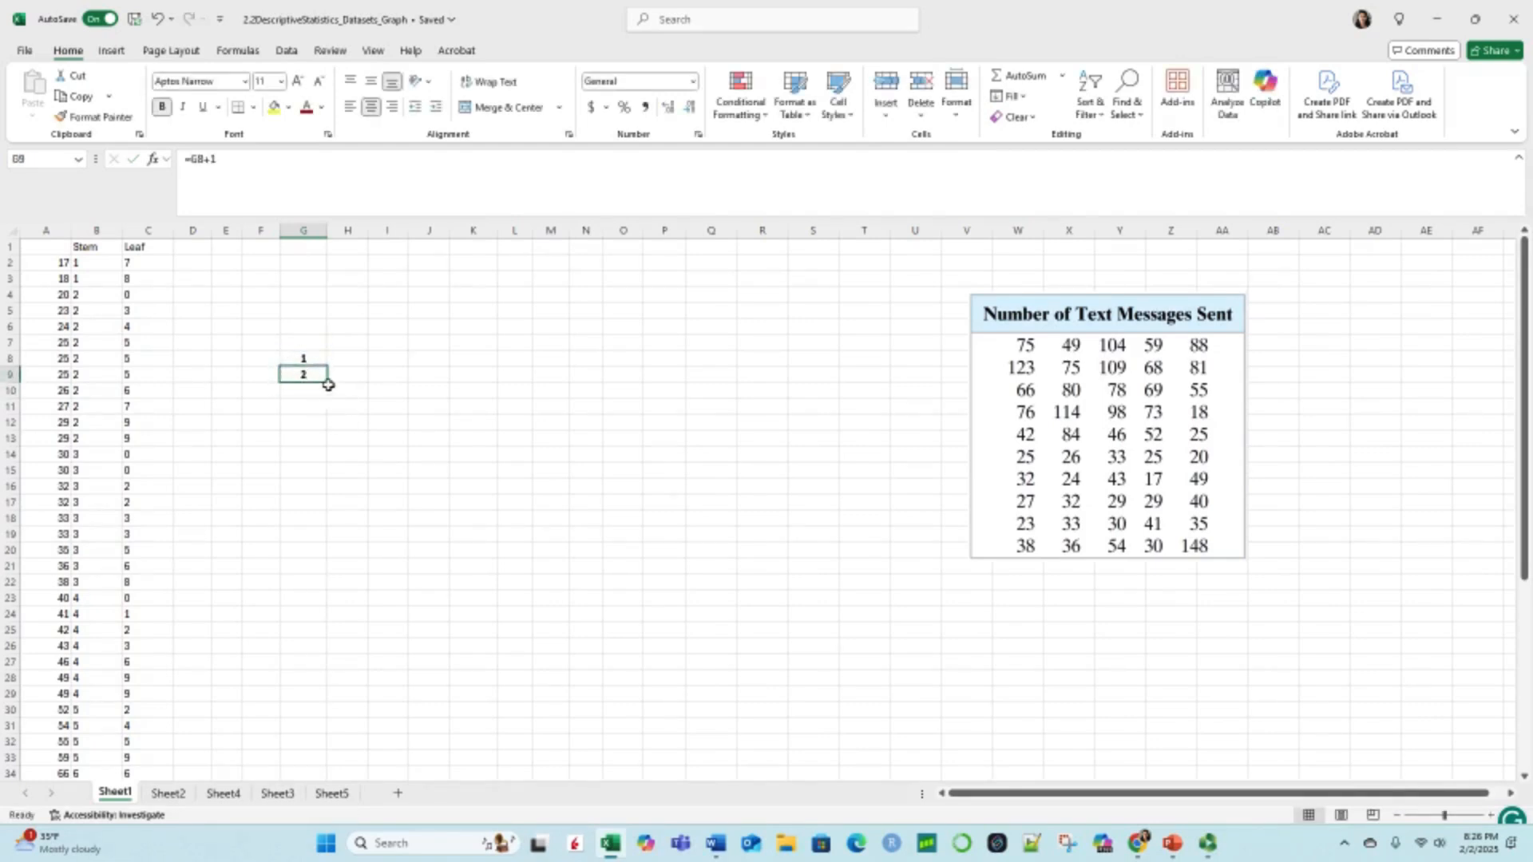
pyautogui.moveTo(328, 383); pyautogui.dragTo(320, 599)
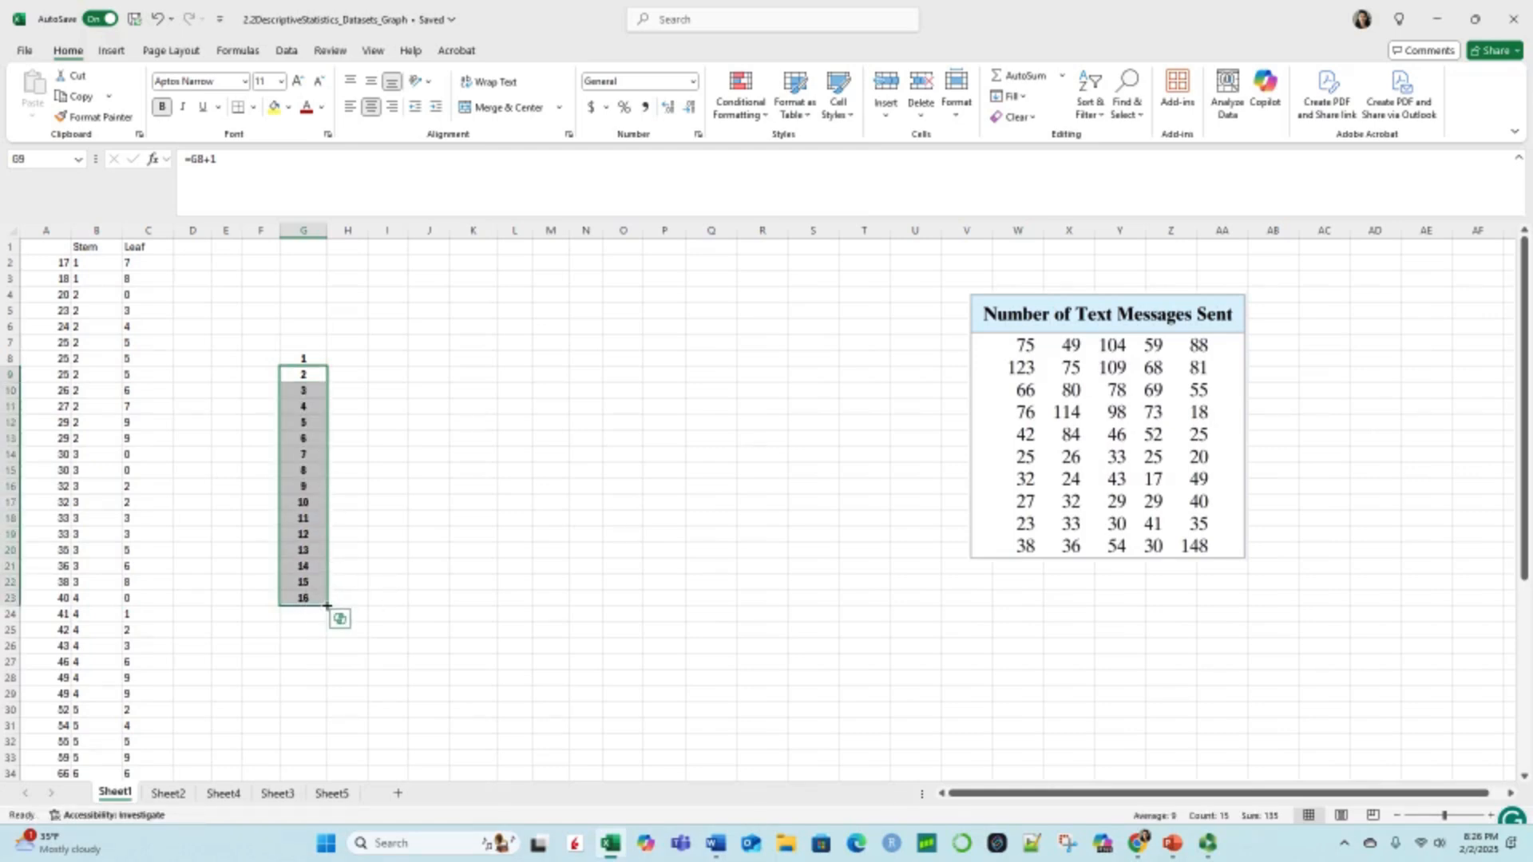
pyautogui.moveTo(327, 606); pyautogui.dragTo(326, 575)
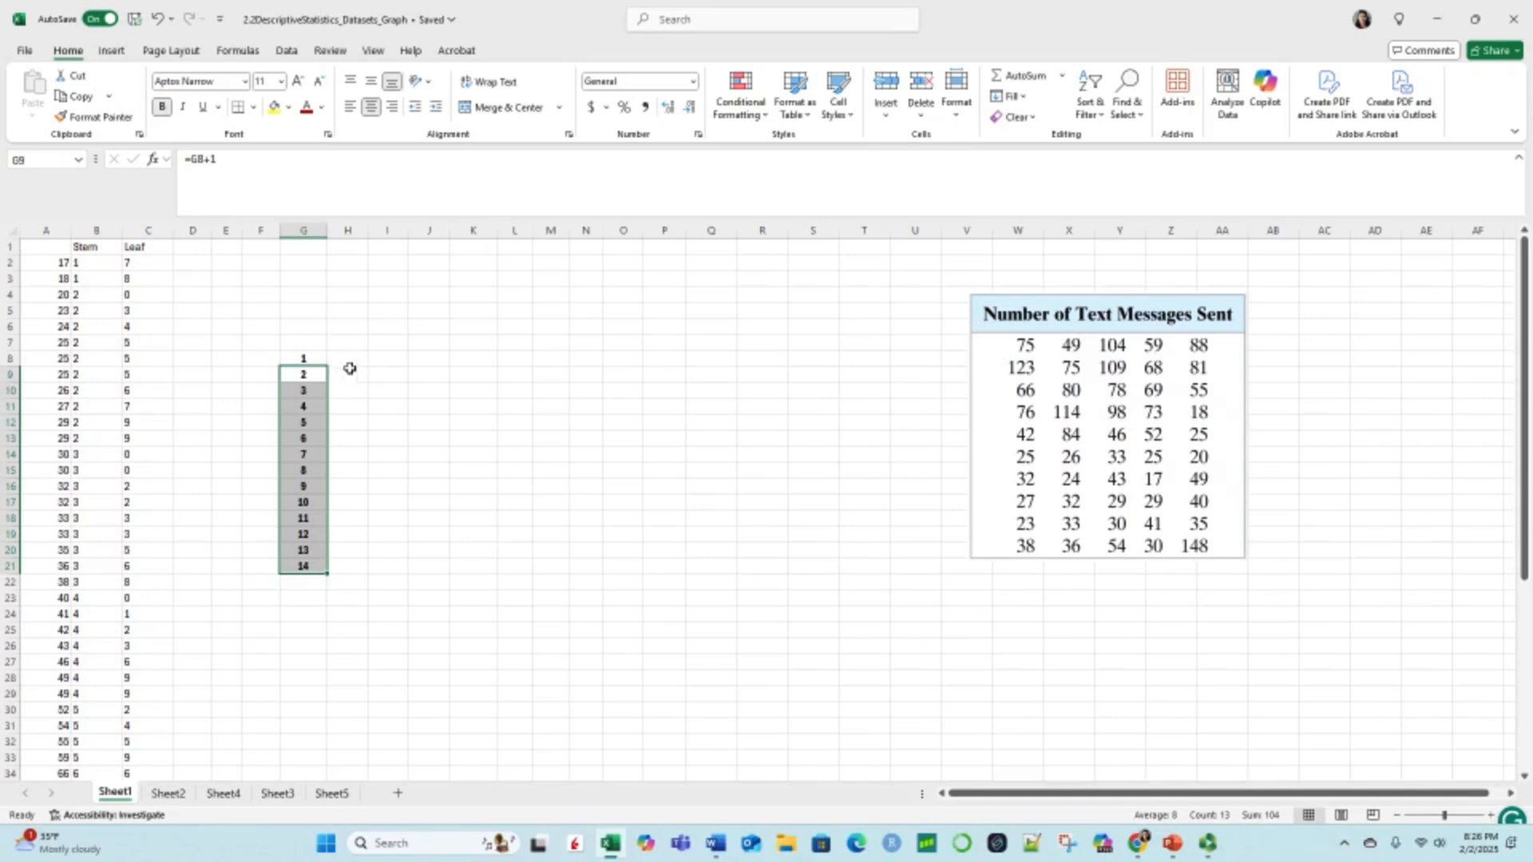
pyautogui.click(350, 359)
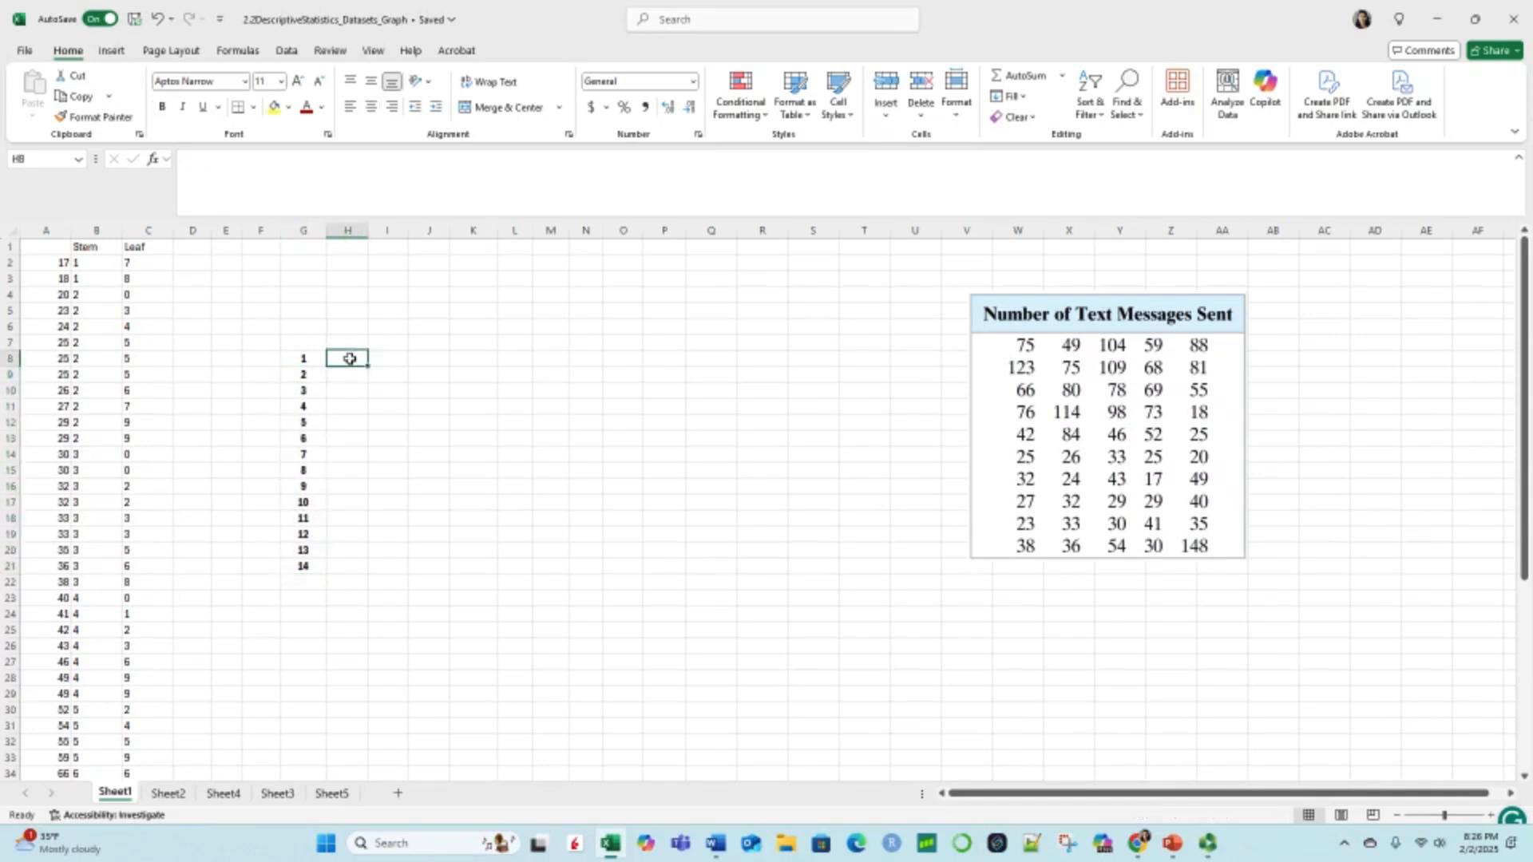
pyautogui.click(393, 359)
pyautogui.click(439, 360)
pyautogui.click(473, 359)
pyautogui.click(514, 360)
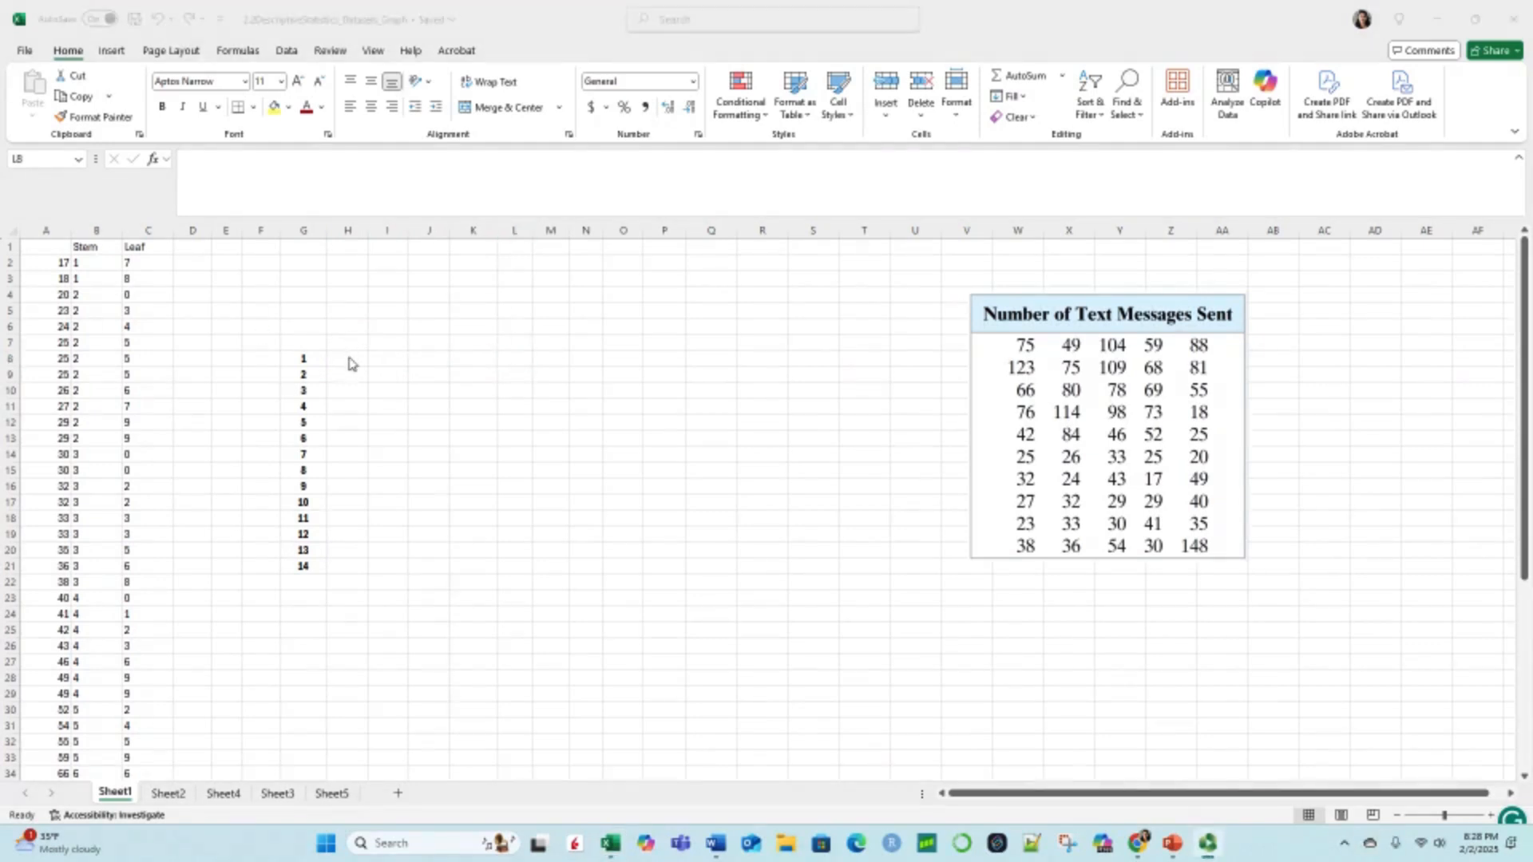
# Step: Enter the leaves 7 and 8 for stem 1 in H8 and I8
pyautogui.click(348, 358)
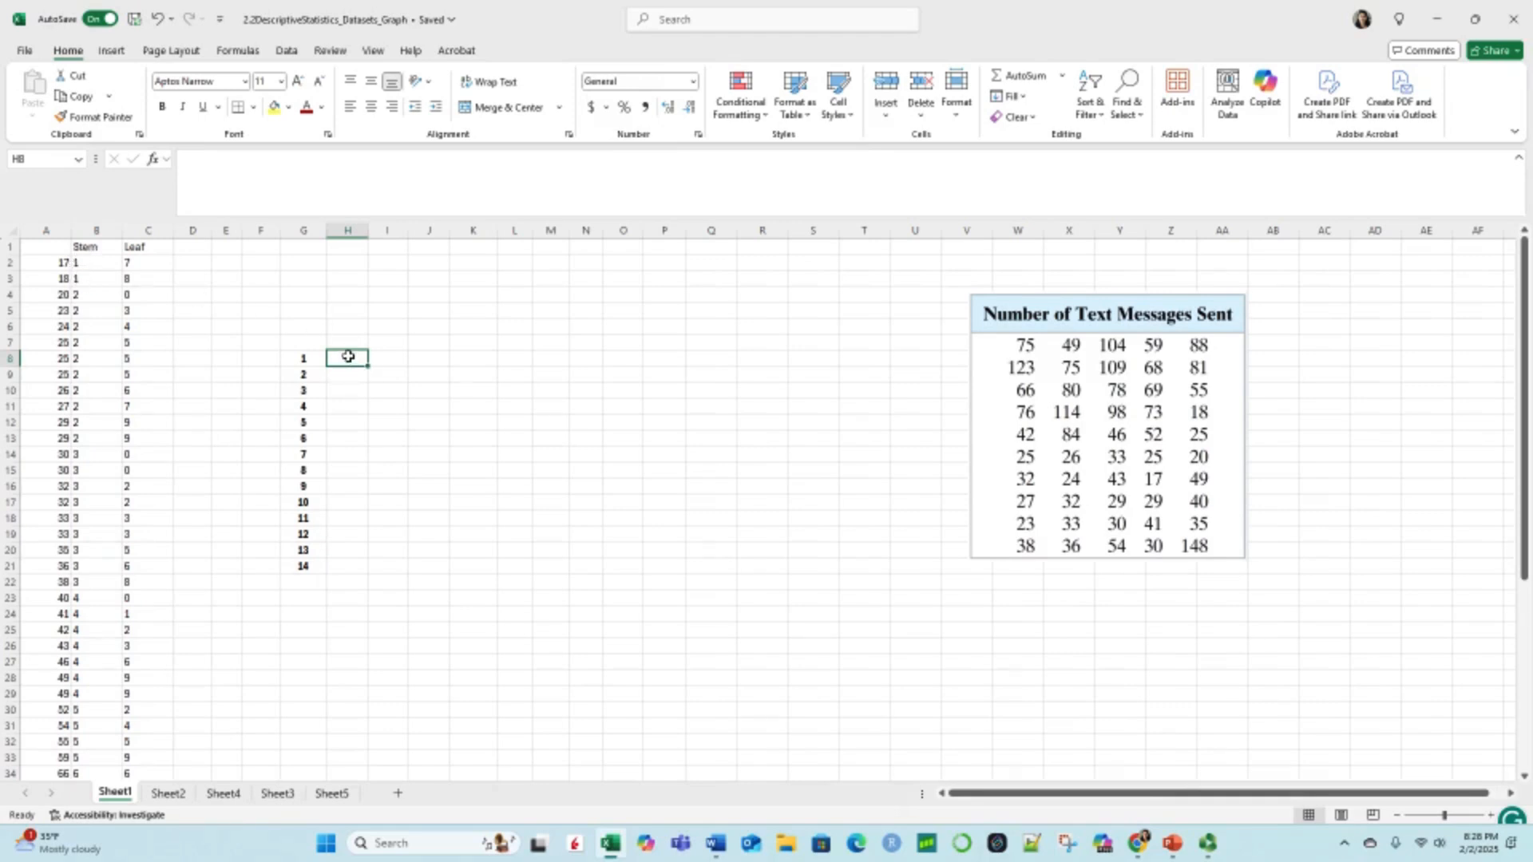
pyautogui.write('7')
pyautogui.click(395, 360)
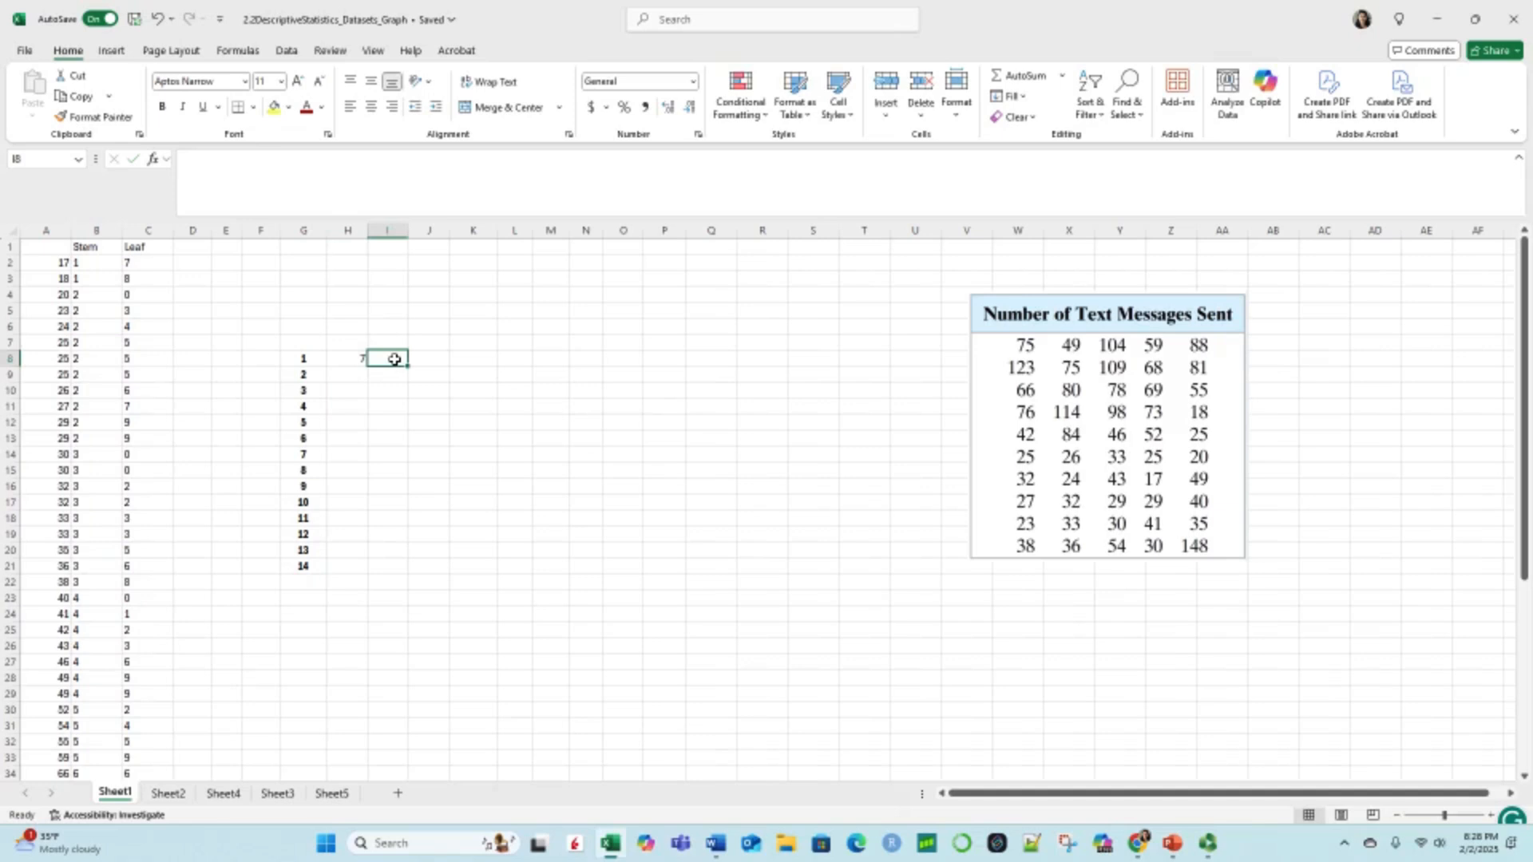
pyautogui.write('8')
pyautogui.click(352, 374)
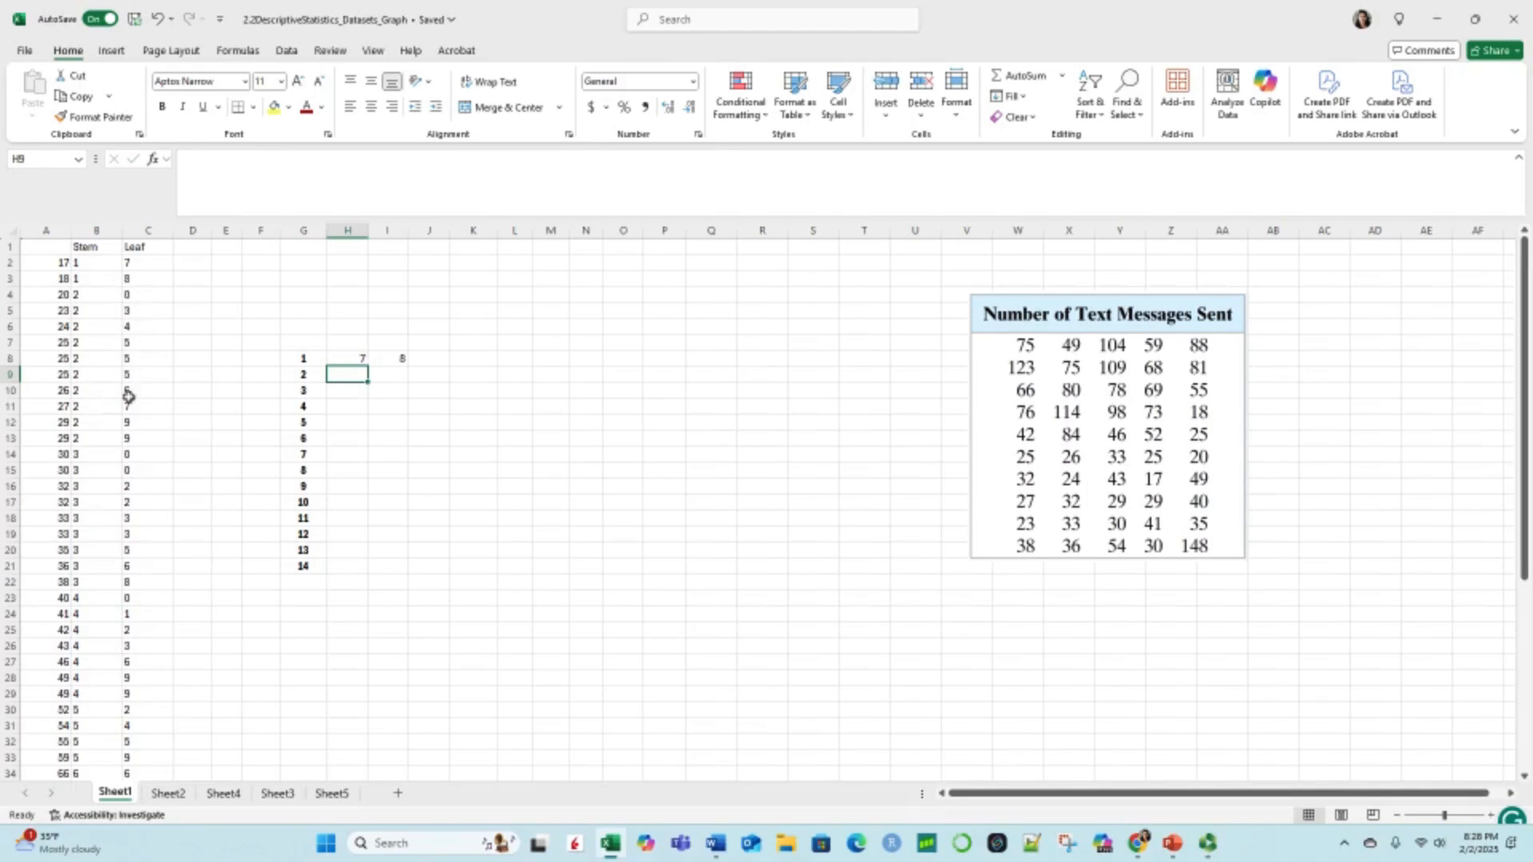
# Step: Enter the leaves 0, 3, 4, 5, 5, 6, 7, 9, 9 for stem 2 across H9 to Q9, leaving L9 blank
pyautogui.click(129, 296)
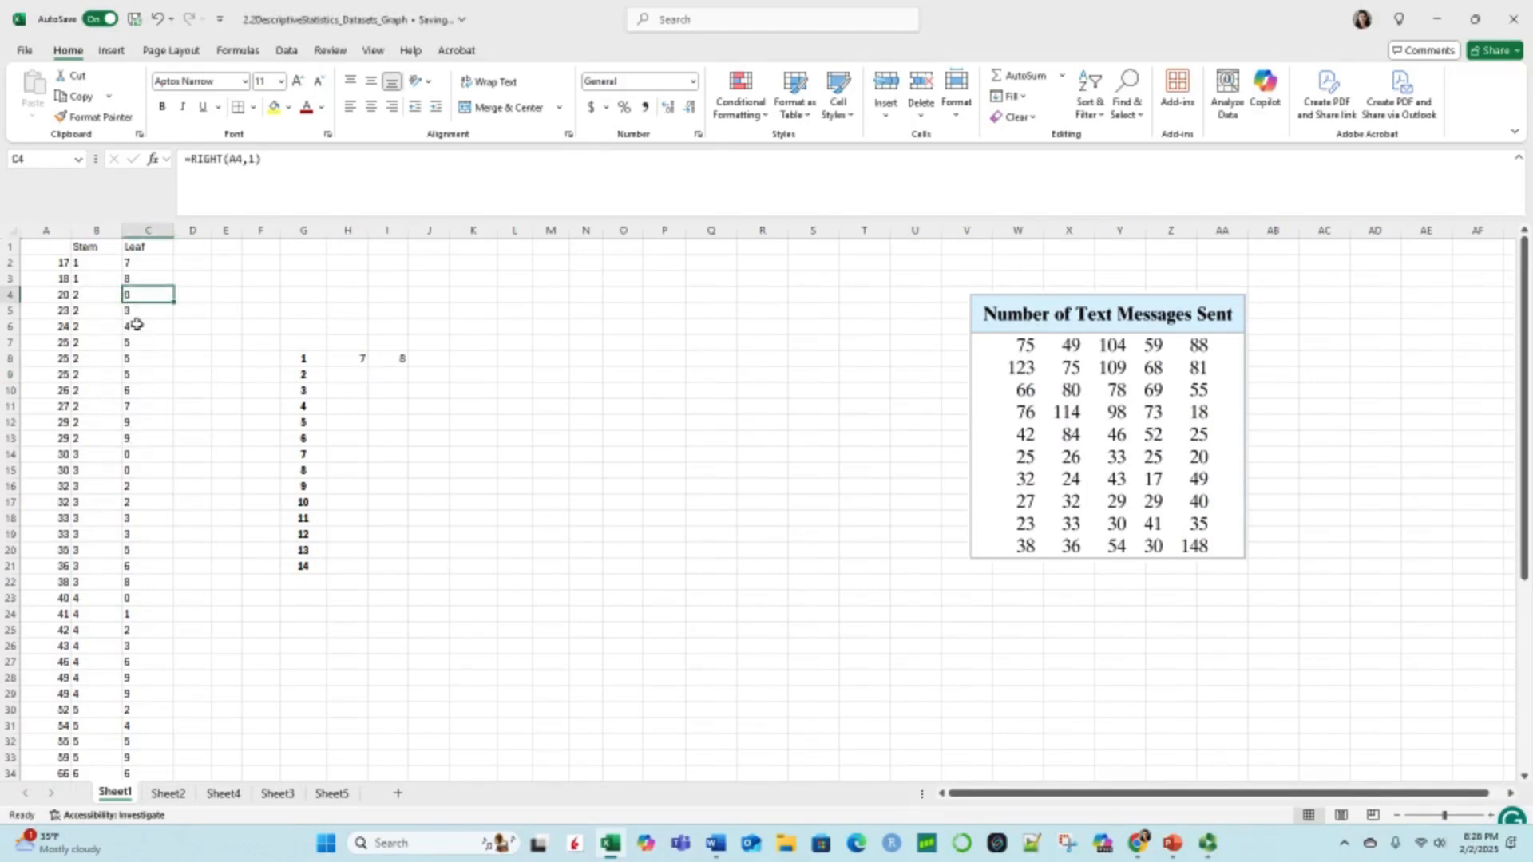
pyautogui.click(130, 441)
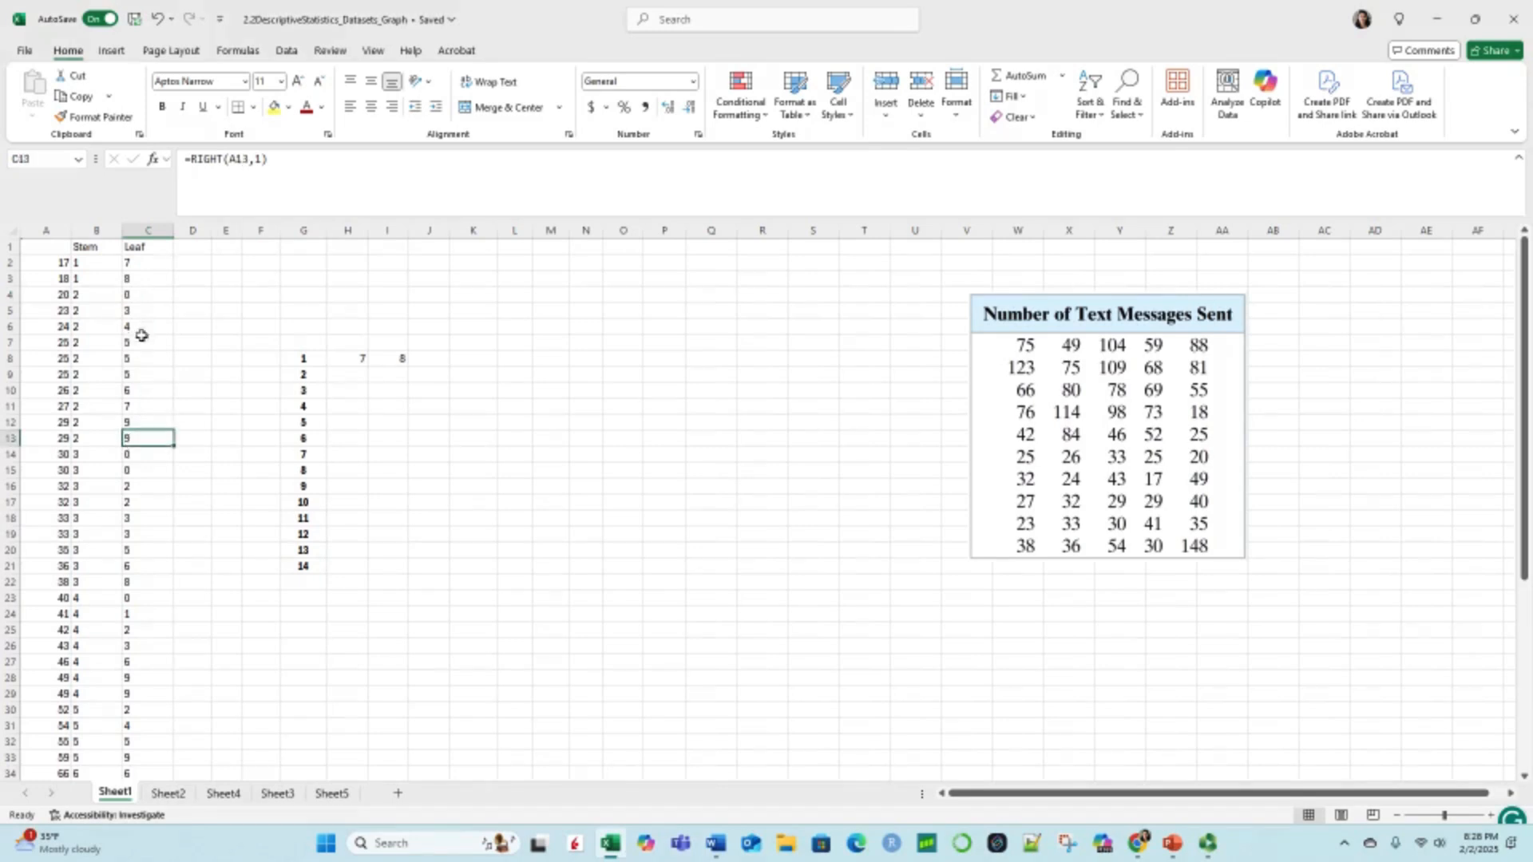
pyautogui.click(356, 375)
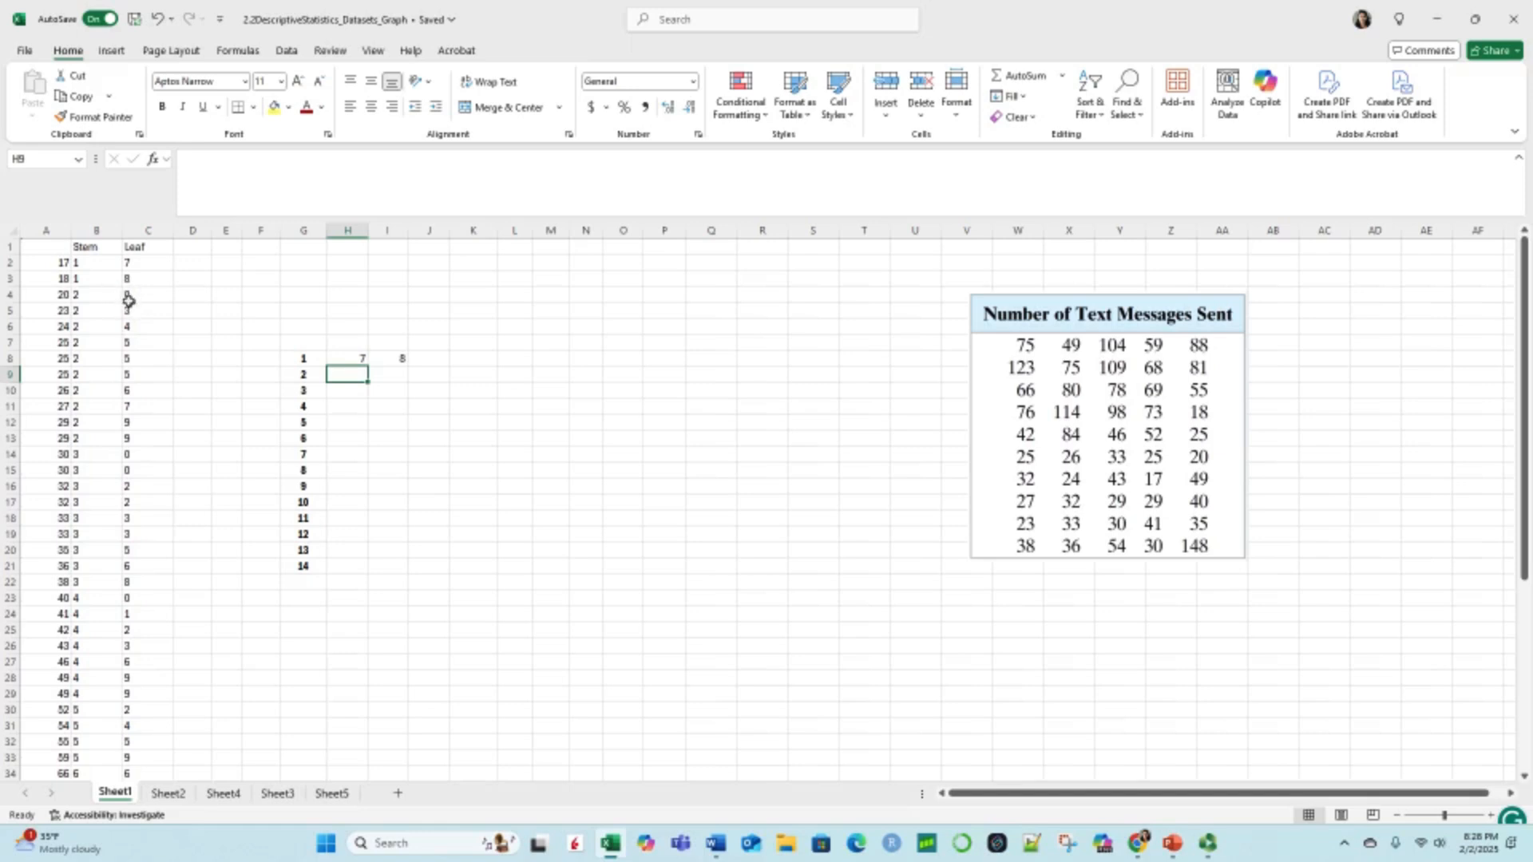
pyautogui.write('0')
pyautogui.press('Tab')
pyautogui.write('3')
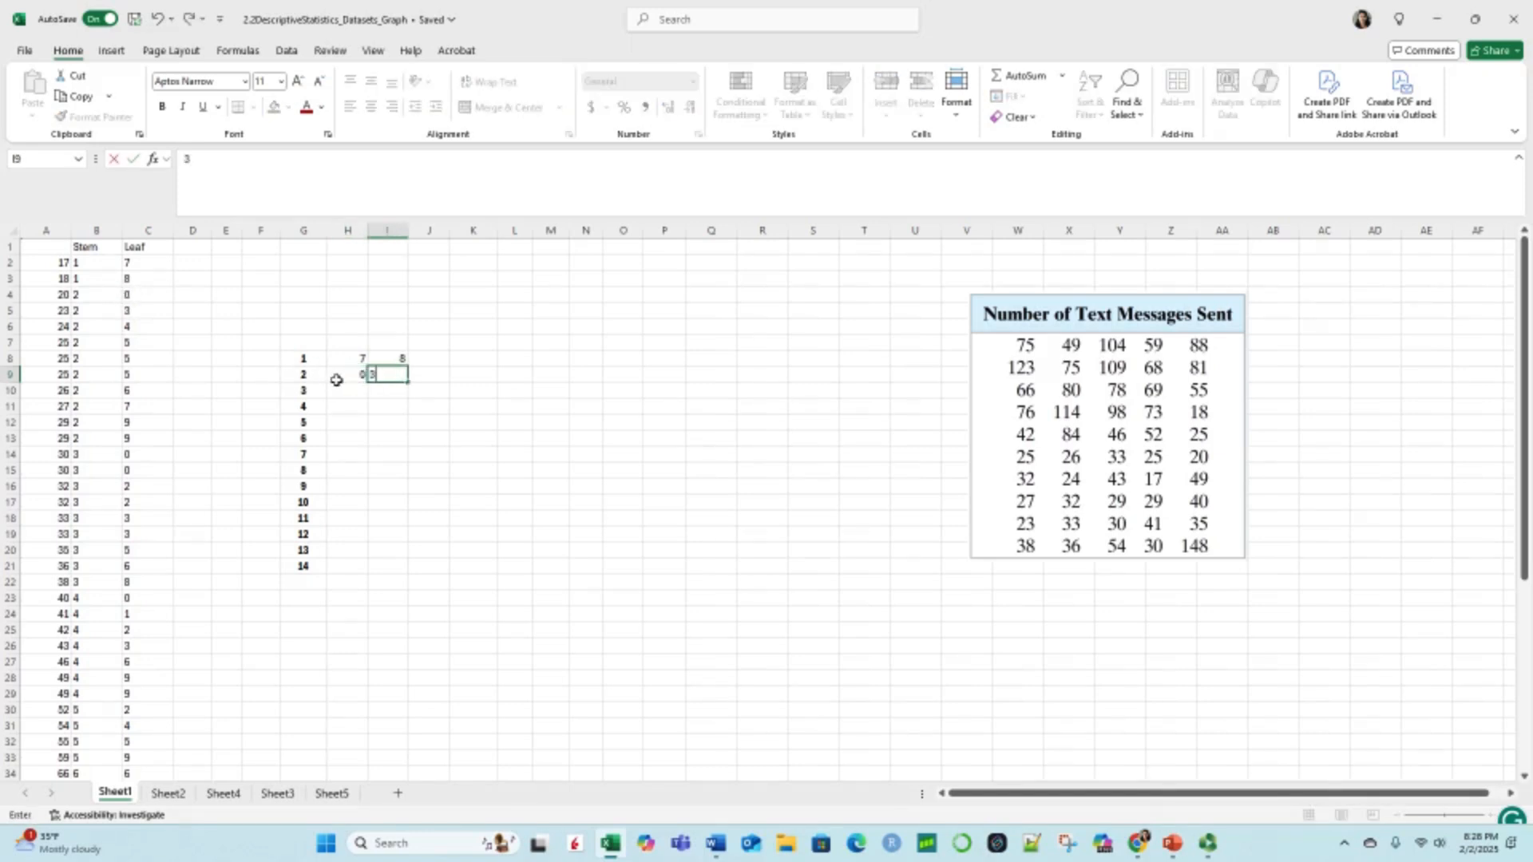
pyautogui.press('Tab')
pyautogui.write('4')
pyautogui.press('Tab')
pyautogui.write('5')
pyautogui.press('Tab')
pyautogui.press('Tab')
pyautogui.write('5')
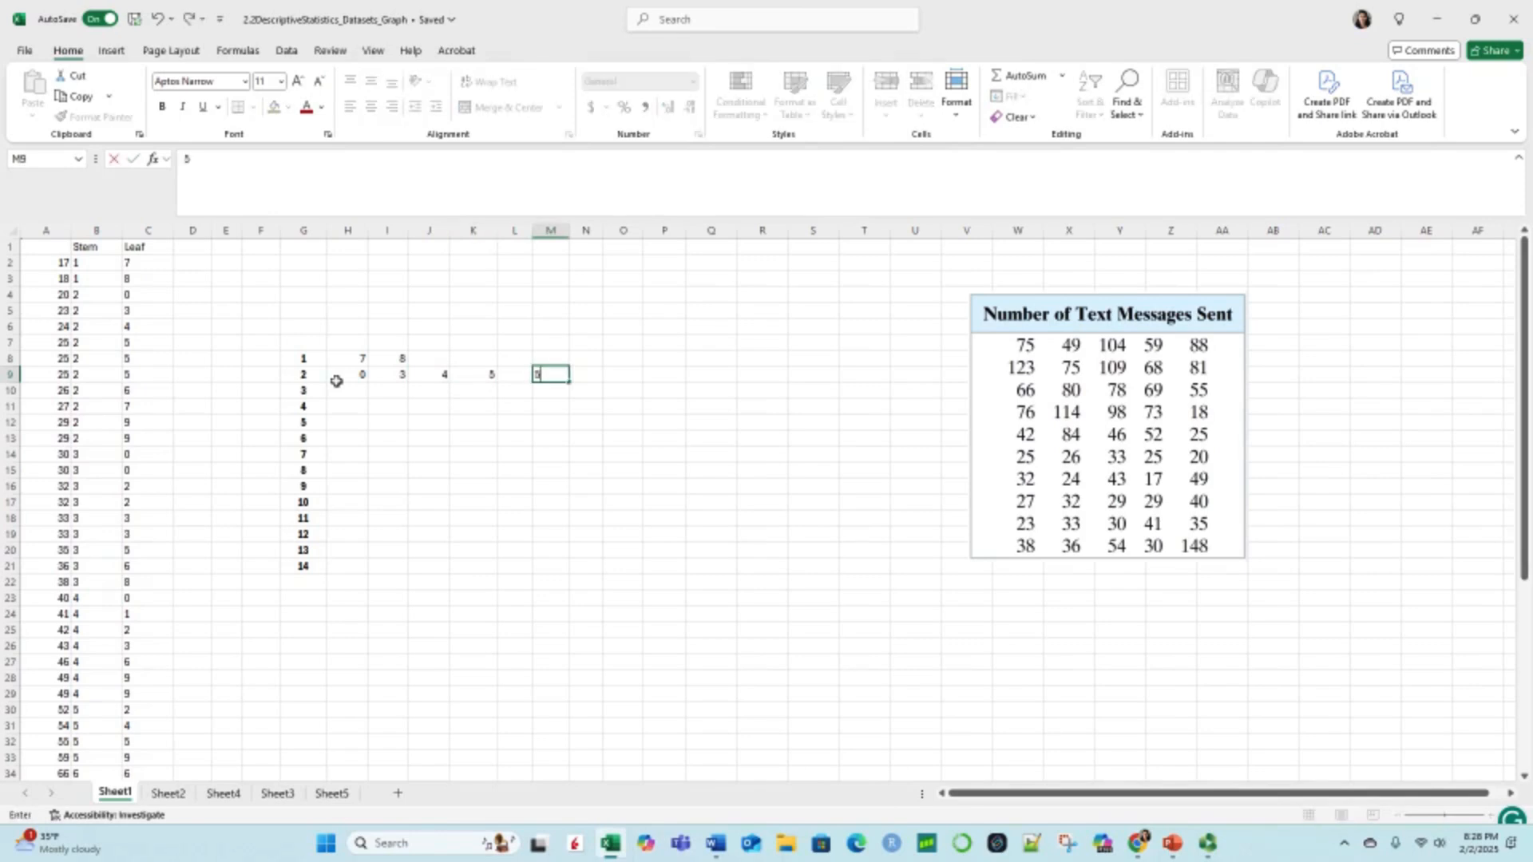
pyautogui.press('Tab')
pyautogui.write('6')
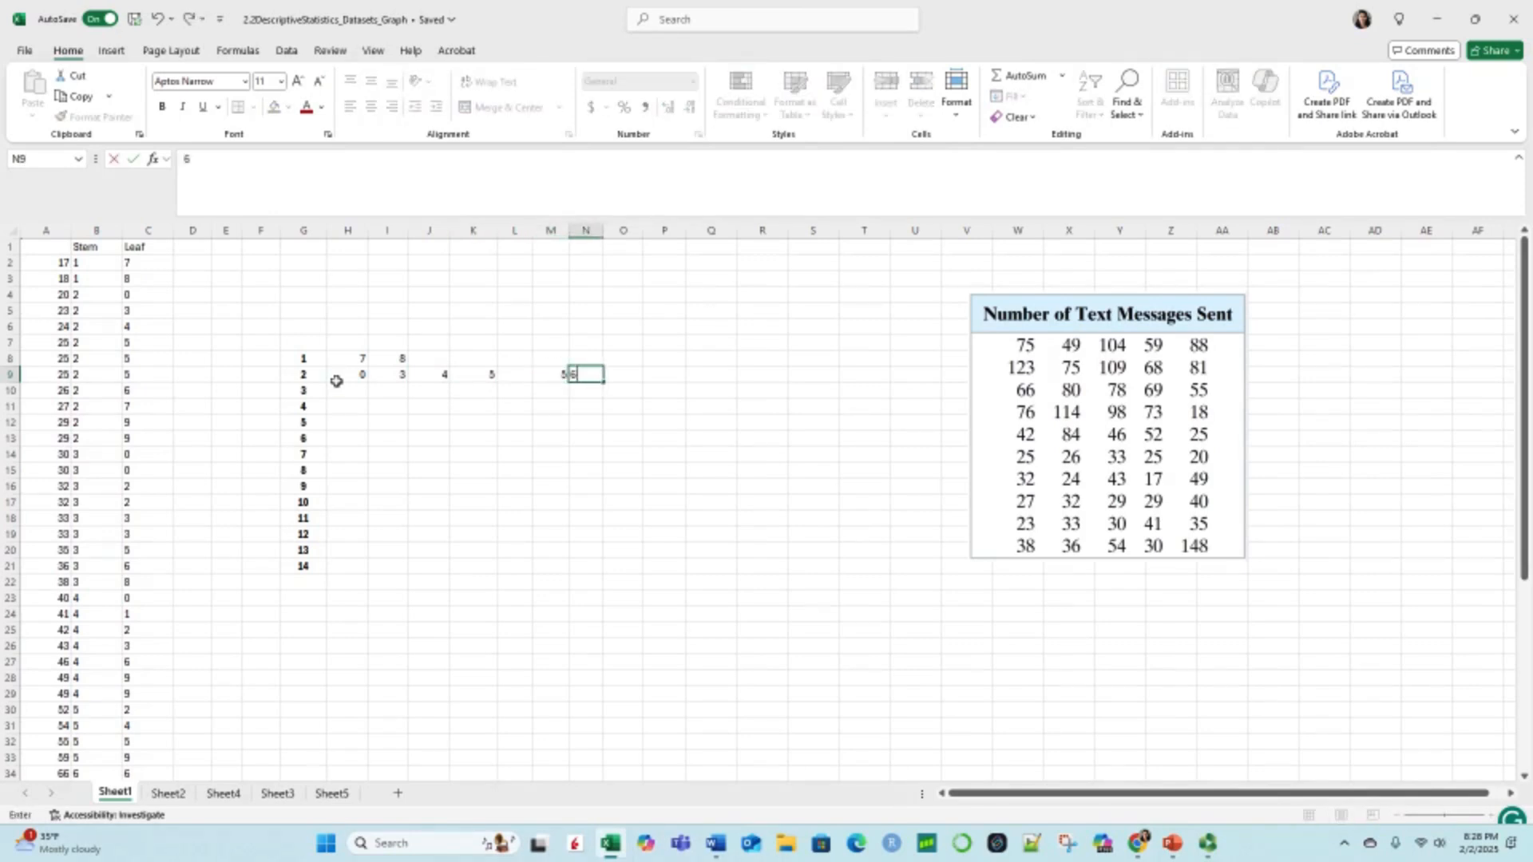
pyautogui.press('Tab')
pyautogui.write('7')
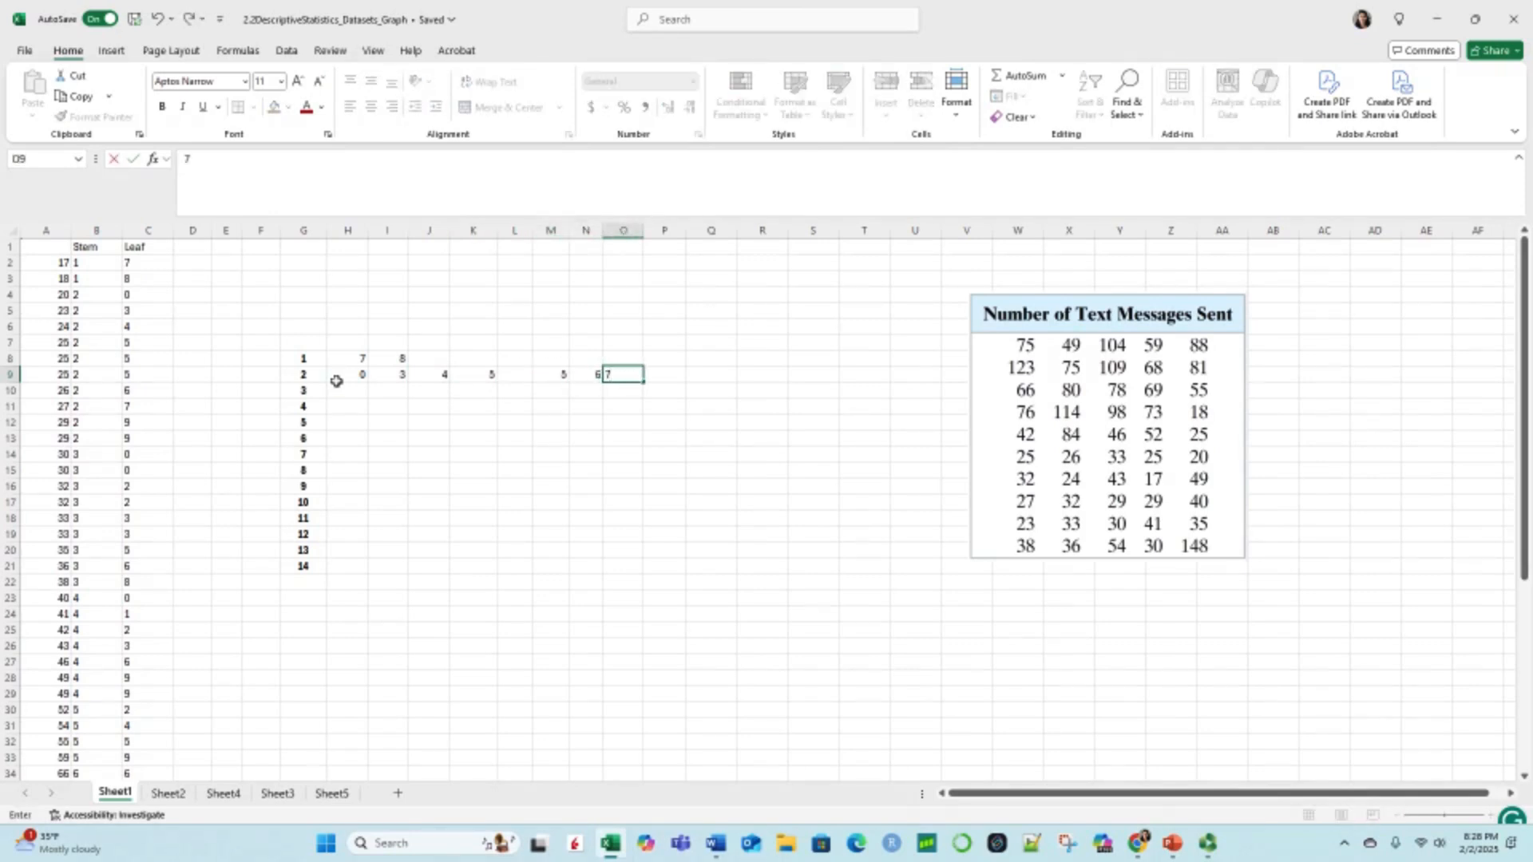
pyautogui.press('Tab')
pyautogui.write('9')
pyautogui.press('Tab')
pyautogui.write('9')
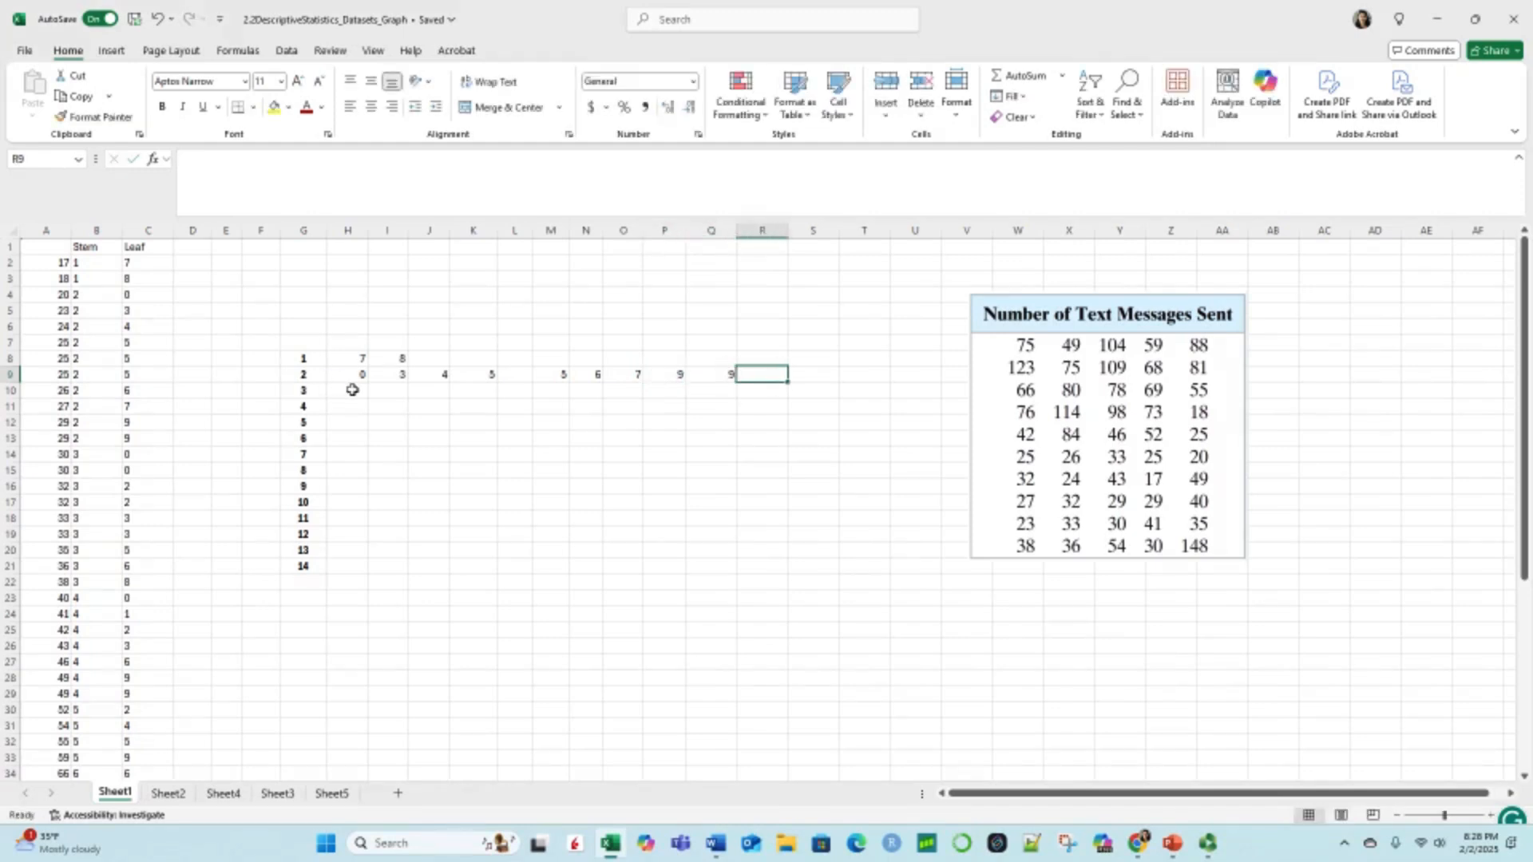
# Step: Enter the leaves 0, 0, 2, 2, 3, 3, 5, 6, 8 for stem 3 across H10 to P10
pyautogui.click(342, 390)
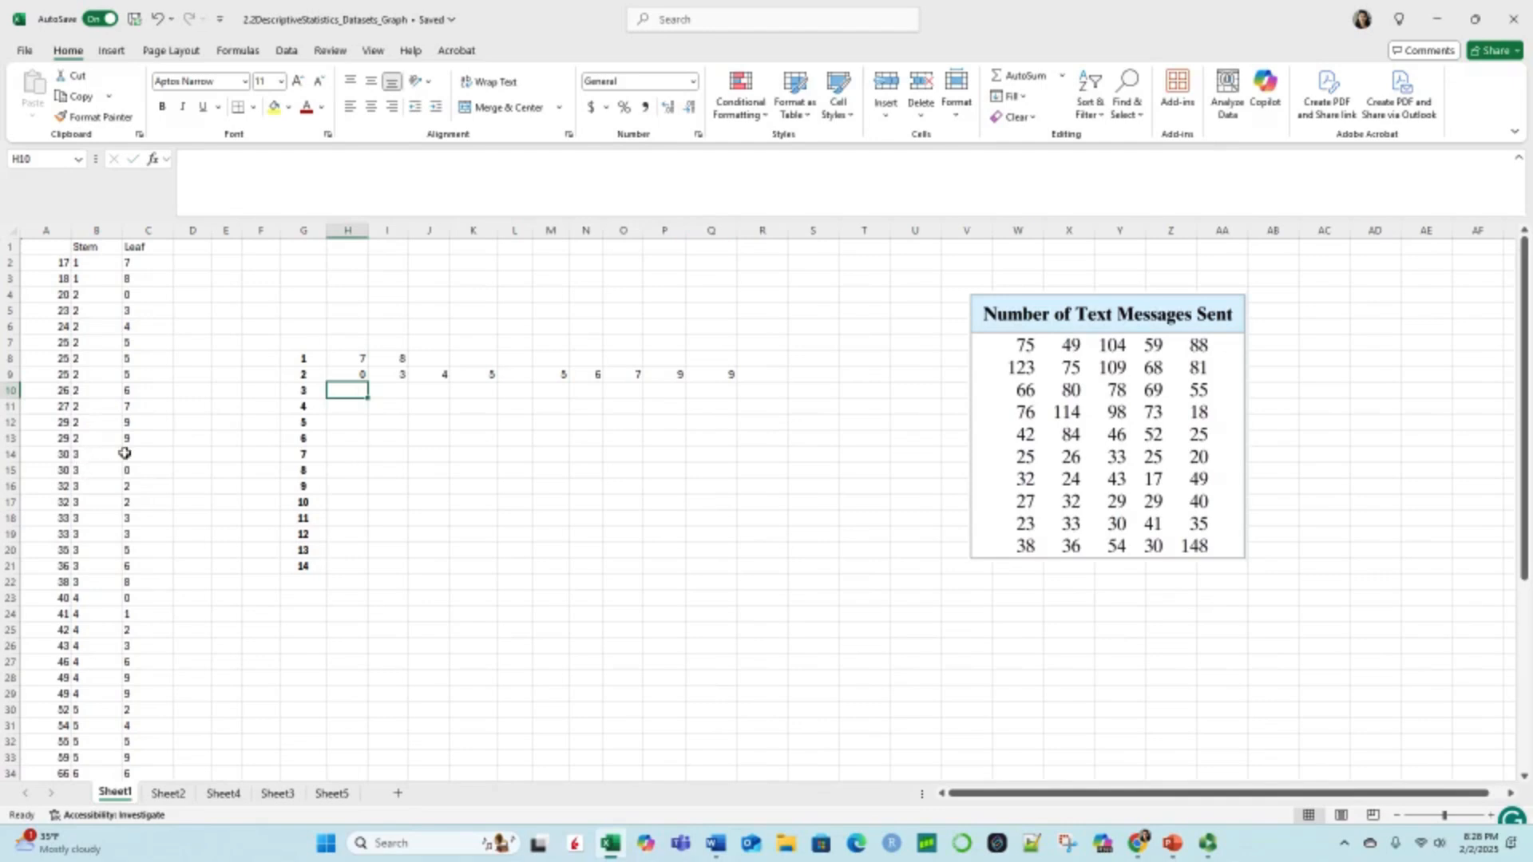
pyautogui.click(130, 584)
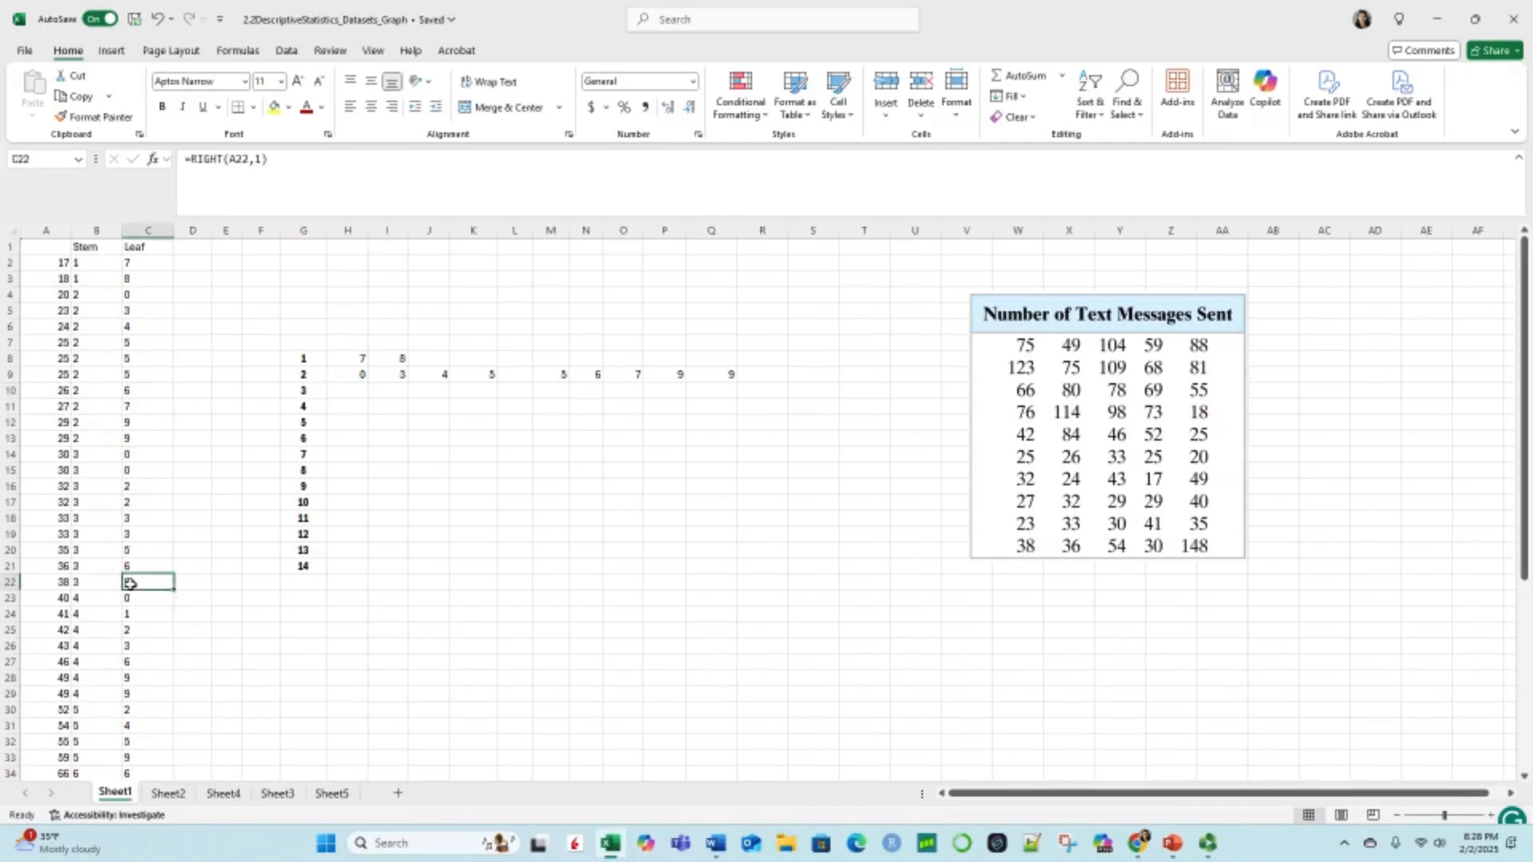
pyautogui.click(350, 390)
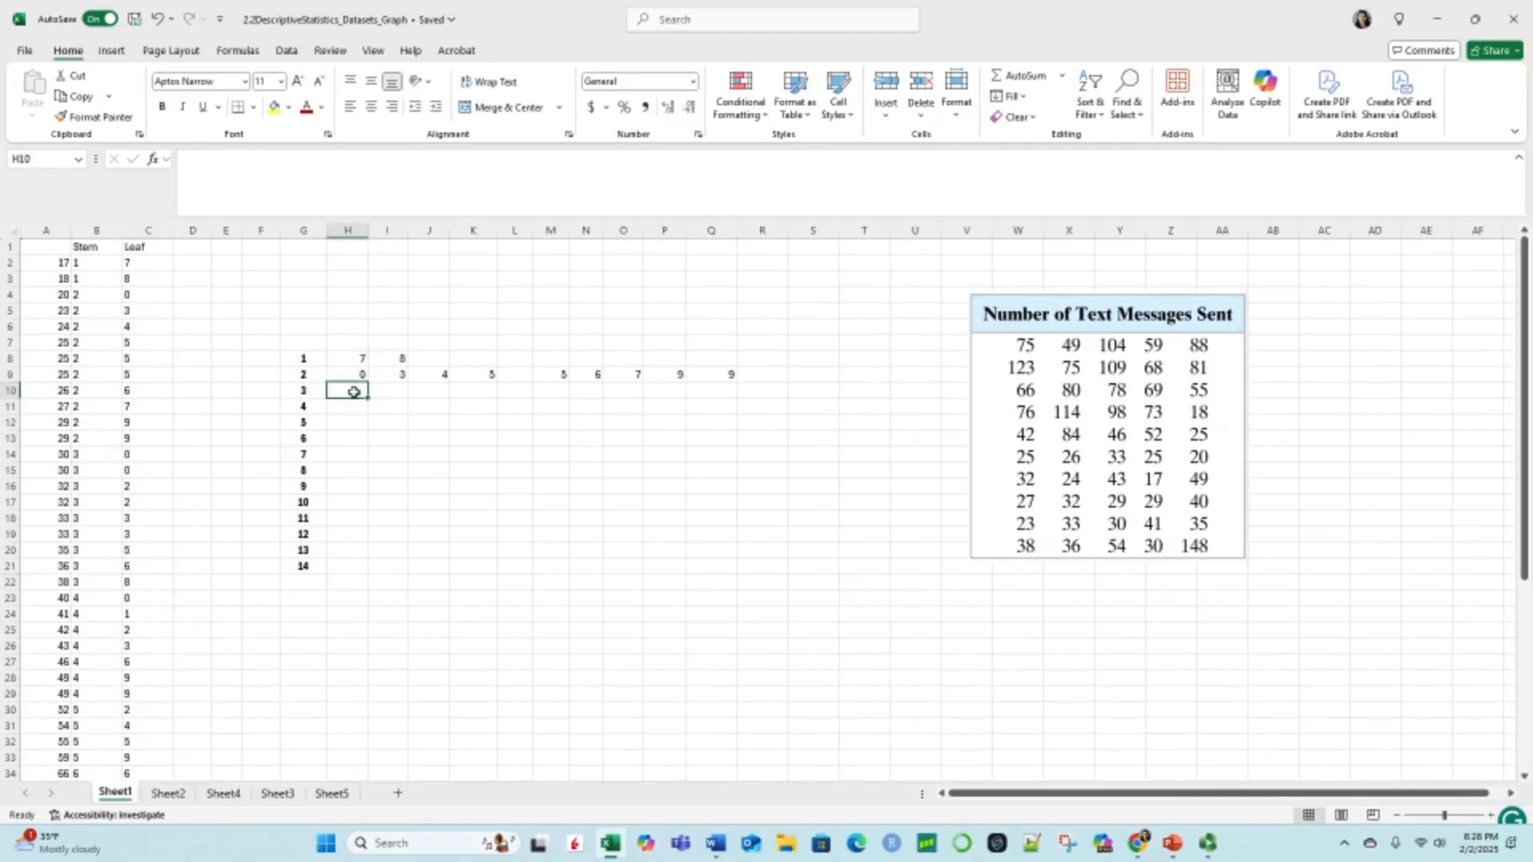
pyautogui.write('0')
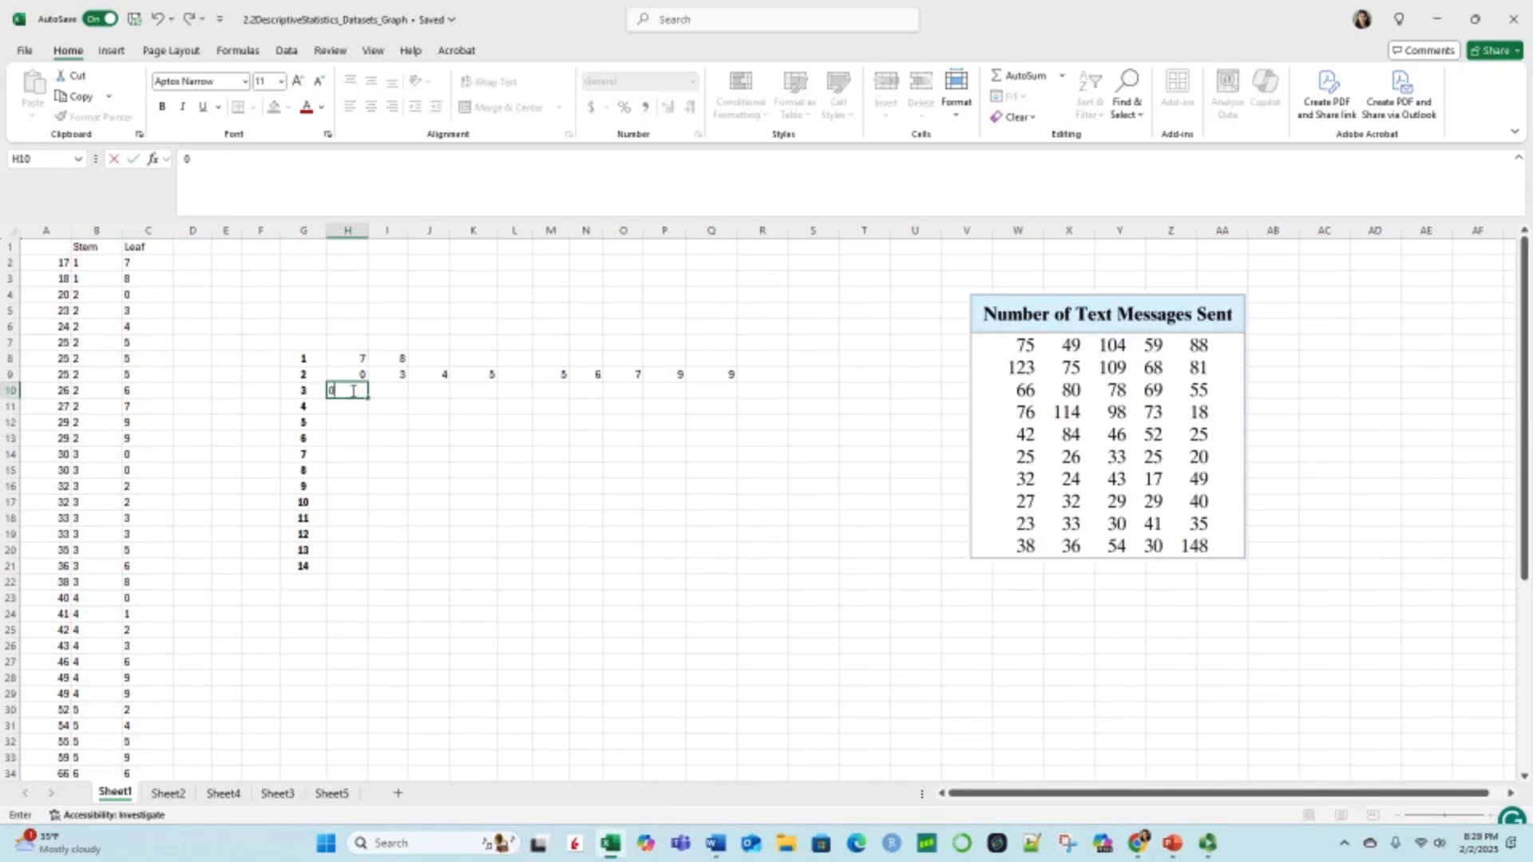
pyautogui.press('Tab')
pyautogui.write('0')
pyautogui.press('Tab')
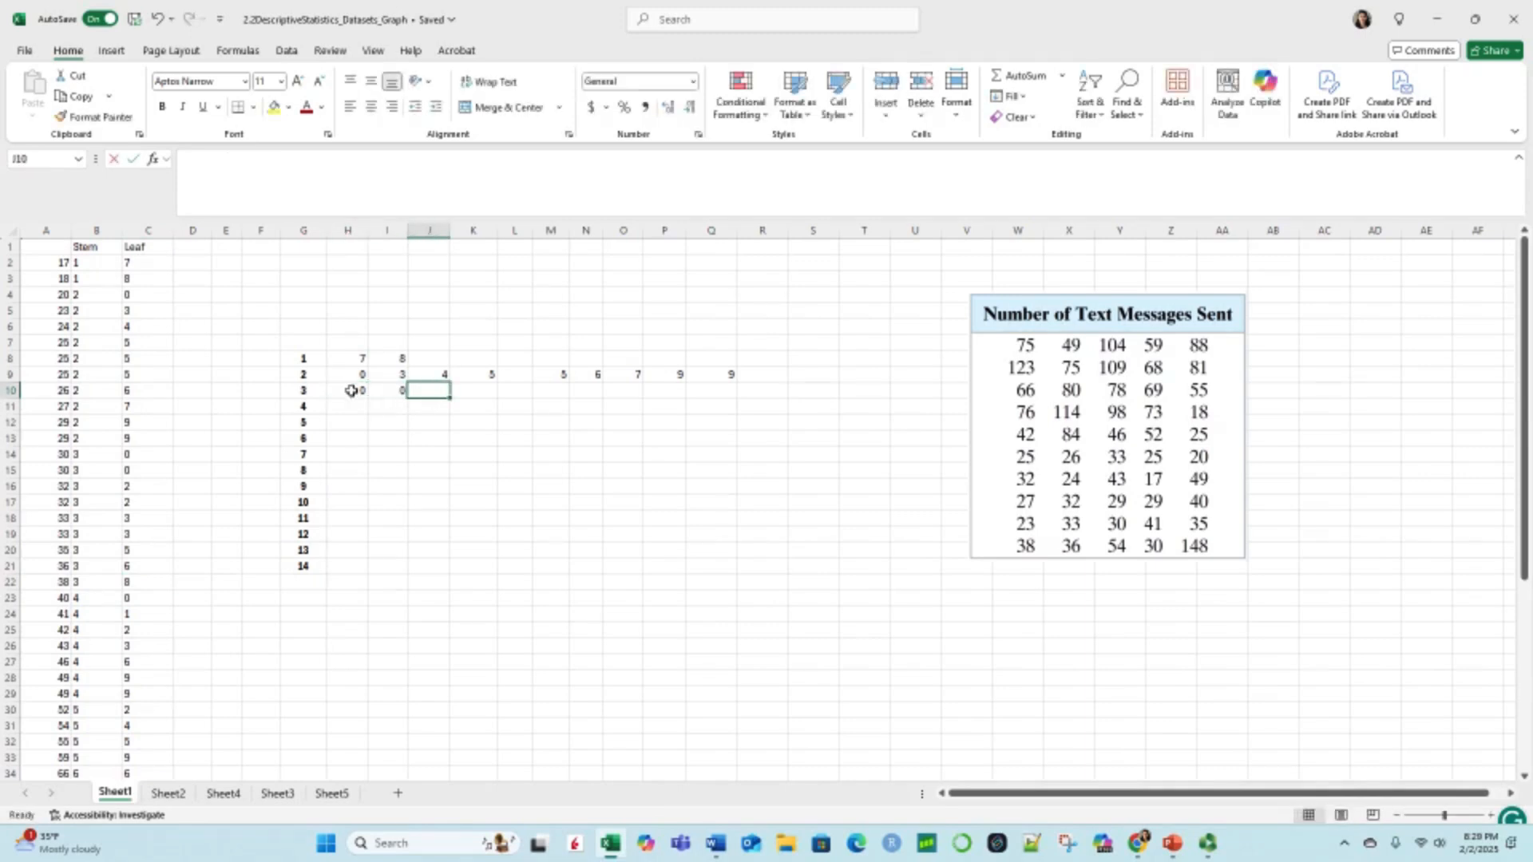
pyautogui.write('2')
pyautogui.press('Tab')
pyautogui.write('2')
pyautogui.press('Tab')
pyautogui.write('3')
pyautogui.press('Tab')
pyautogui.write('3')
pyautogui.press('Tab')
pyautogui.write('5')
pyautogui.press('Tab')
pyautogui.write('6')
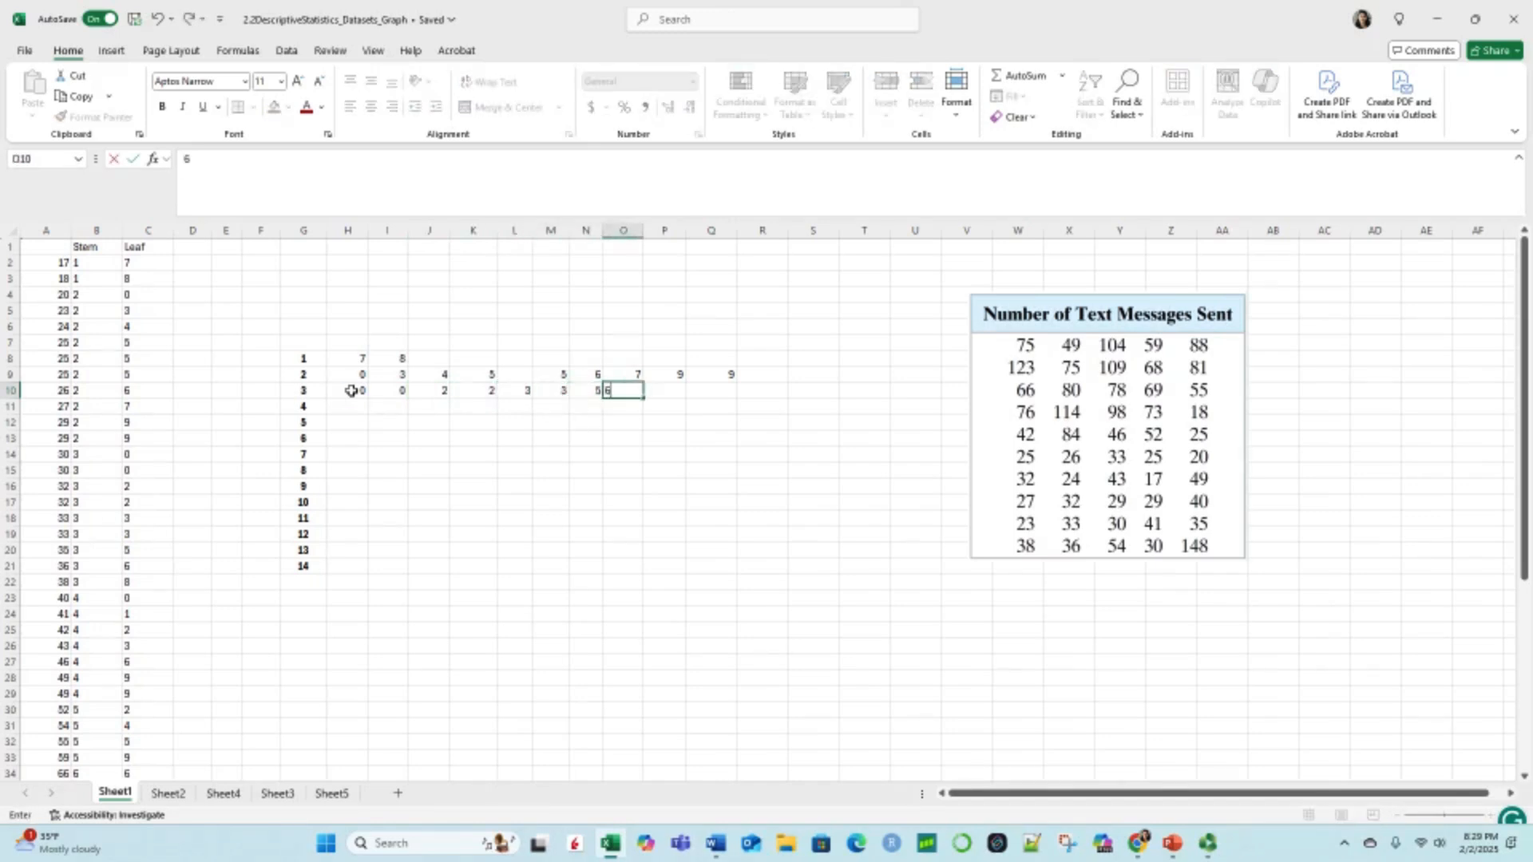
pyautogui.press('Tab')
pyautogui.write('8')
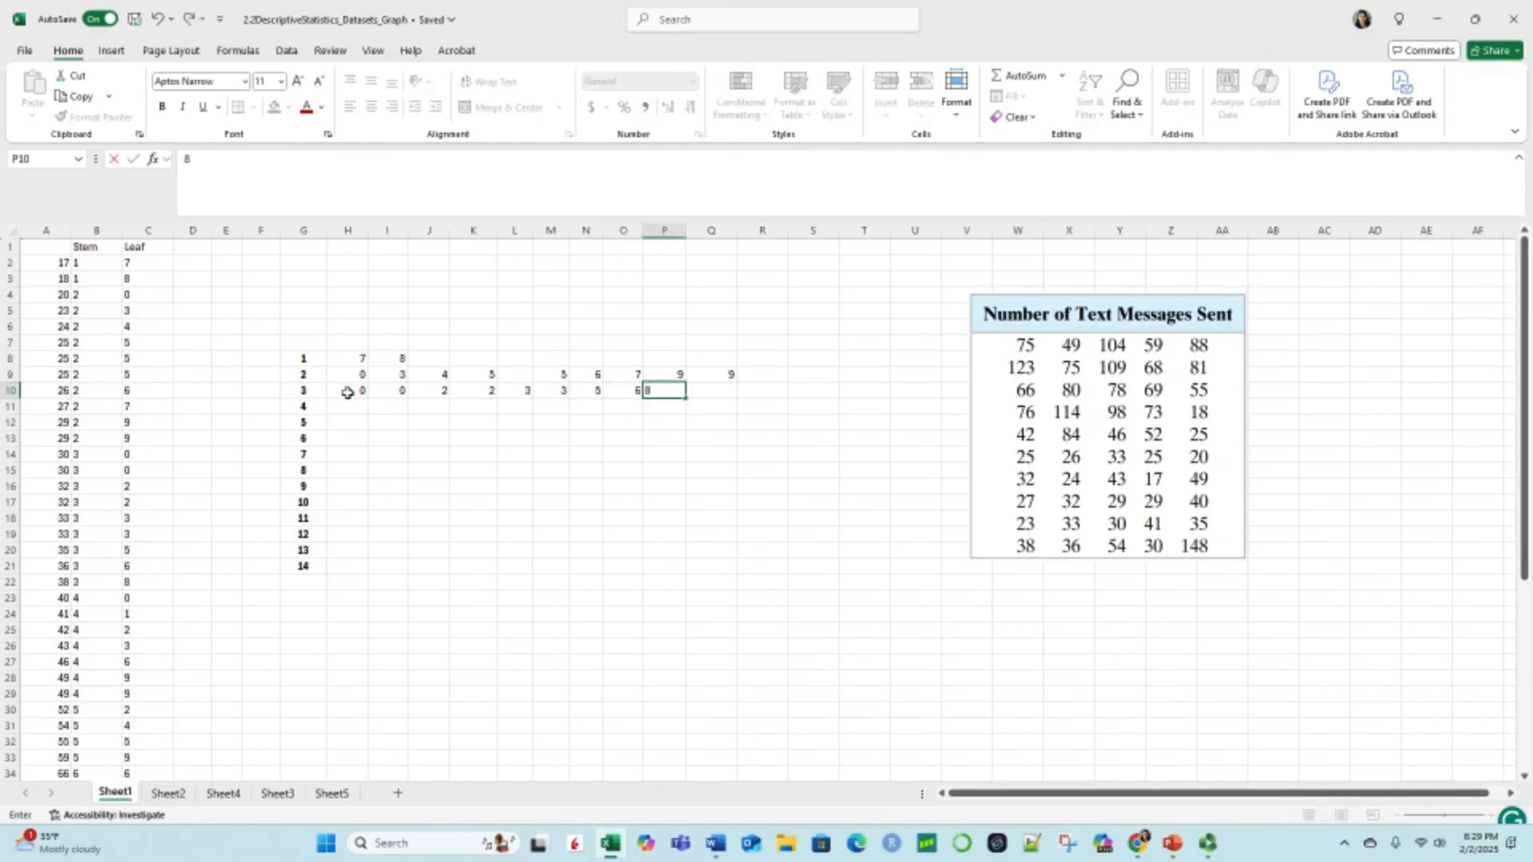
# Step: Enter the leaves 0, 1, 2, 3, 6, 9, 9 for stem 4 across H11 to N11
pyautogui.click(349, 406)
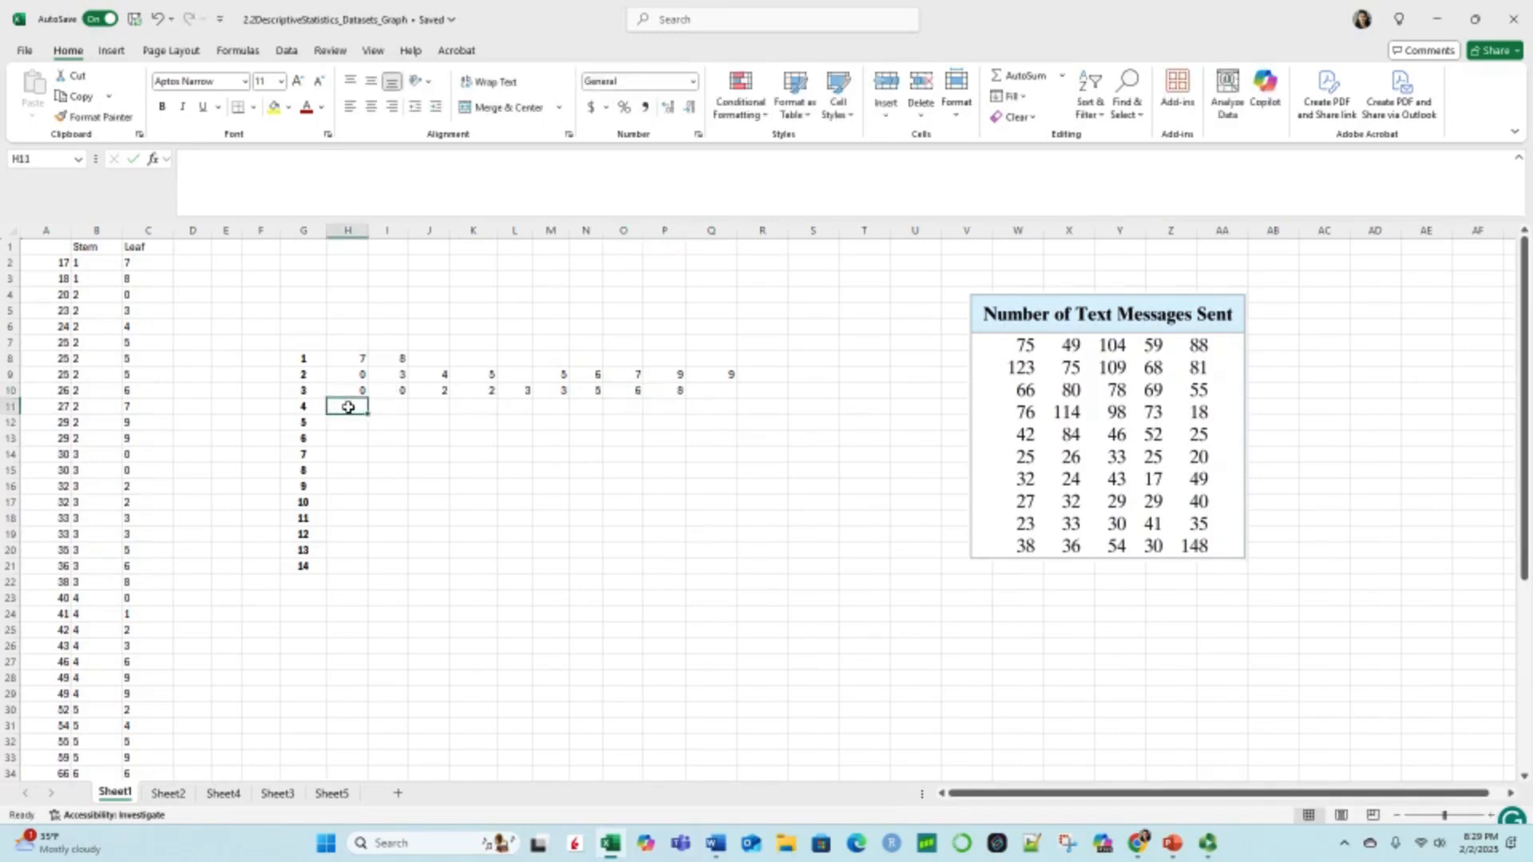
pyautogui.write('0')
pyautogui.press('Tab')
pyautogui.write('1')
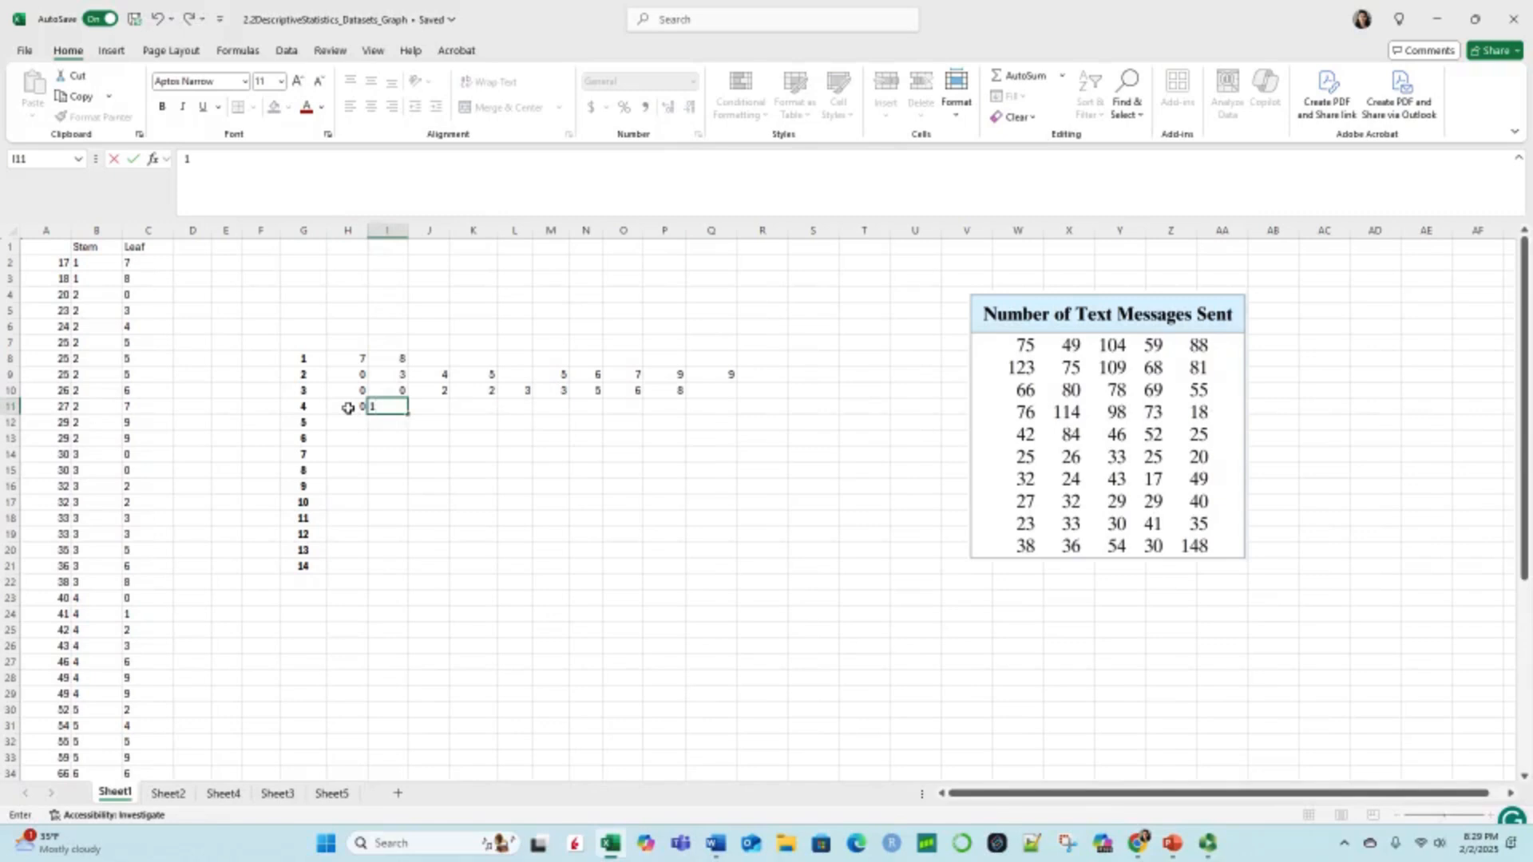
pyautogui.press('Tab')
pyautogui.write('2')
pyautogui.press('Tab')
pyautogui.write('3')
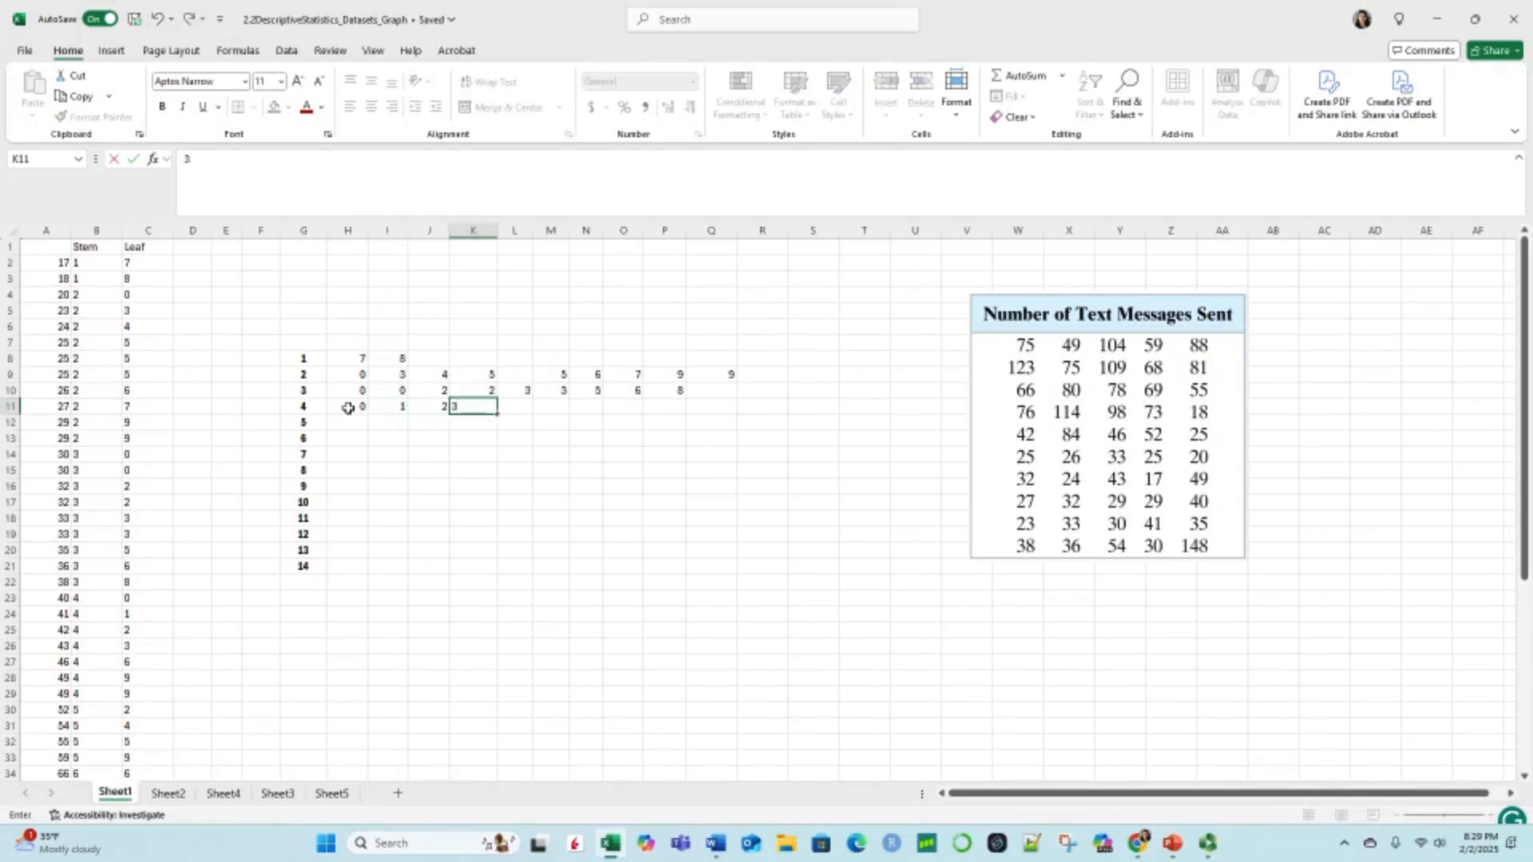
pyautogui.press('Tab')
pyautogui.write('6')
pyautogui.press('Tab')
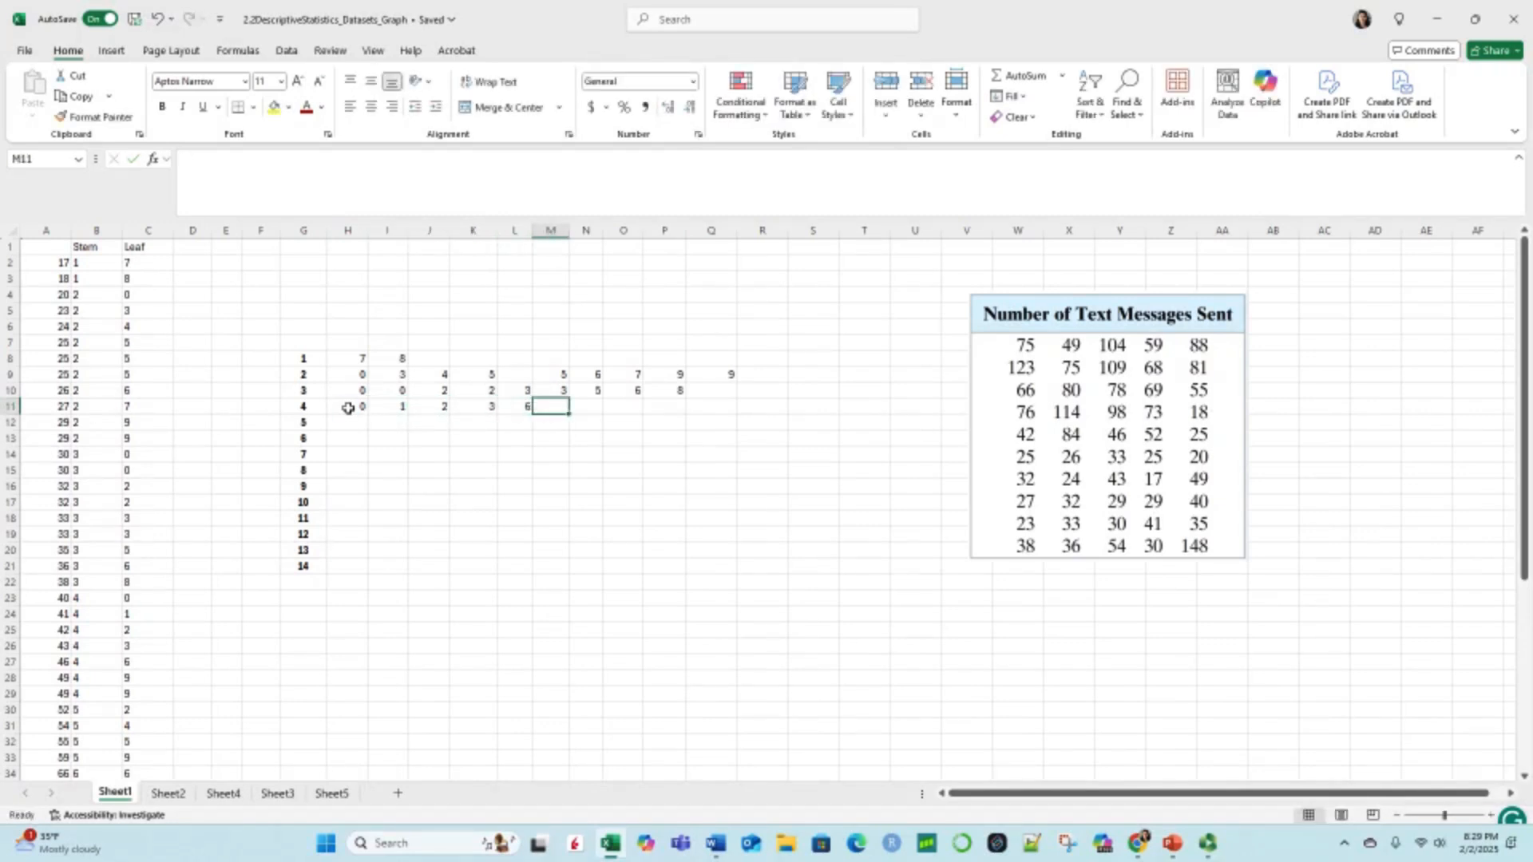
pyautogui.write('9')
pyautogui.press('Tab')
pyautogui.write('9')
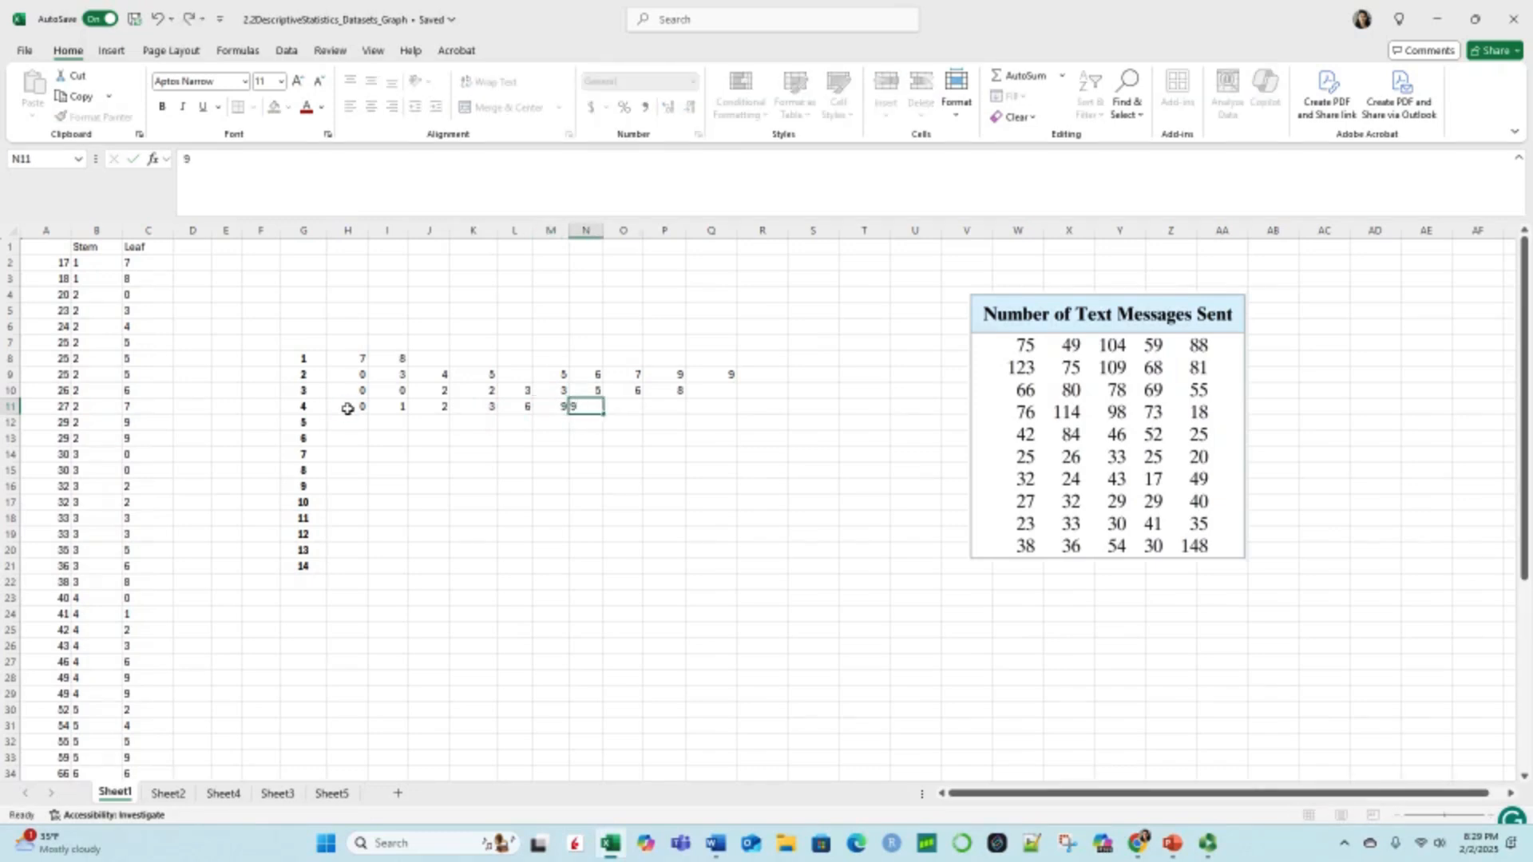
pyautogui.press('Tab')
# Step: Review the leaf column from C23 to C36, comparing the stem 4 leaves with row 11 and locating those of stems 5 and 6
pyautogui.click(358, 423)
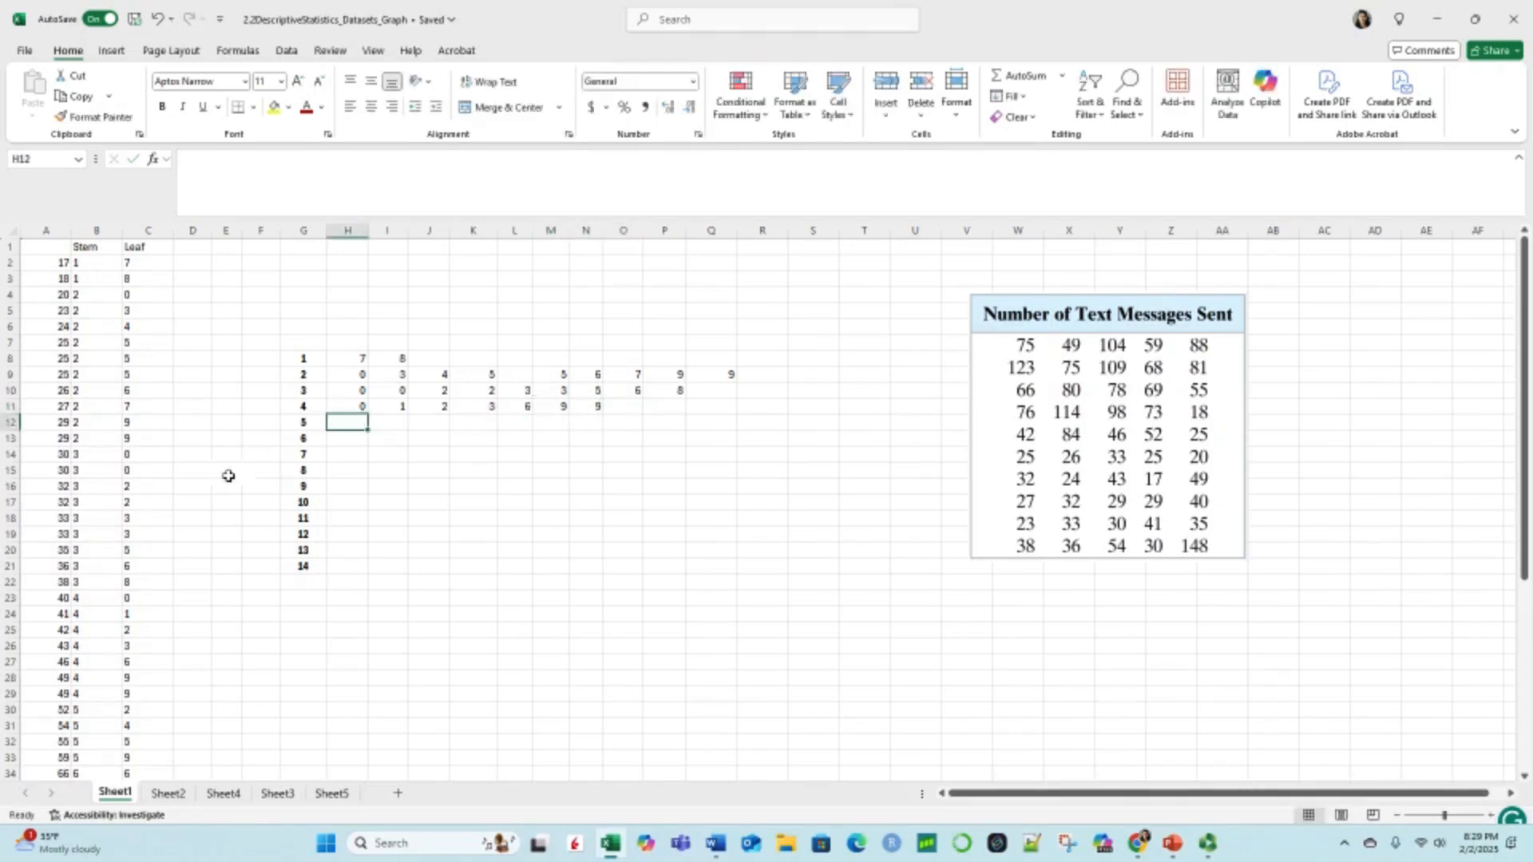
pyautogui.scroll(-1, 142, 519)
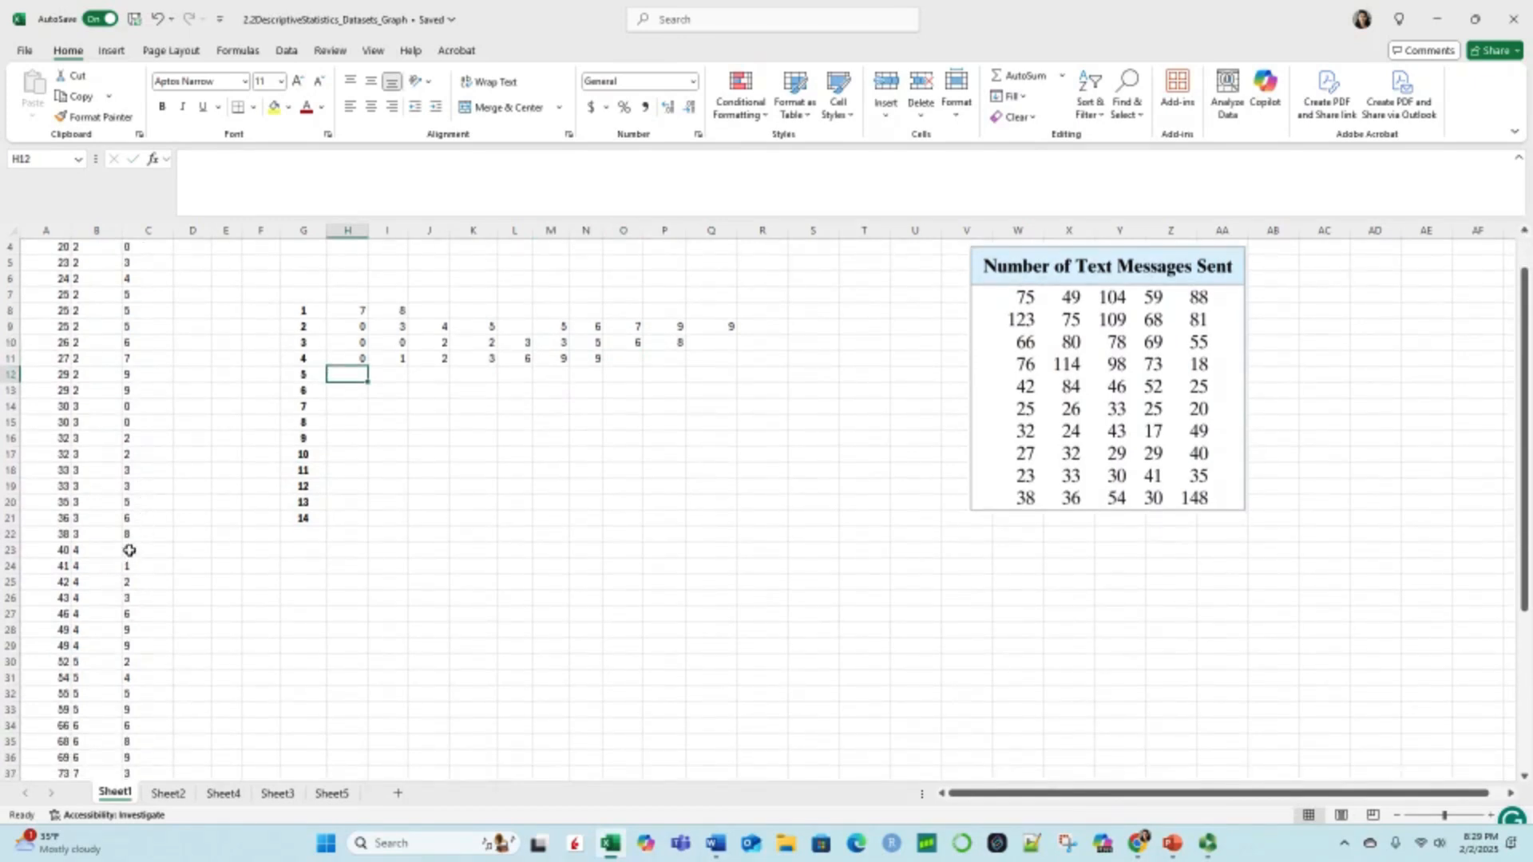
pyautogui.click(129, 551)
pyautogui.click(136, 645)
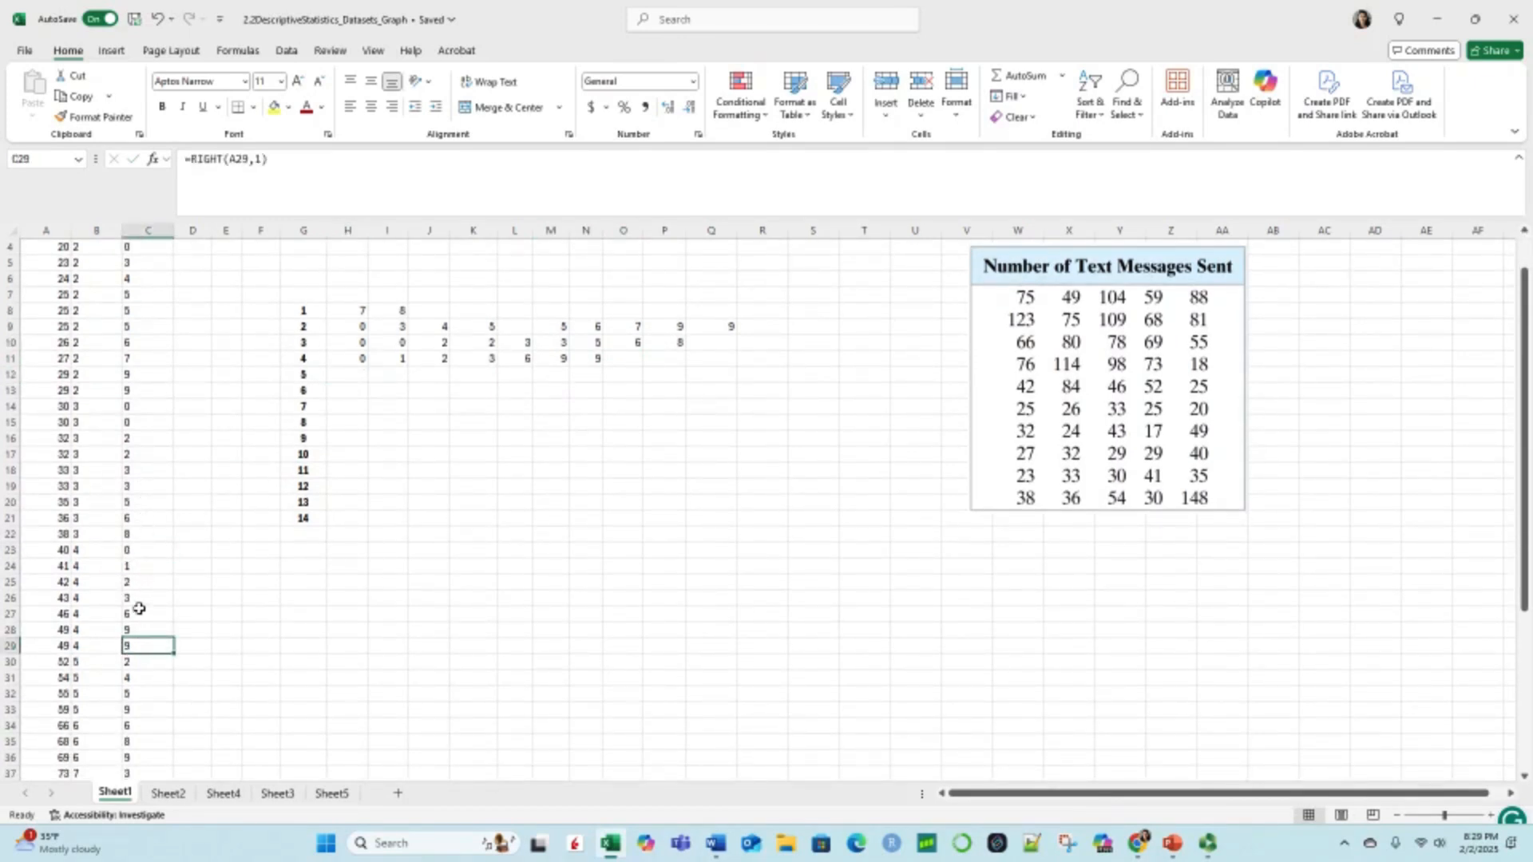
pyautogui.click(346, 372)
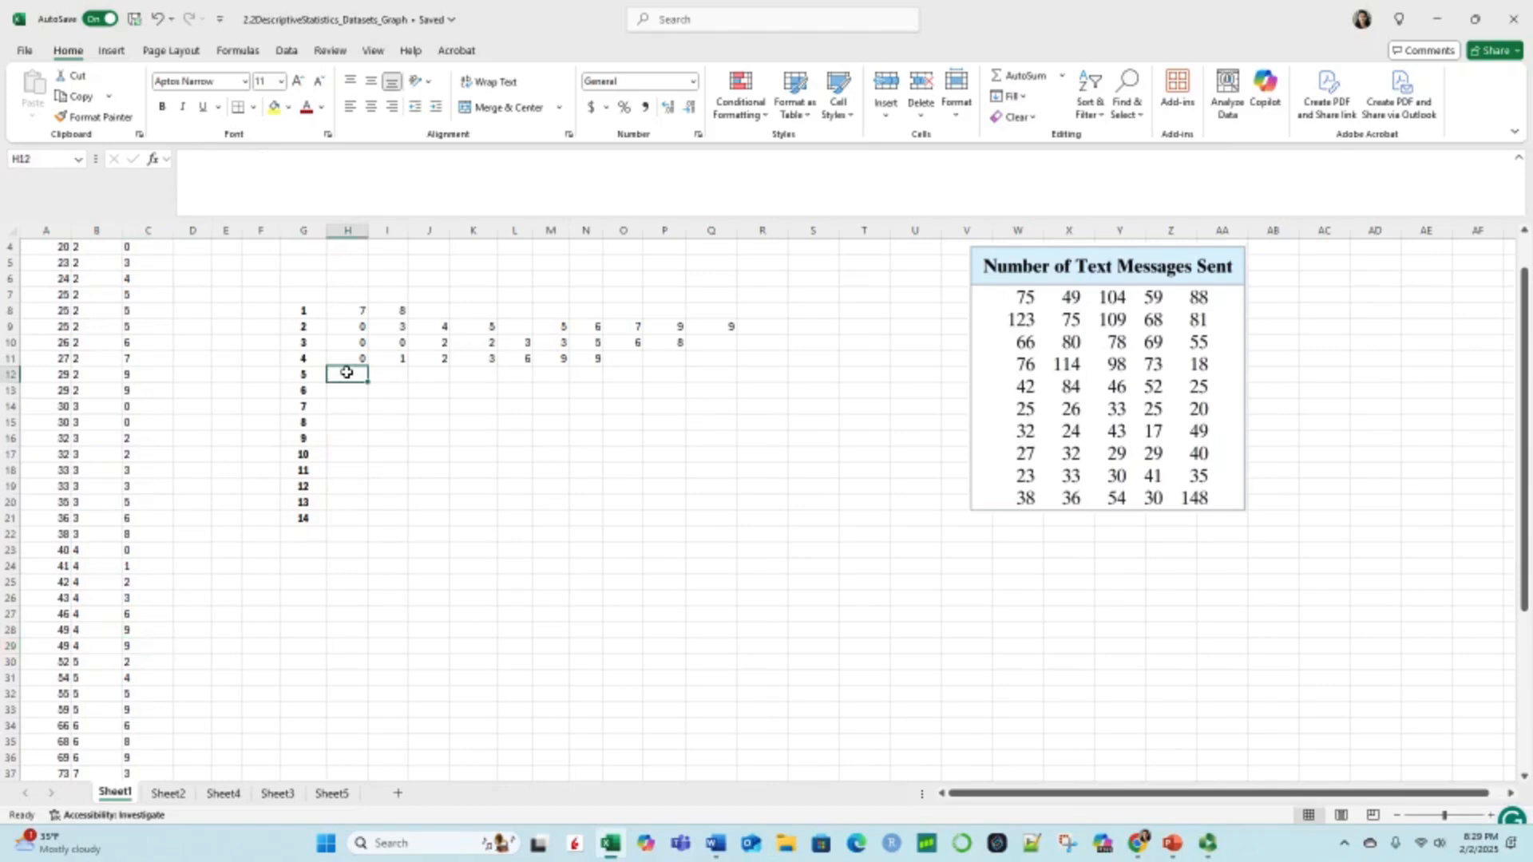
pyautogui.click(357, 359)
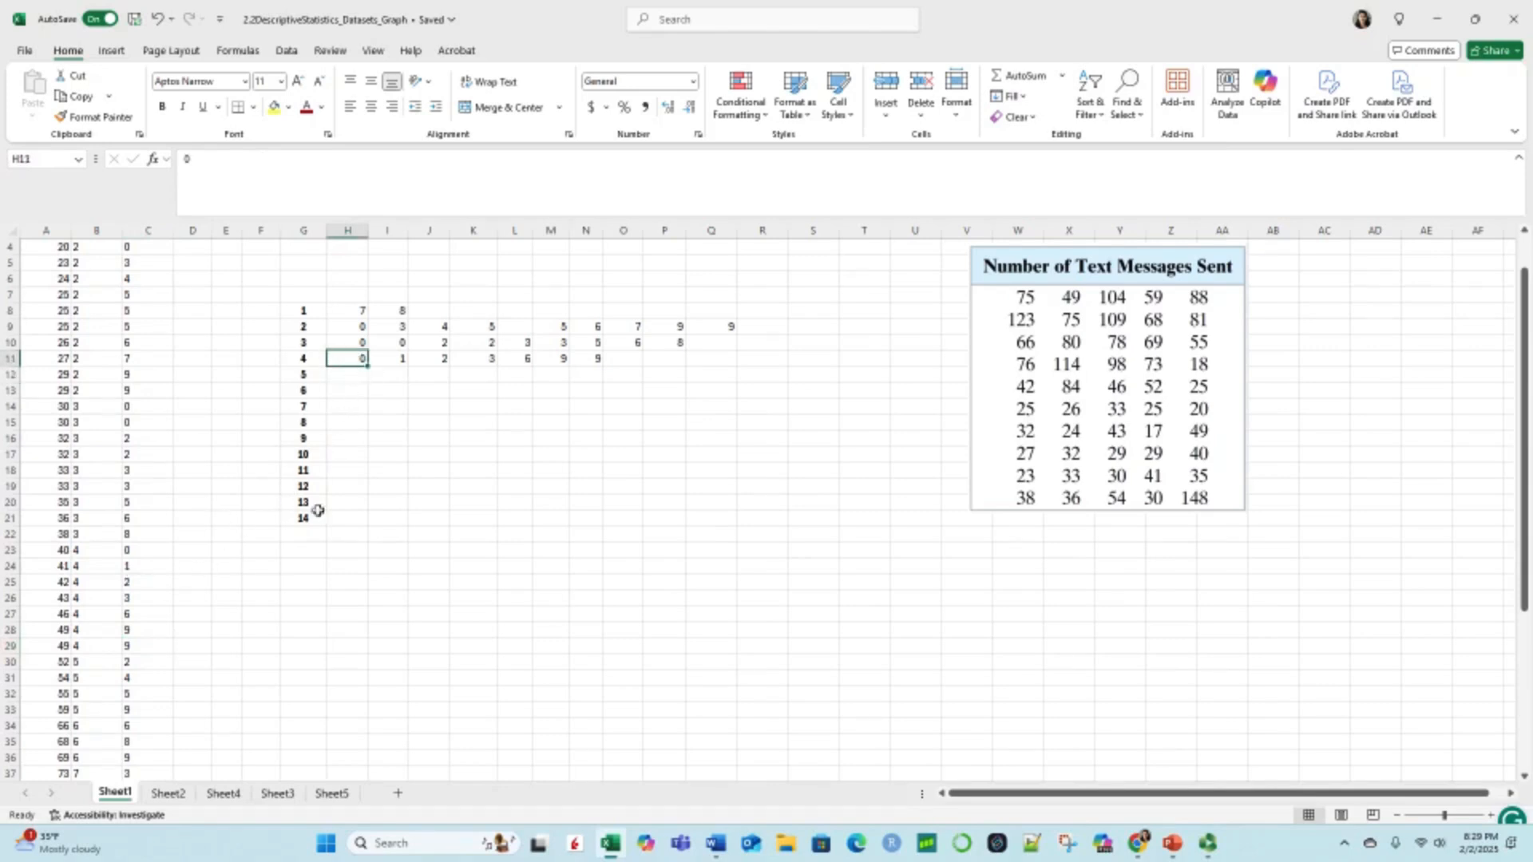
pyautogui.scroll(-1, 188, 582)
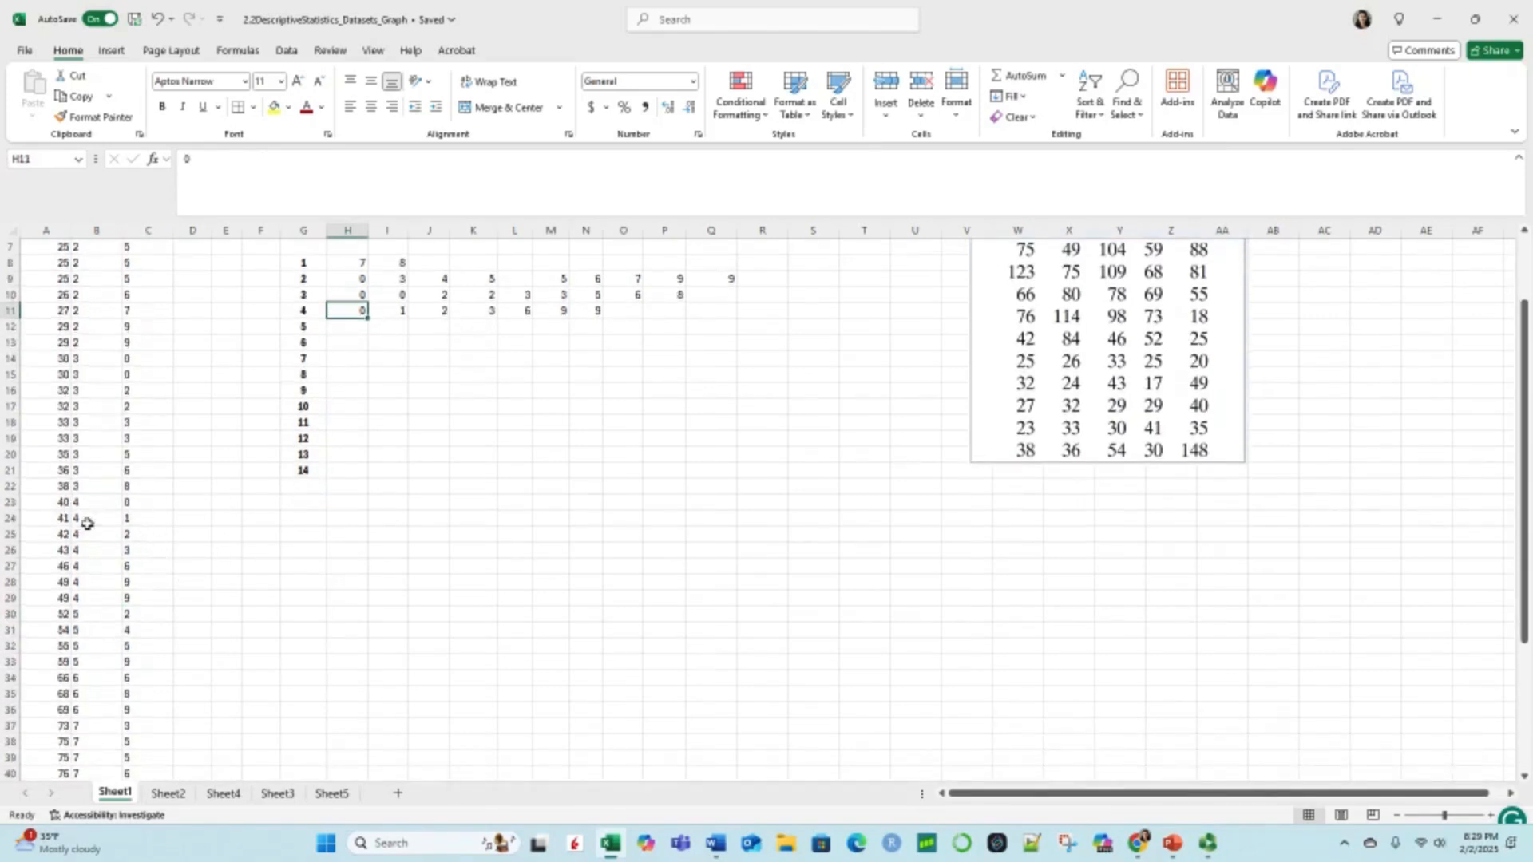
pyautogui.scroll(-1, 126, 619)
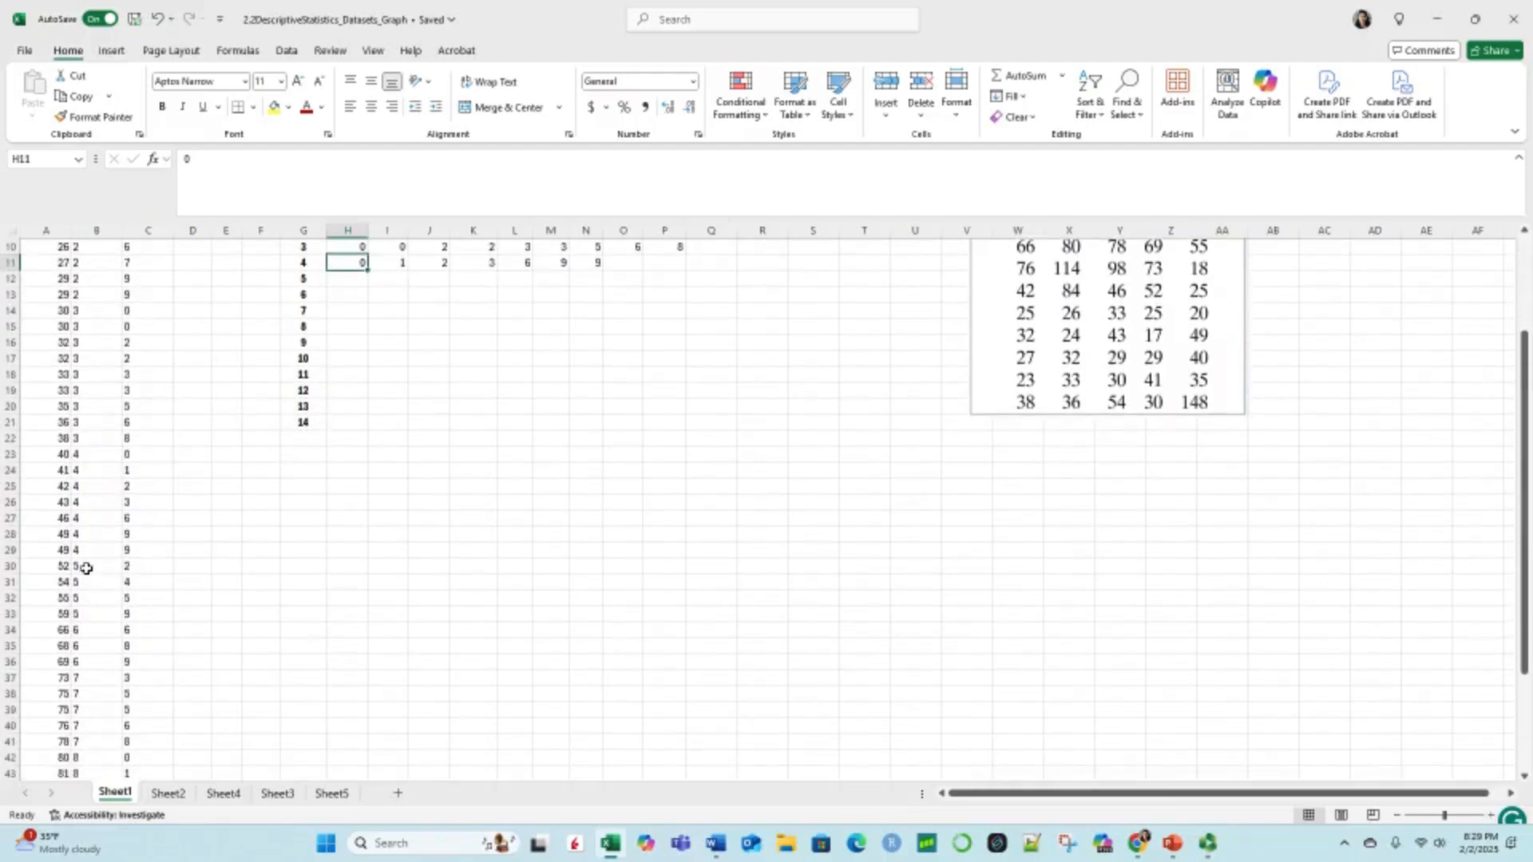
pyautogui.click(129, 566)
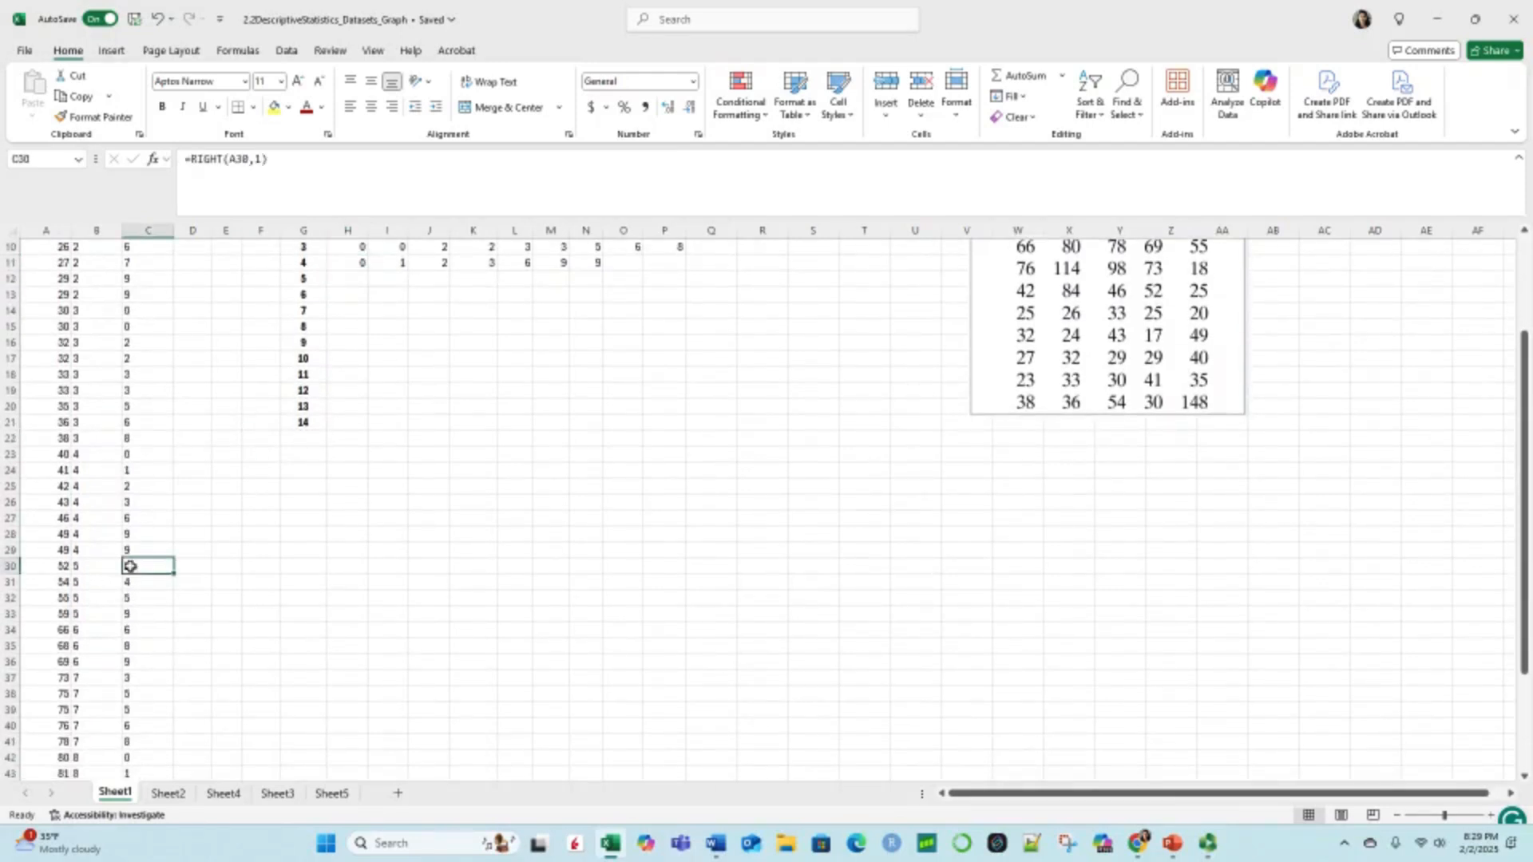
pyautogui.click(131, 662)
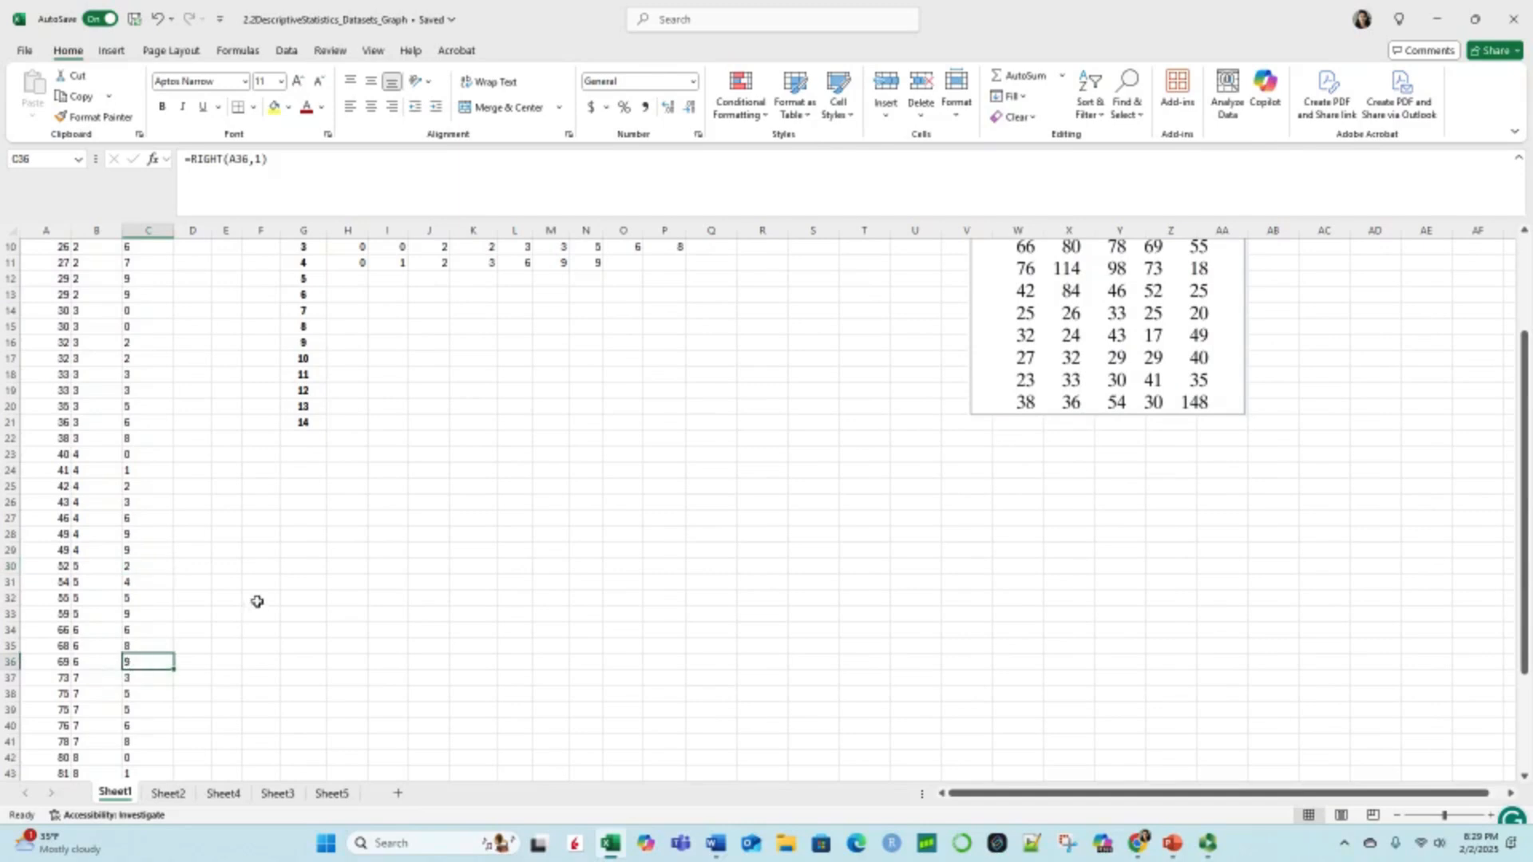
# Step: Enter the leaves 2, 4, 5, 9 for stem 5 across H12 to K12
pyautogui.scroll(2, 259, 611)
pyautogui.doubleClick(356, 375)
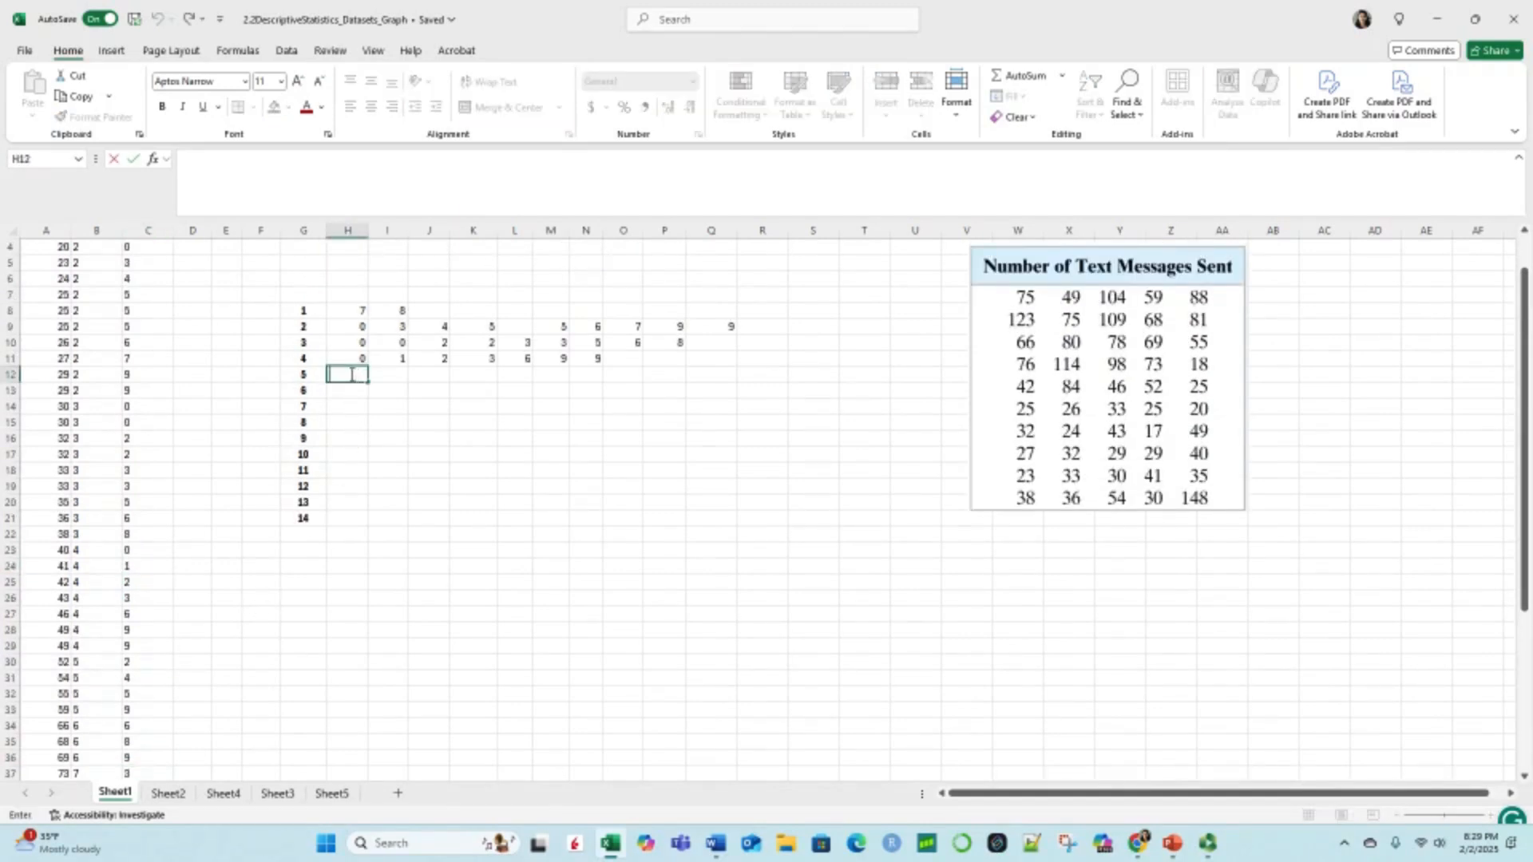
pyautogui.write('2')
pyautogui.click(379, 376)
pyautogui.write('4')
pyautogui.click(439, 376)
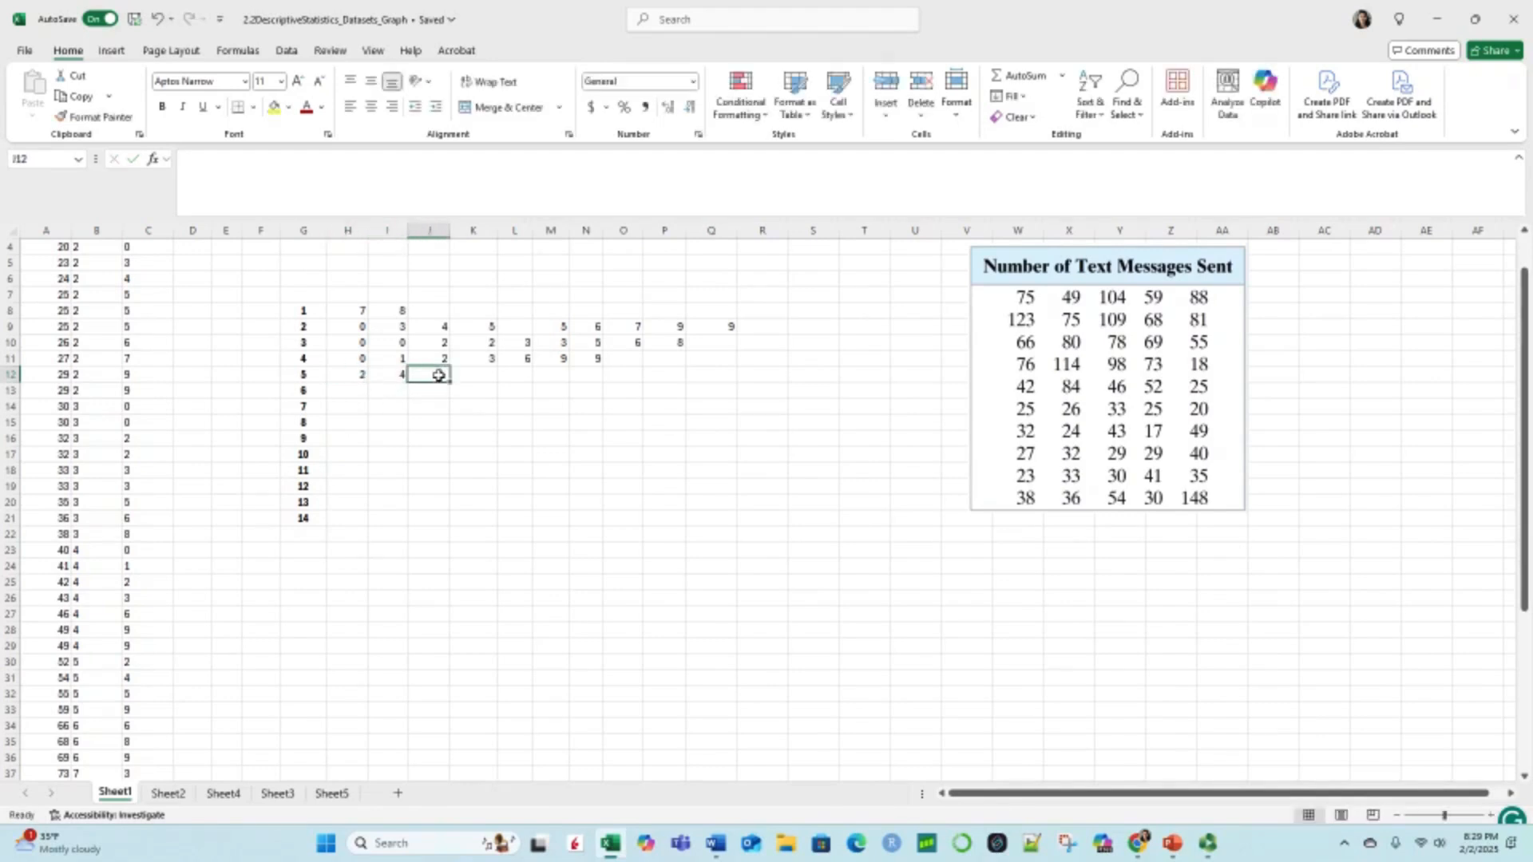
pyautogui.write('5')
pyautogui.click(475, 374)
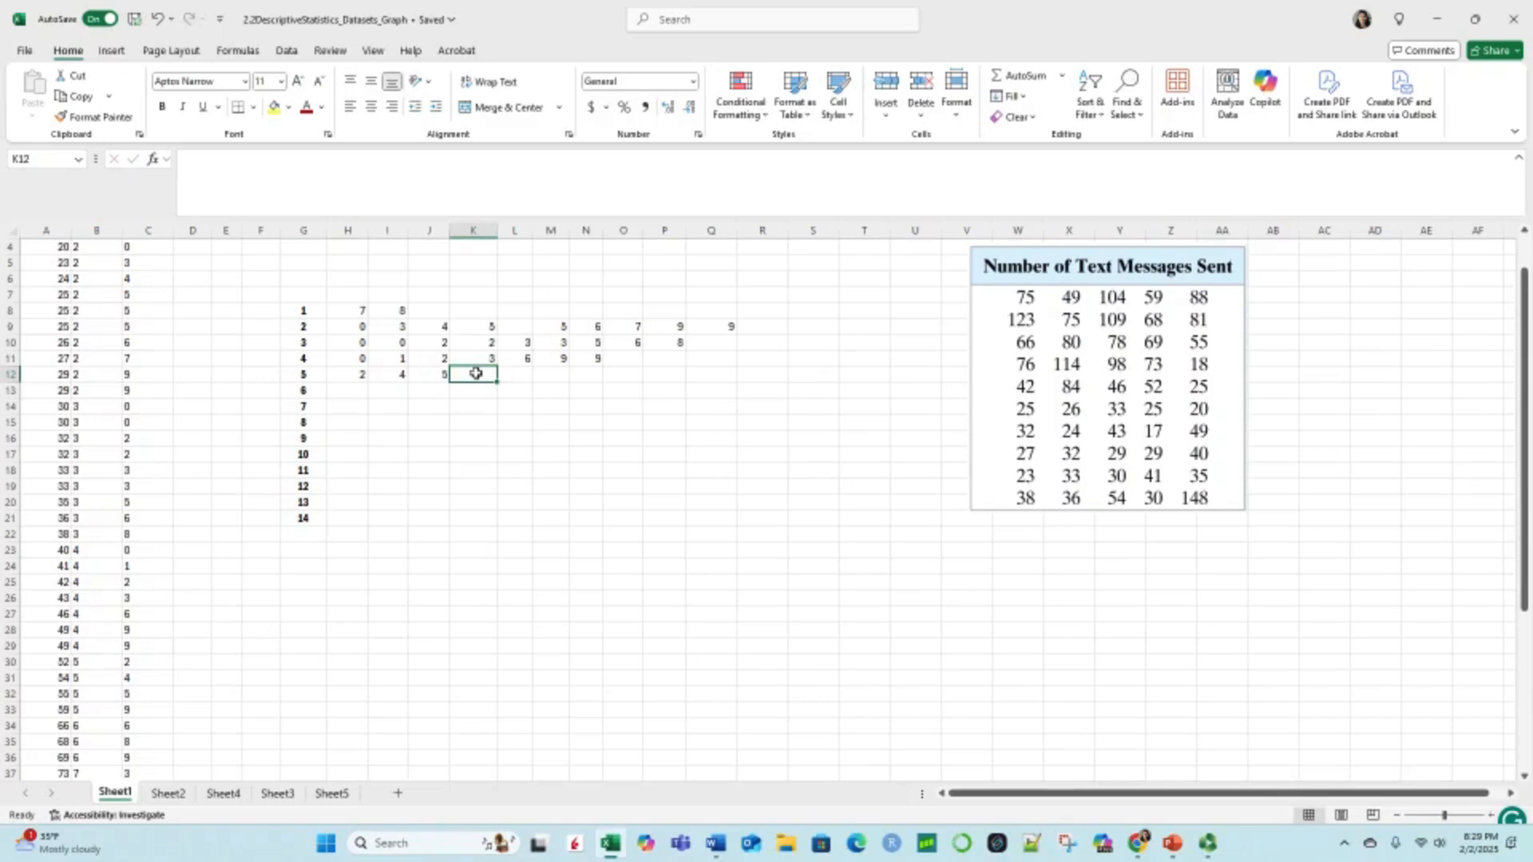
pyautogui.write('9')
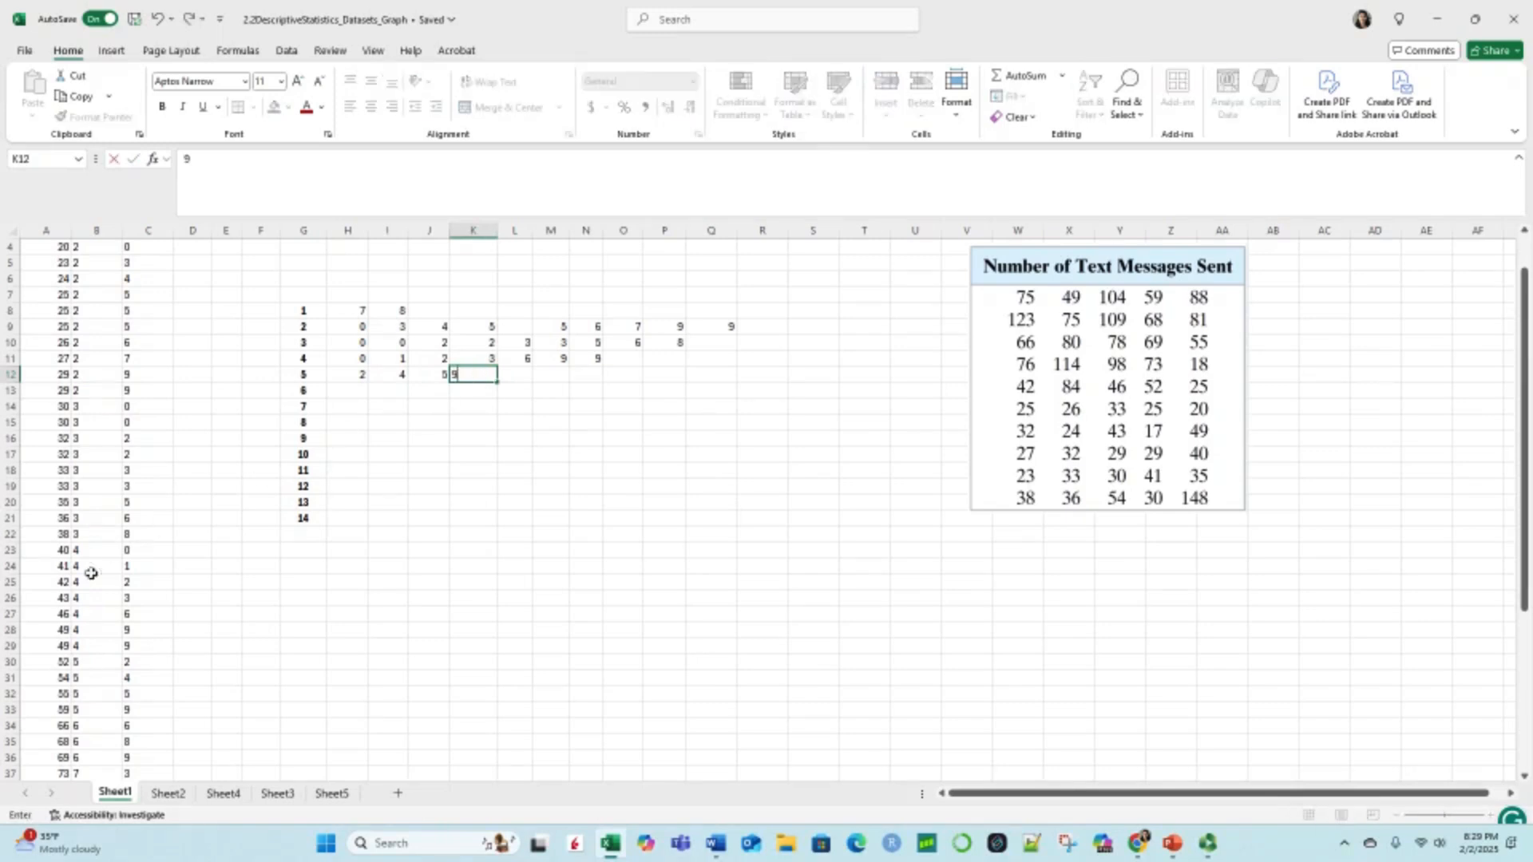
# Step: Read the stem 6 leaves in C34 to C36 and enter 6, 8, 9 across H13 to J13
pyautogui.scroll(-3, 116, 550)
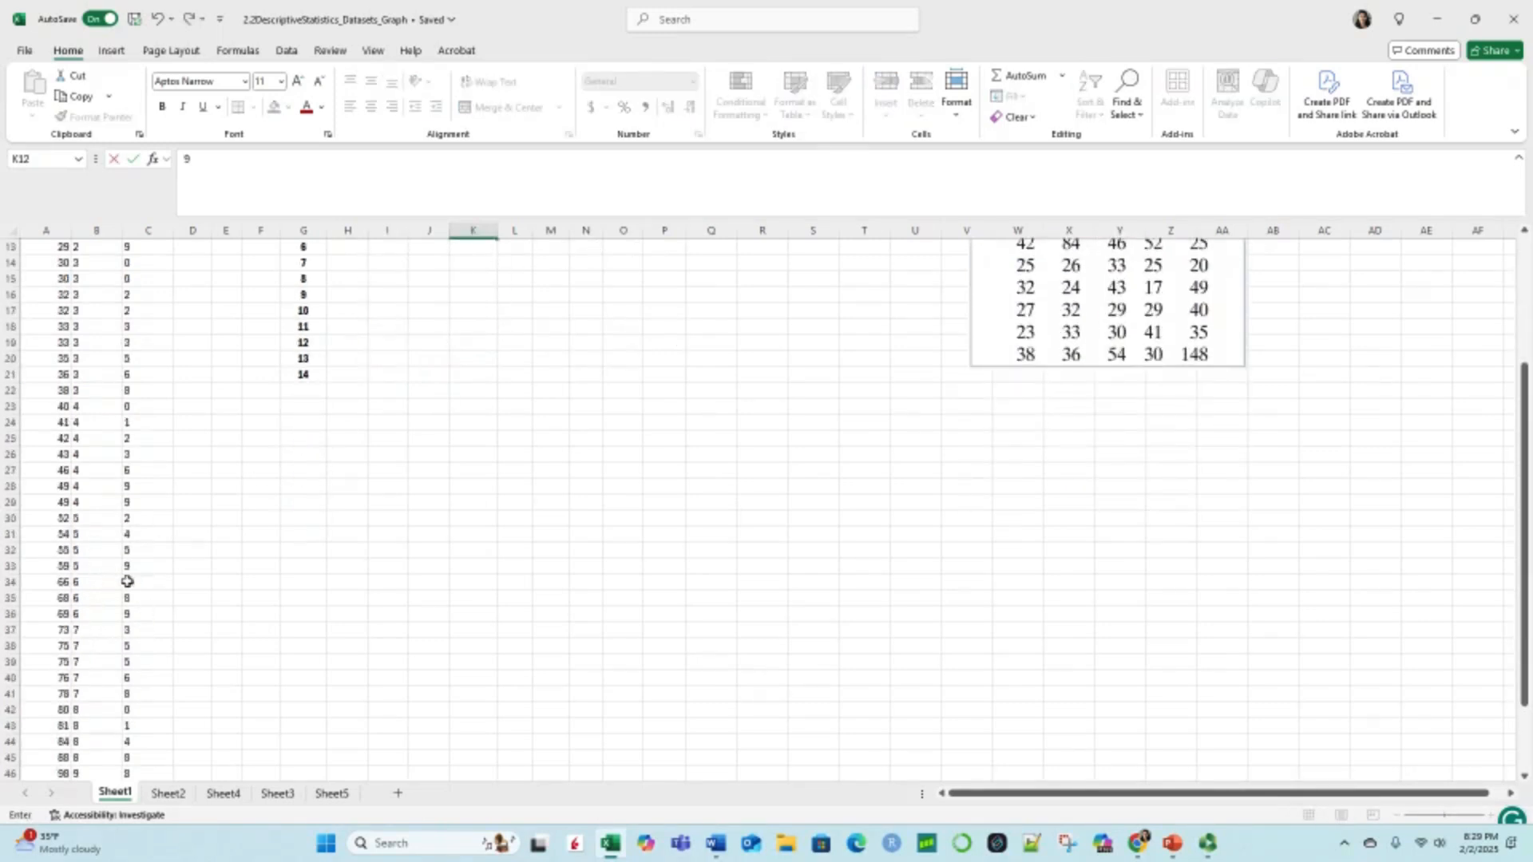
pyautogui.click(127, 581)
pyautogui.click(127, 597)
pyautogui.click(127, 613)
pyautogui.scroll(2, 376, 522)
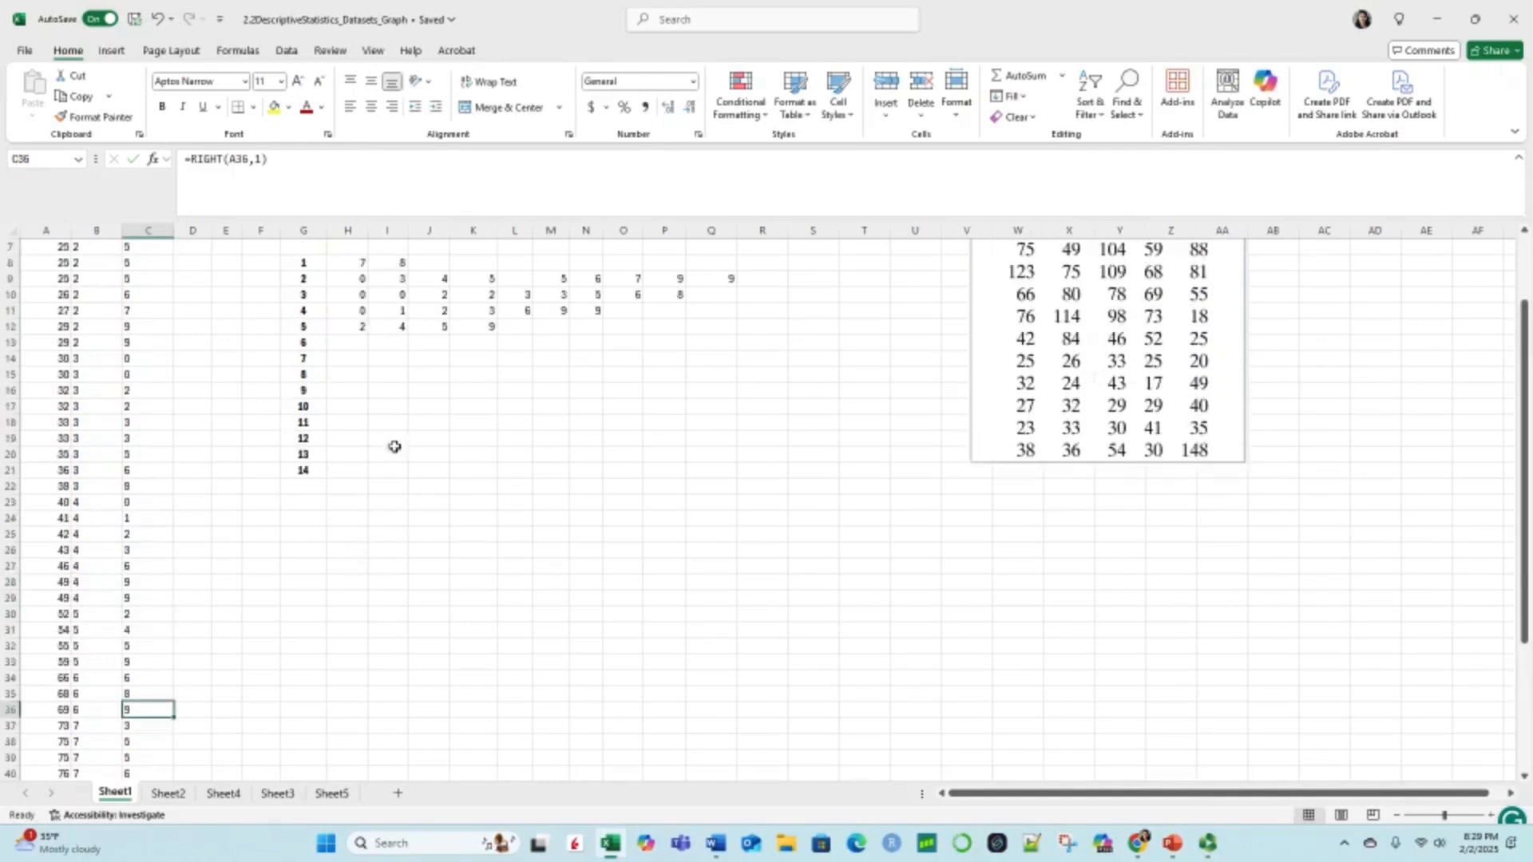
pyautogui.click(352, 343)
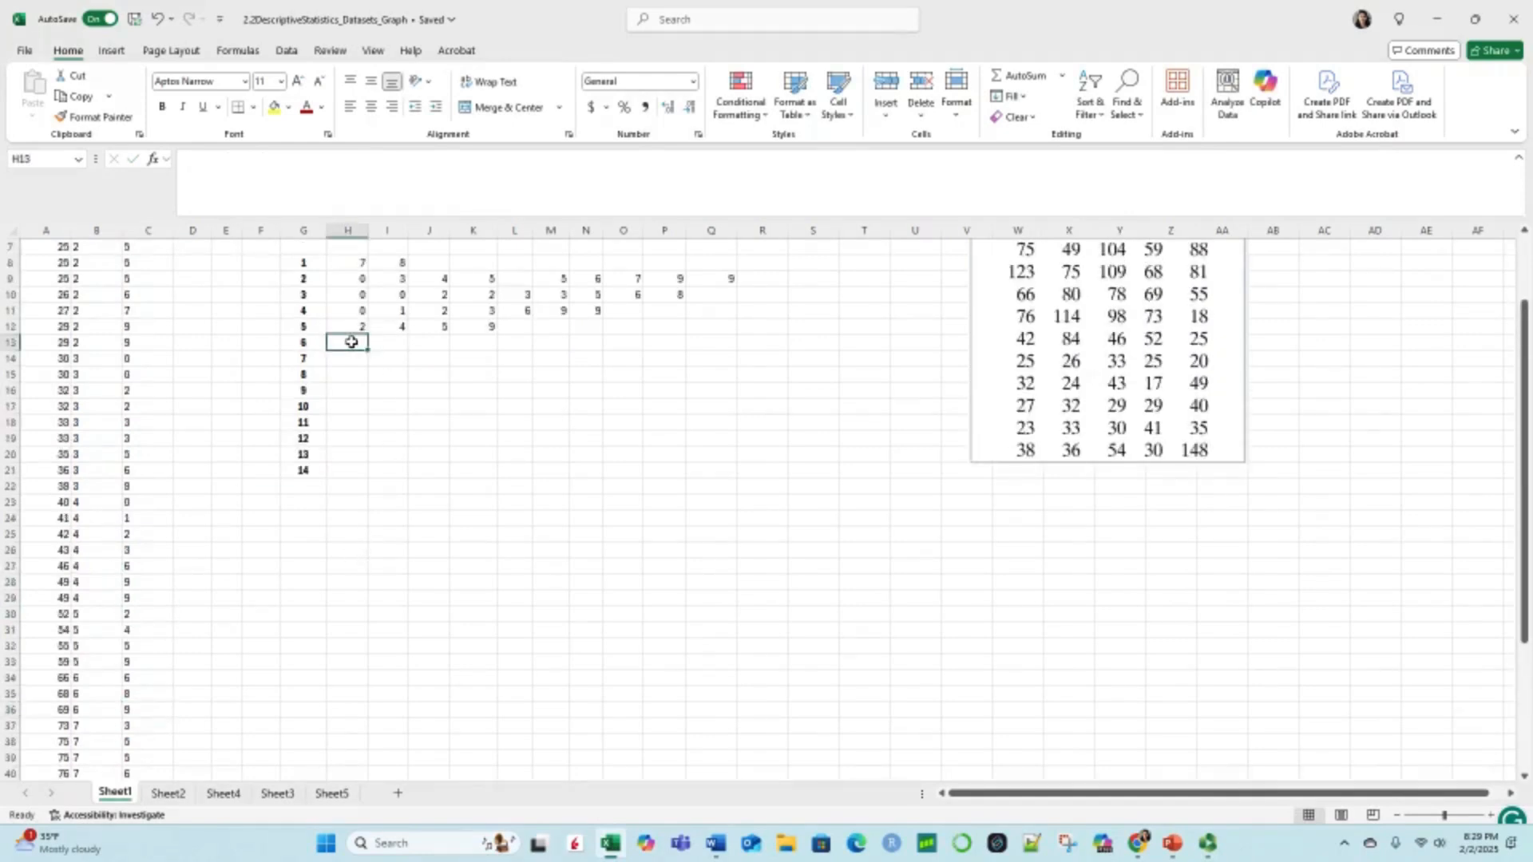
pyautogui.write('6')
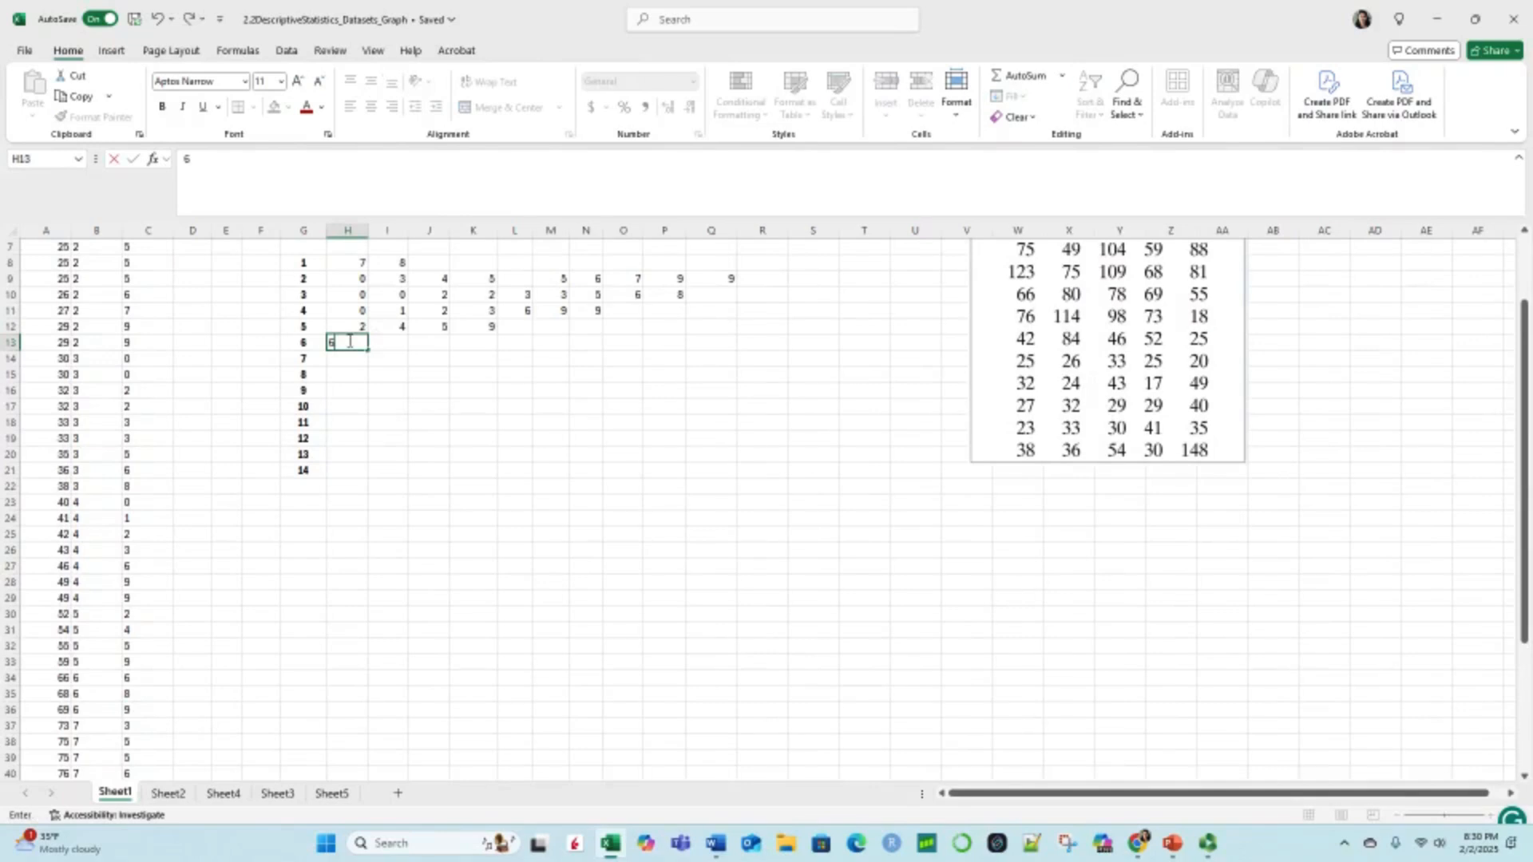
pyautogui.press('Tab')
pyautogui.write('8')
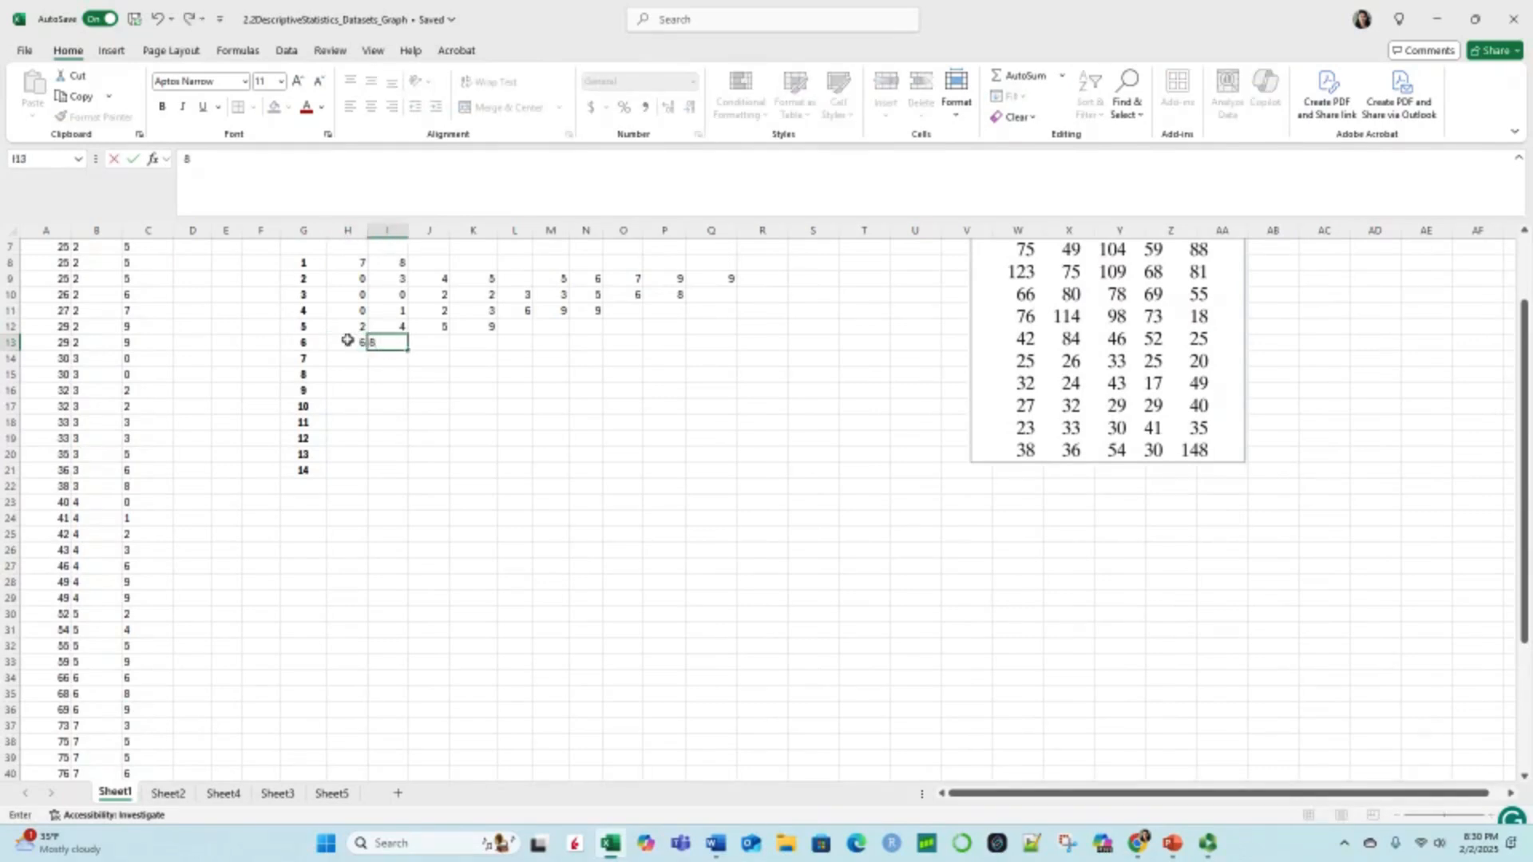
pyautogui.press('Tab')
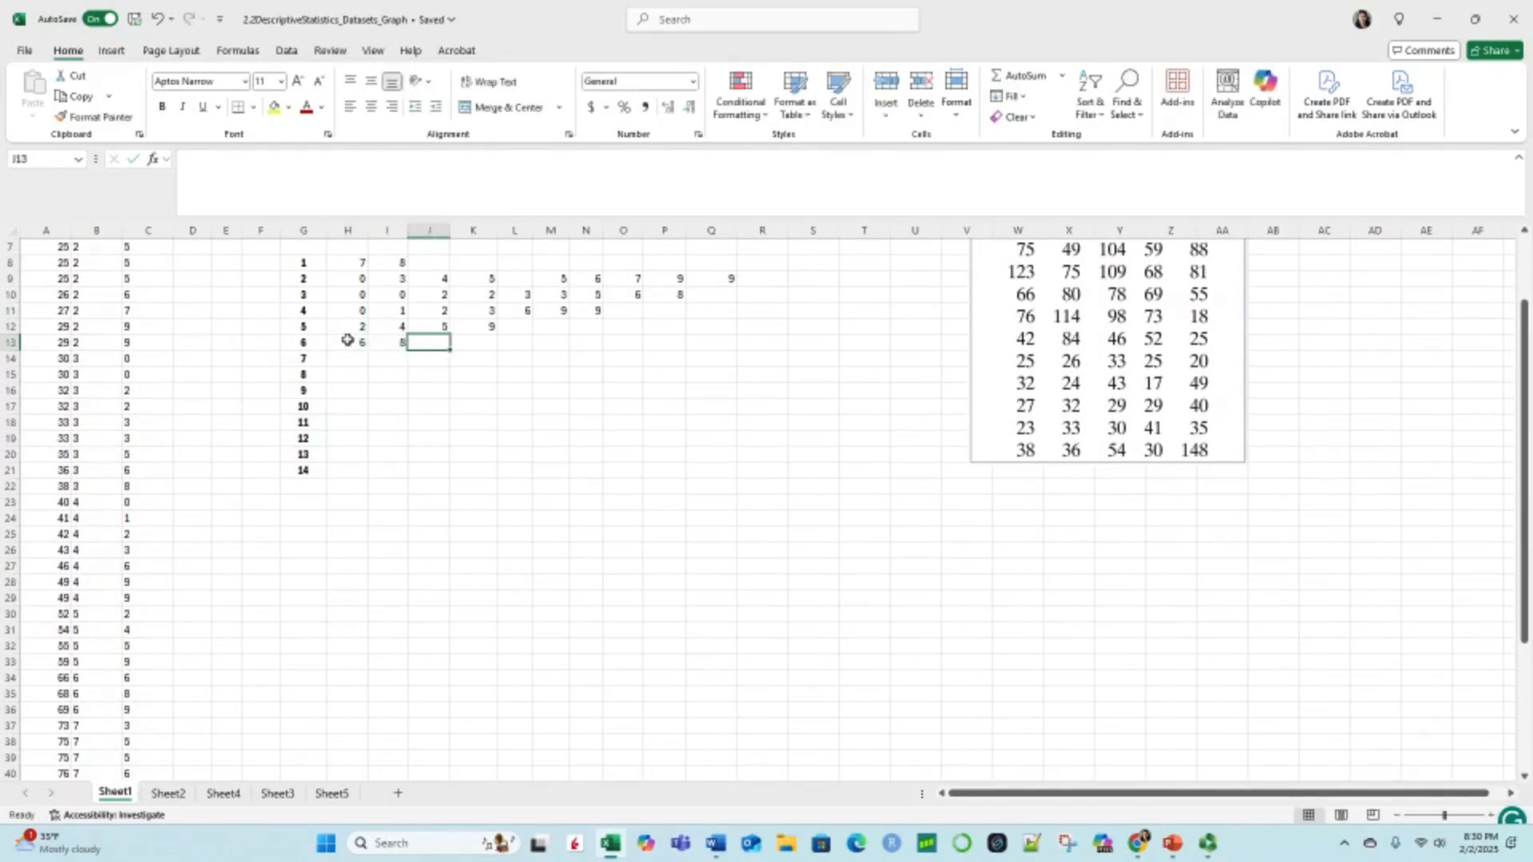
pyautogui.write('9')
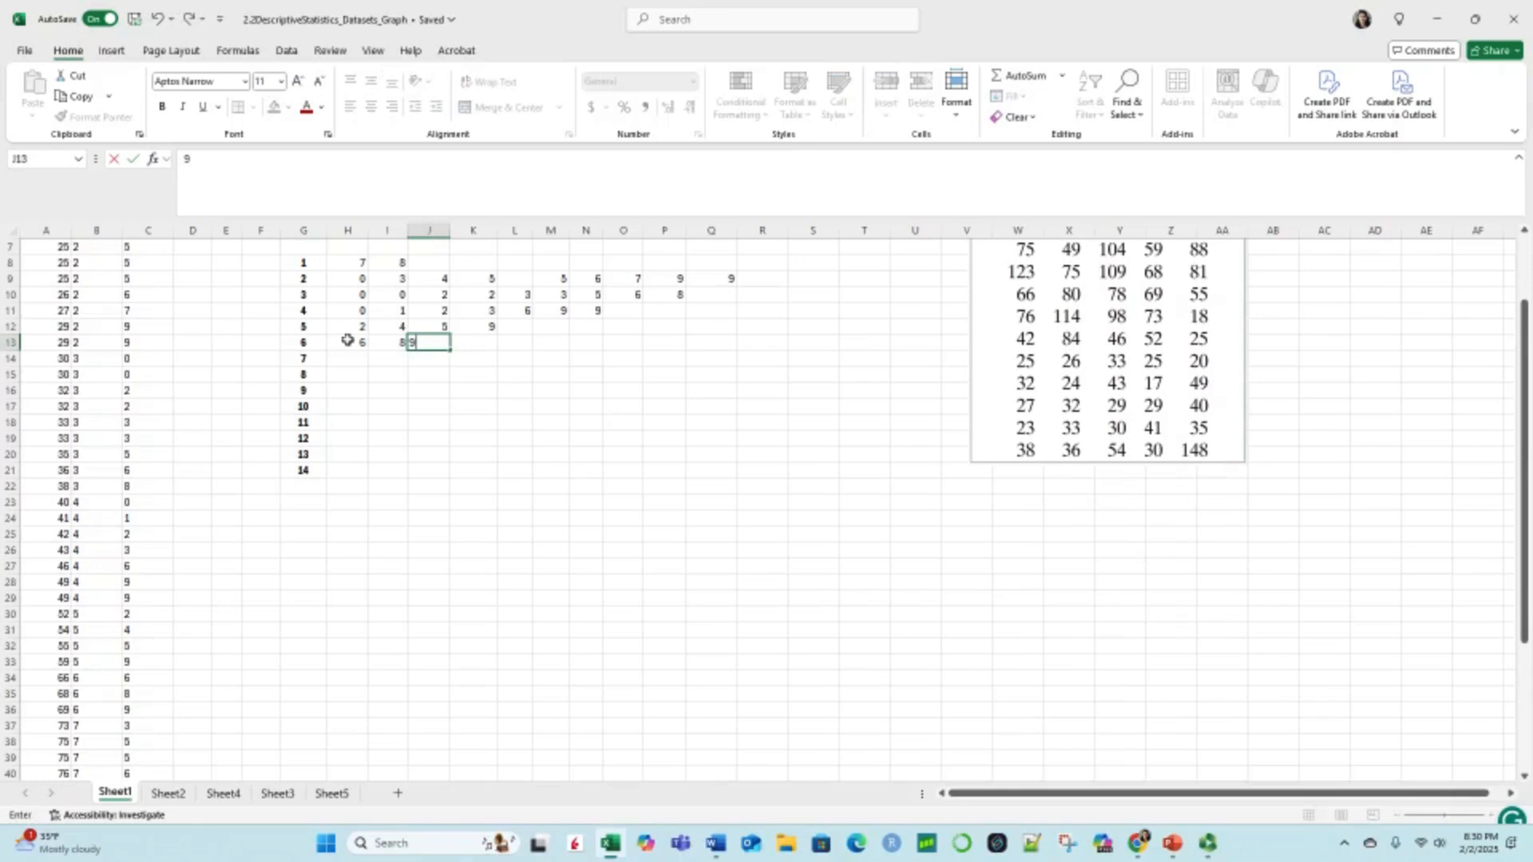
pyautogui.press('Tab')
pyautogui.write('1')
pyautogui.press('Tab')
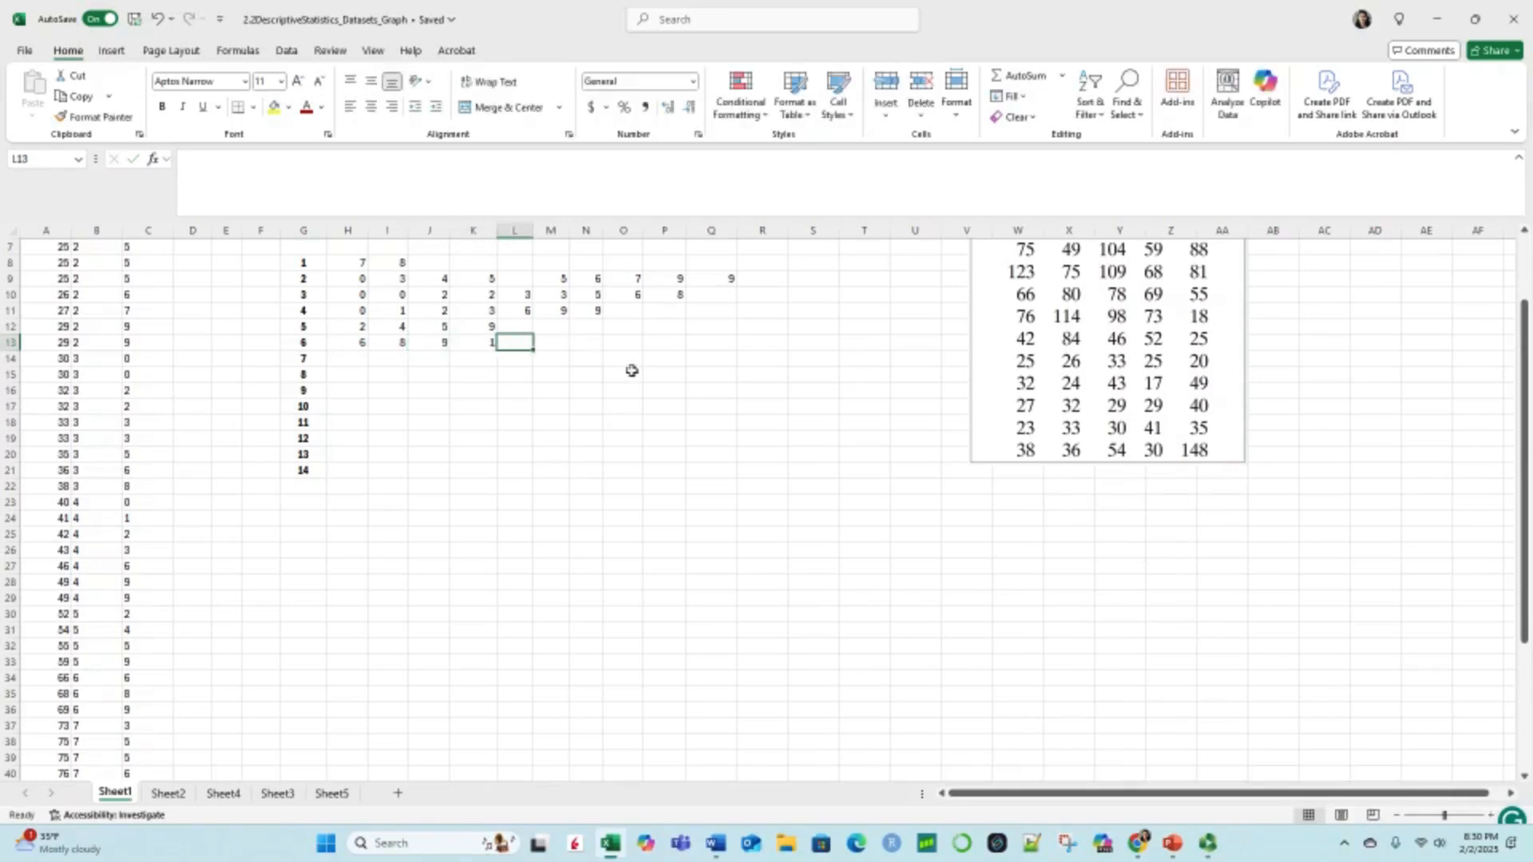
pyautogui.click(480, 346)
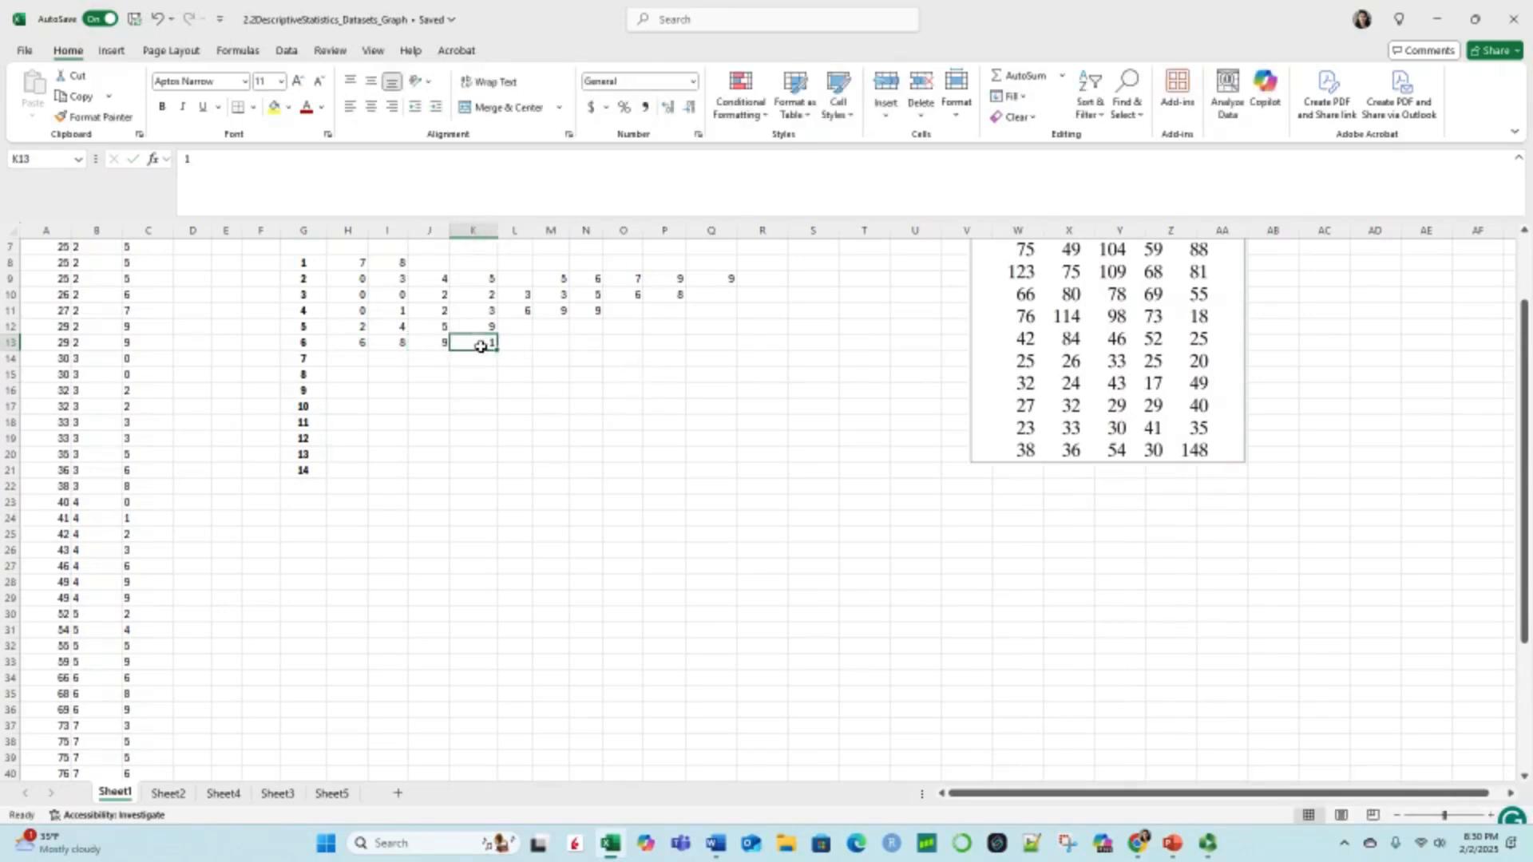
pyautogui.press('Delete')
# Step: Enter the leaves 3, 5, 5, 6, 8 for stem 7 across H14 to L14
pyautogui.click(343, 361)
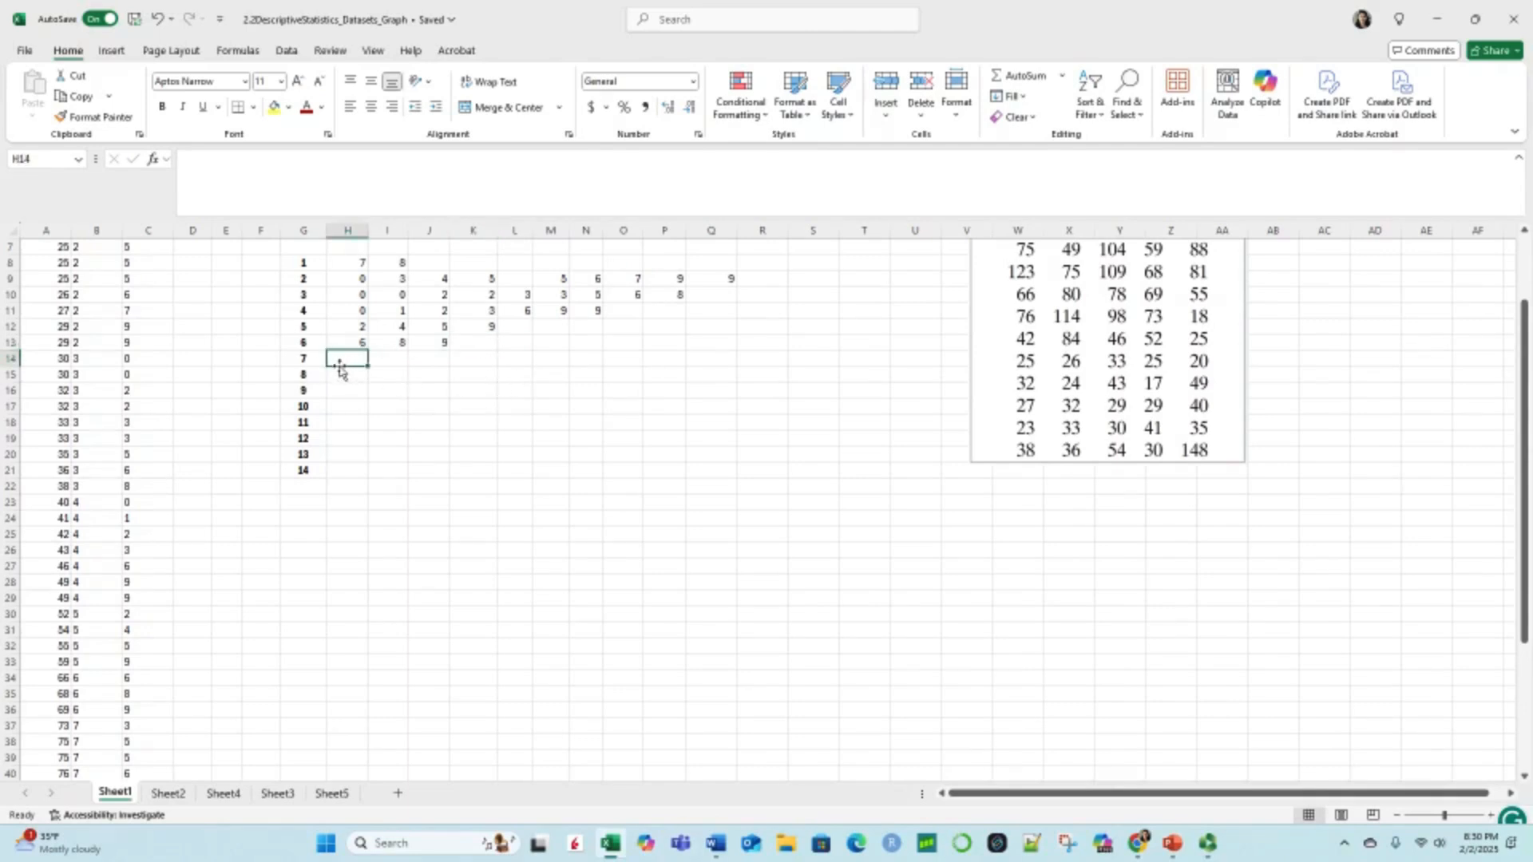
pyautogui.write('3')
pyautogui.press('Tab')
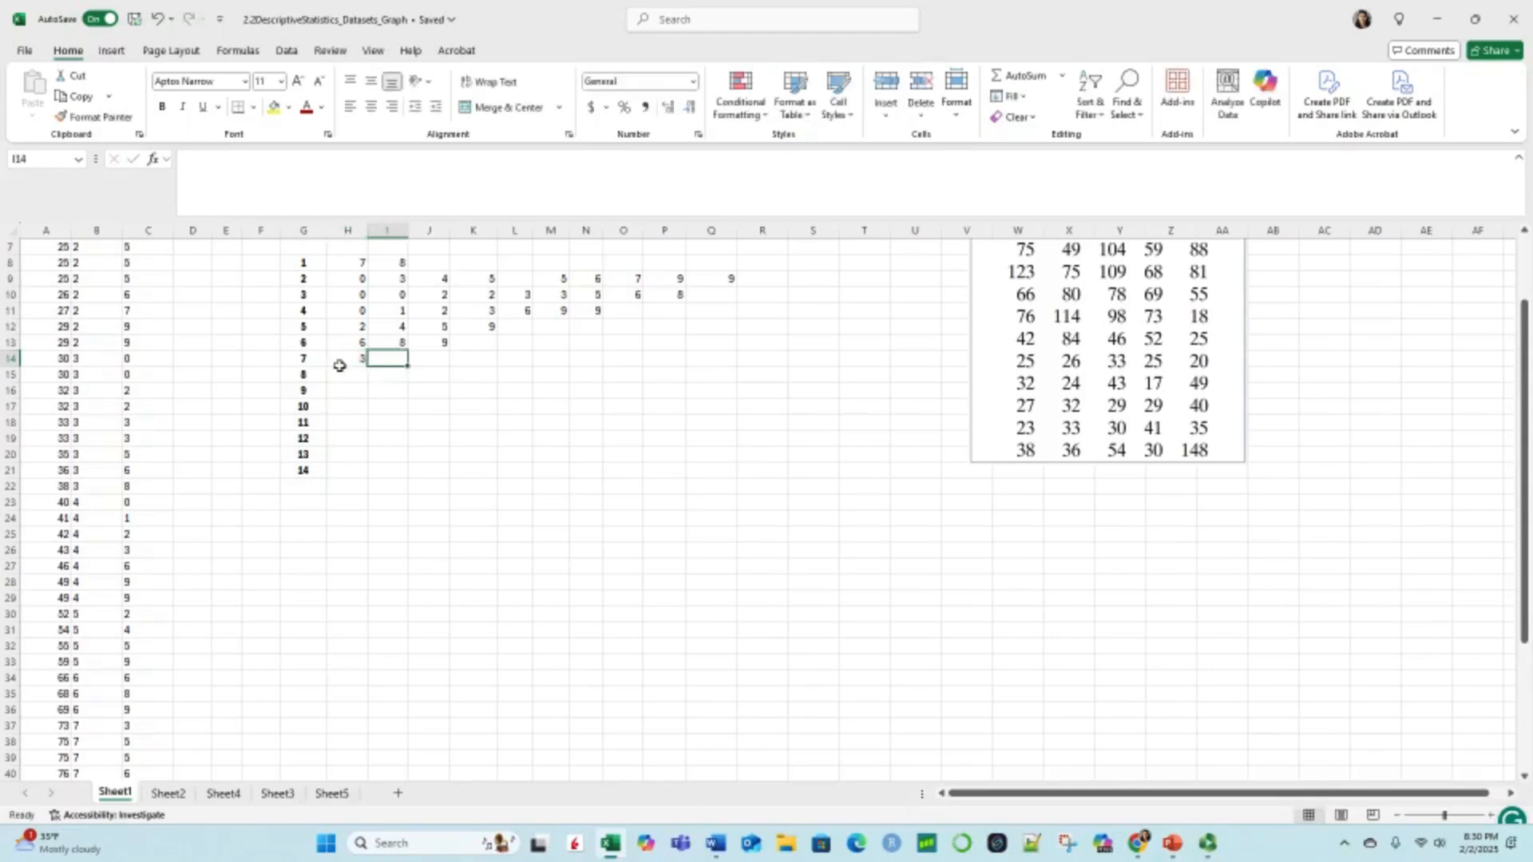
pyautogui.write('5')
pyautogui.press('Tab')
pyautogui.write('5')
pyautogui.press('Tab')
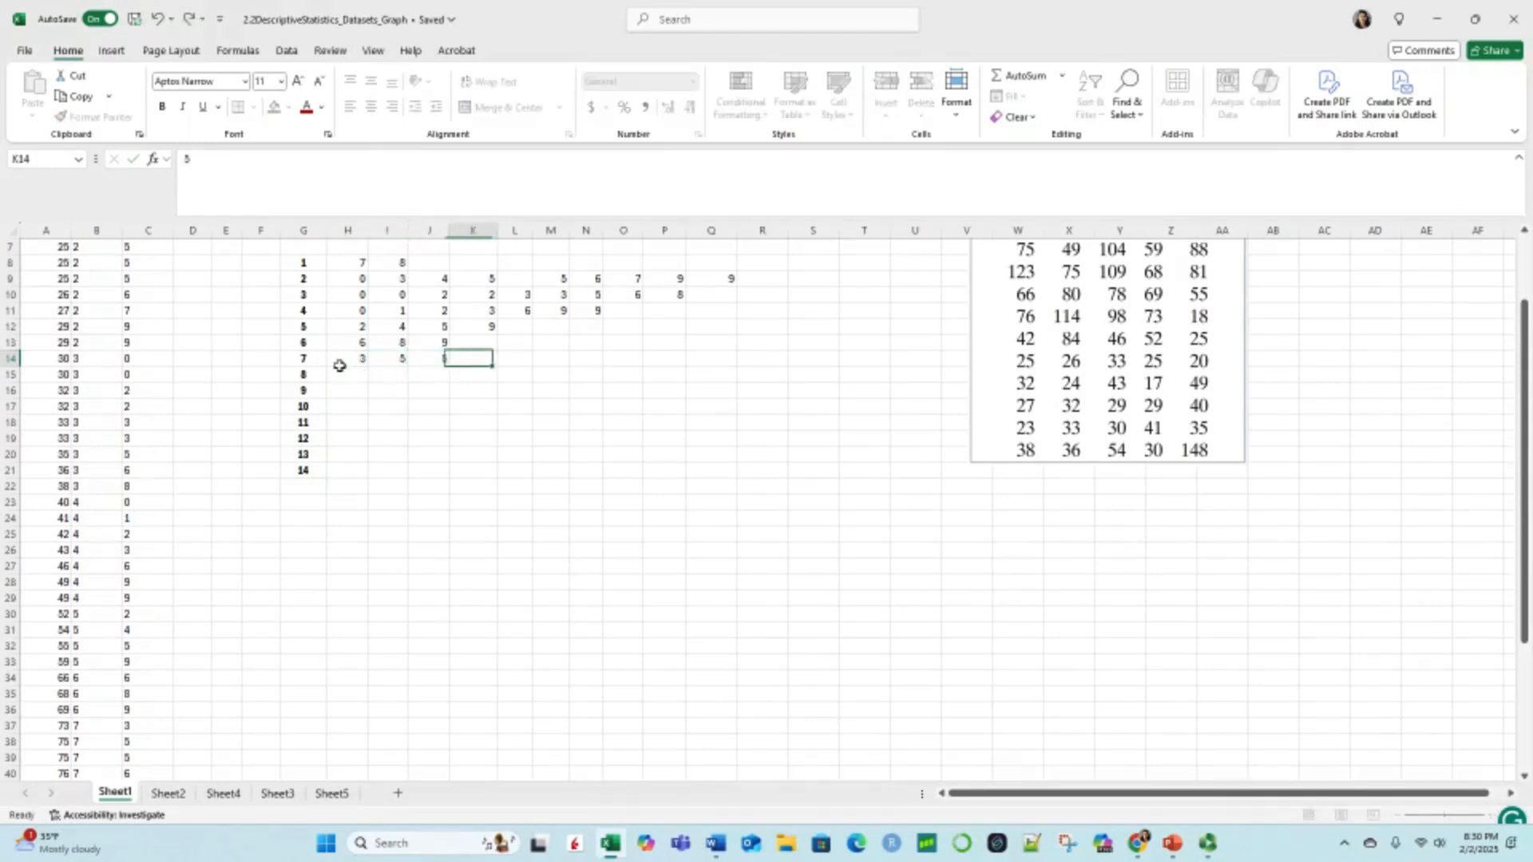
pyautogui.write('6')
pyautogui.press('Tab')
pyautogui.write('8')
pyautogui.press('Tab')
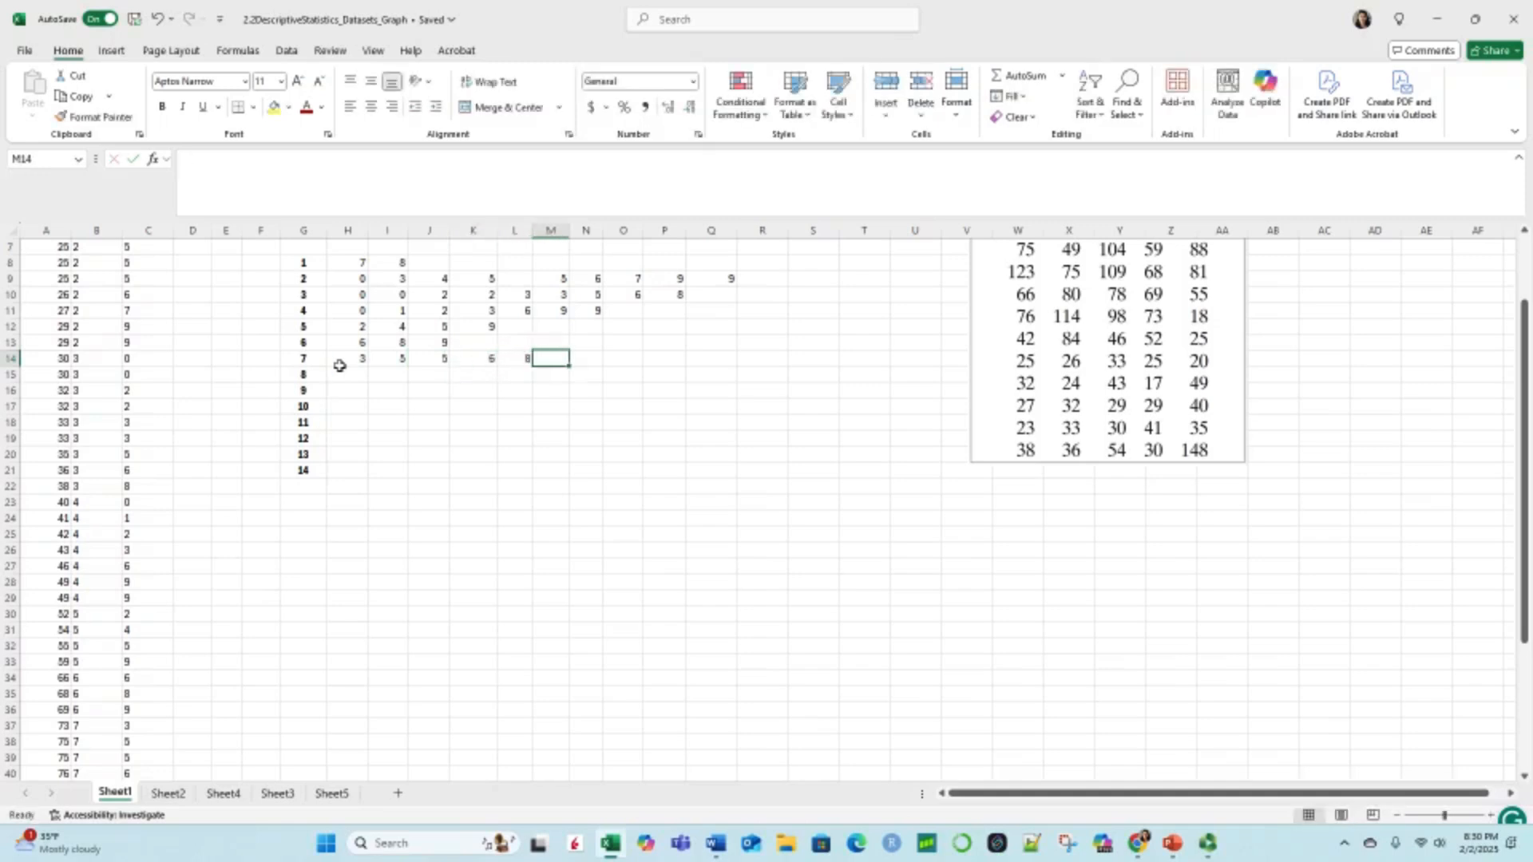
# Step: Enter the leaves 0, 1, 4, 8 for stem 8 across H15 to K15
pyautogui.click(357, 376)
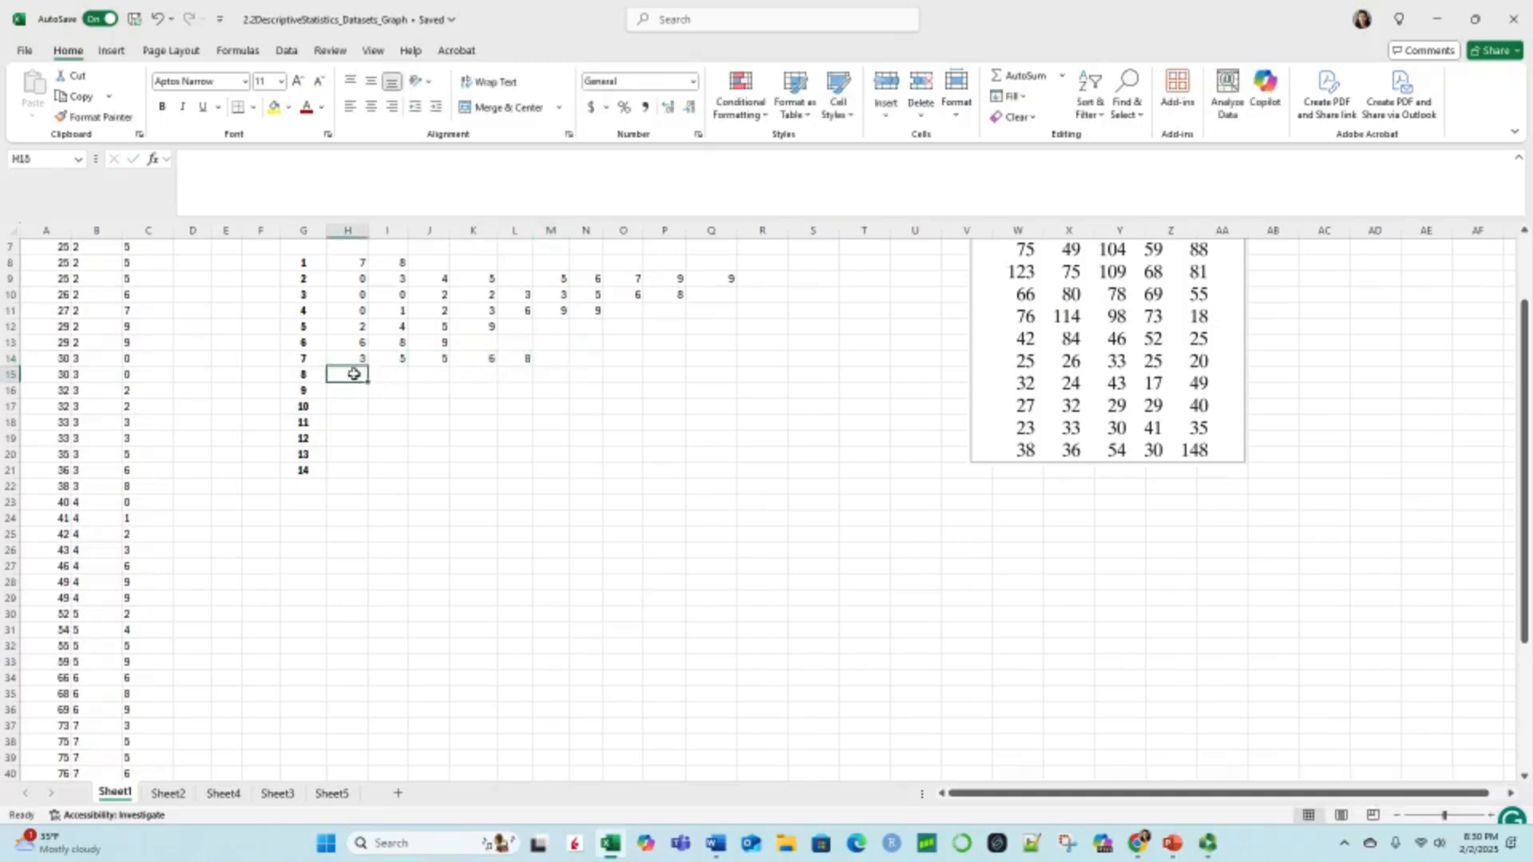
pyautogui.write('0')
pyautogui.press('Tab')
pyautogui.write('1')
pyautogui.press('Tab')
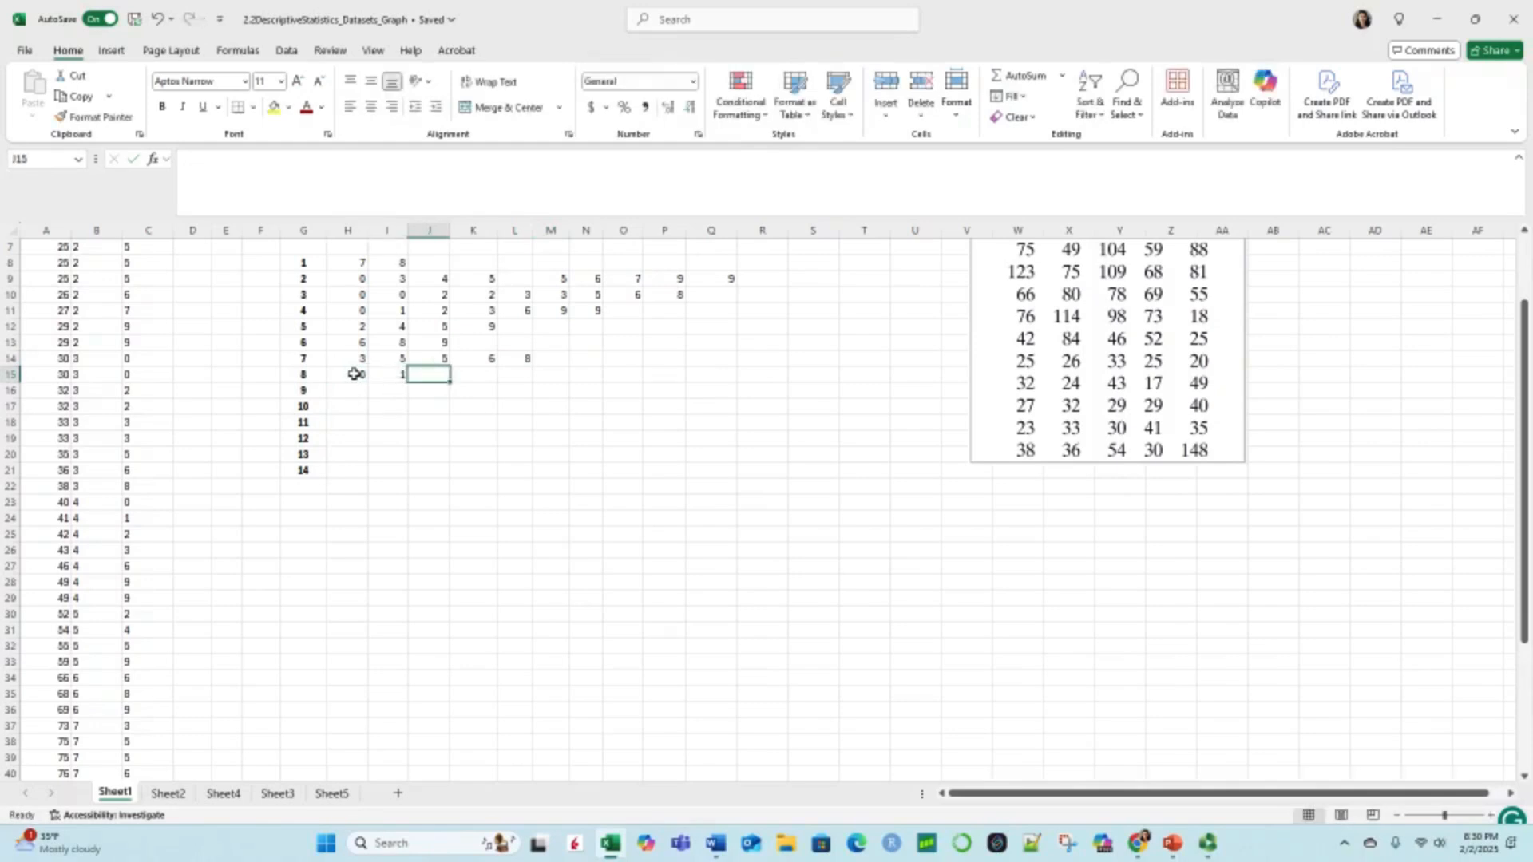
pyautogui.write('4')
pyautogui.press('Tab')
pyautogui.write('8')
pyautogui.press('Tab')
# Step: Enter the leaf 8 for stem 9 in H16 and the leaves 4 and 9 for stem 10 in H17 and I17
pyautogui.click(355, 386)
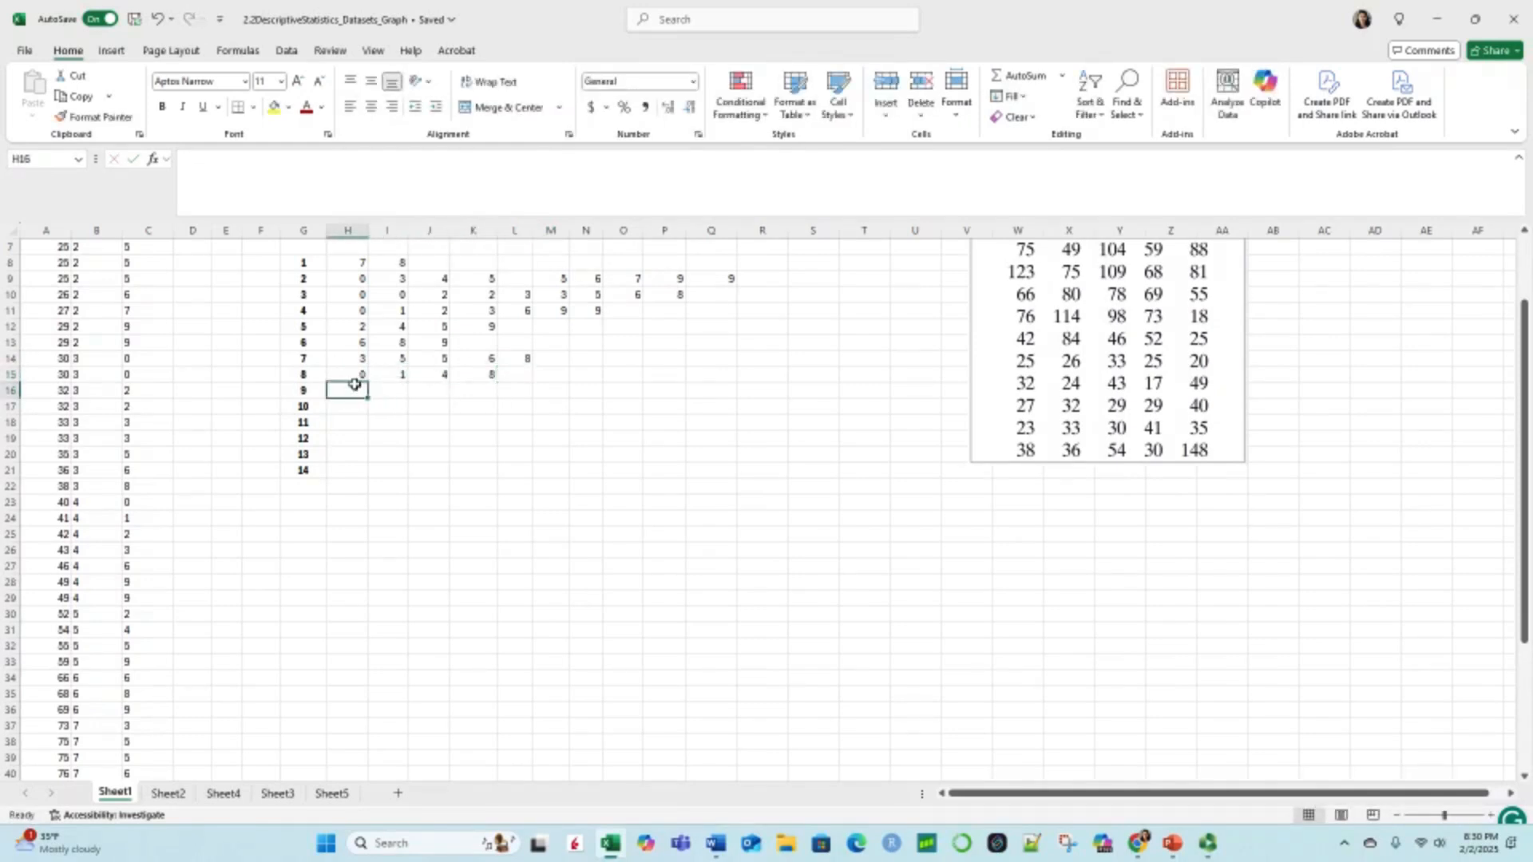
pyautogui.write('8')
pyautogui.click(359, 409)
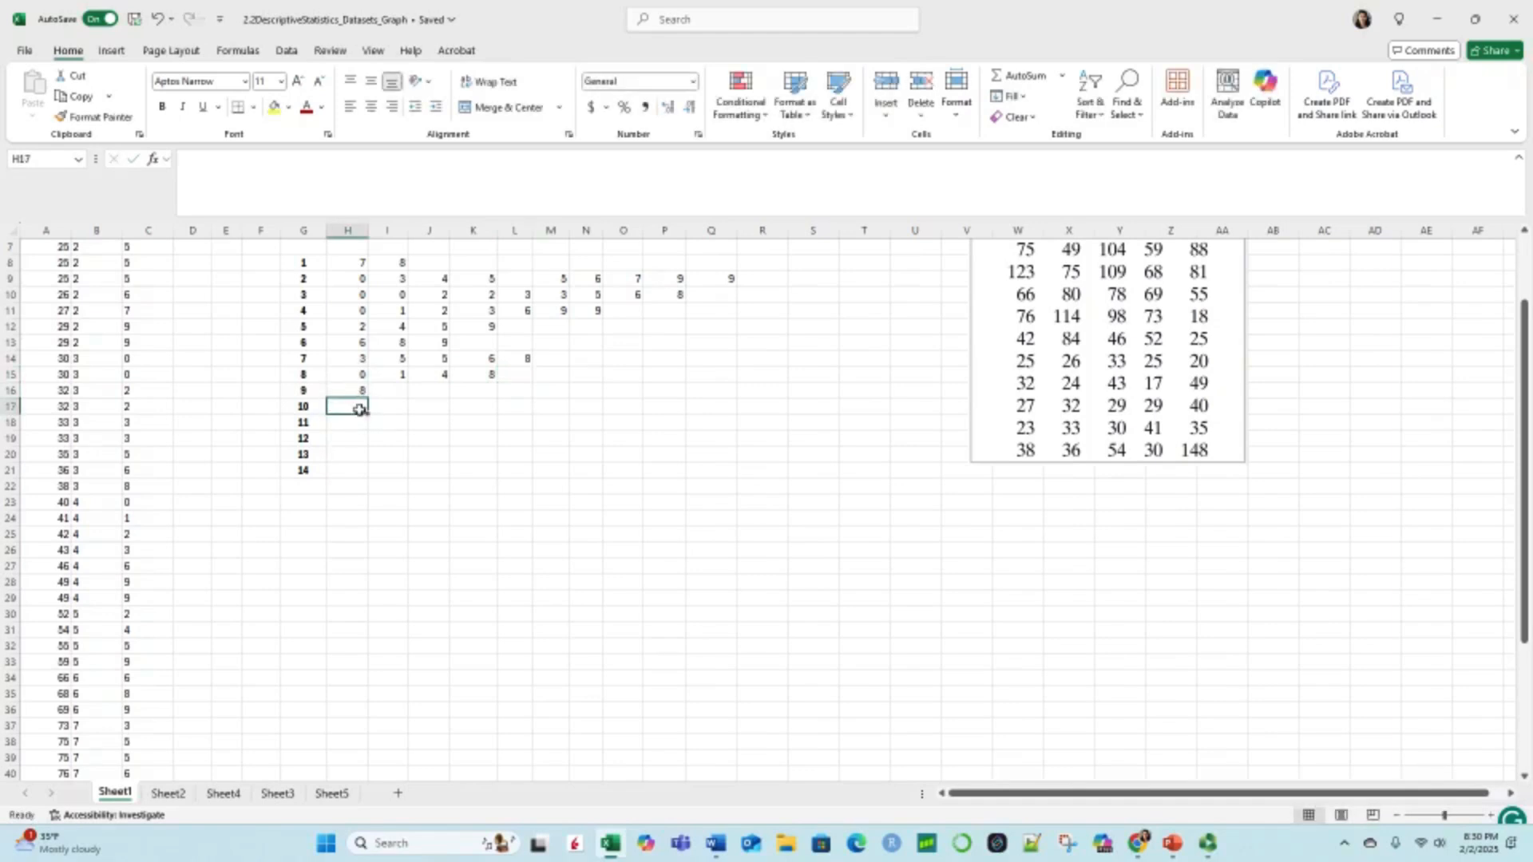
pyautogui.write('4')
pyautogui.press('Tab')
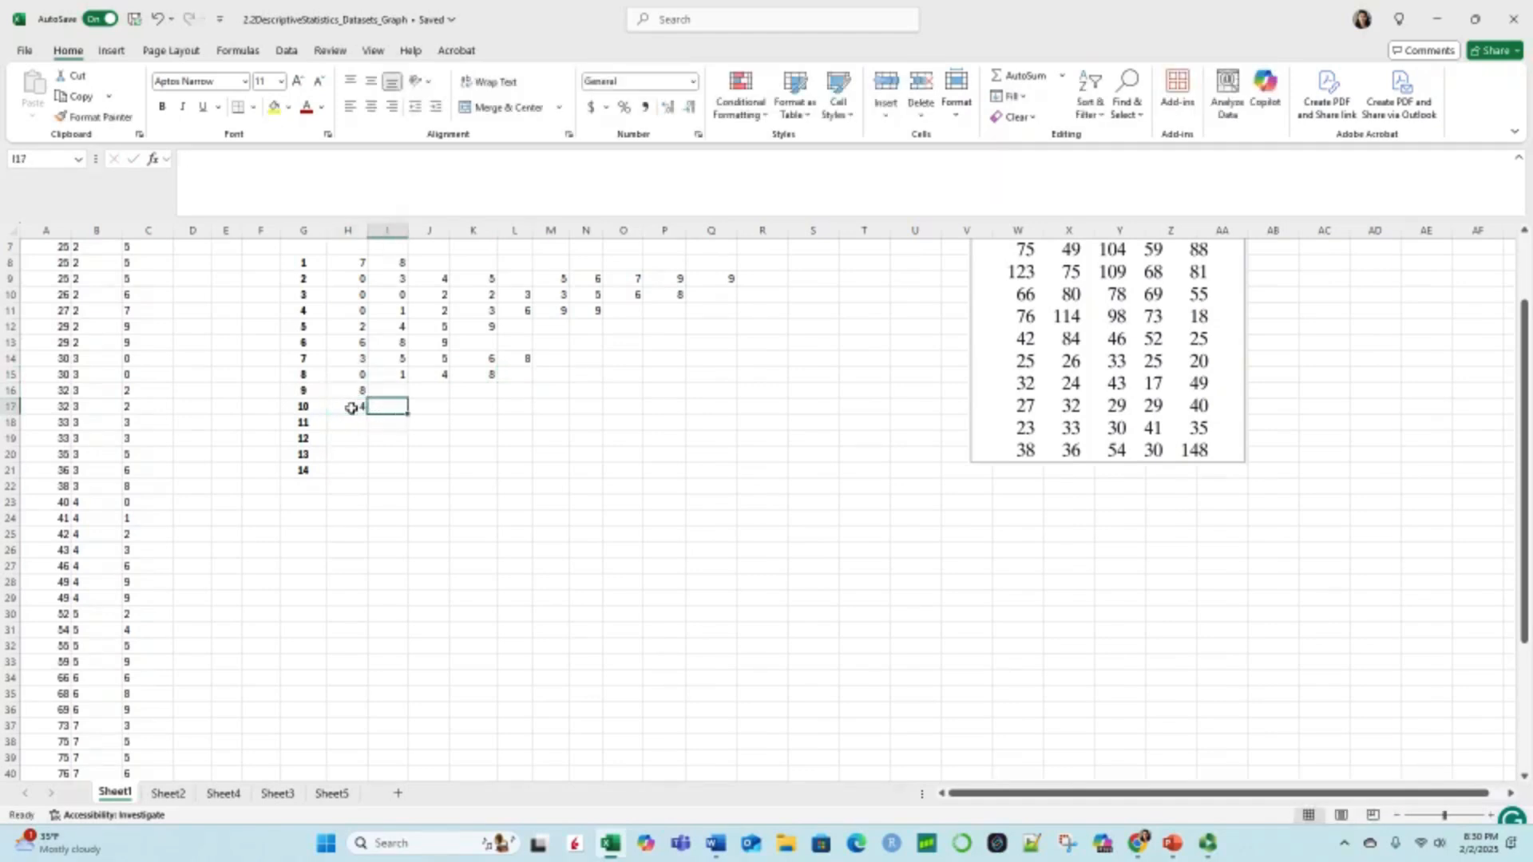
pyautogui.write('9')
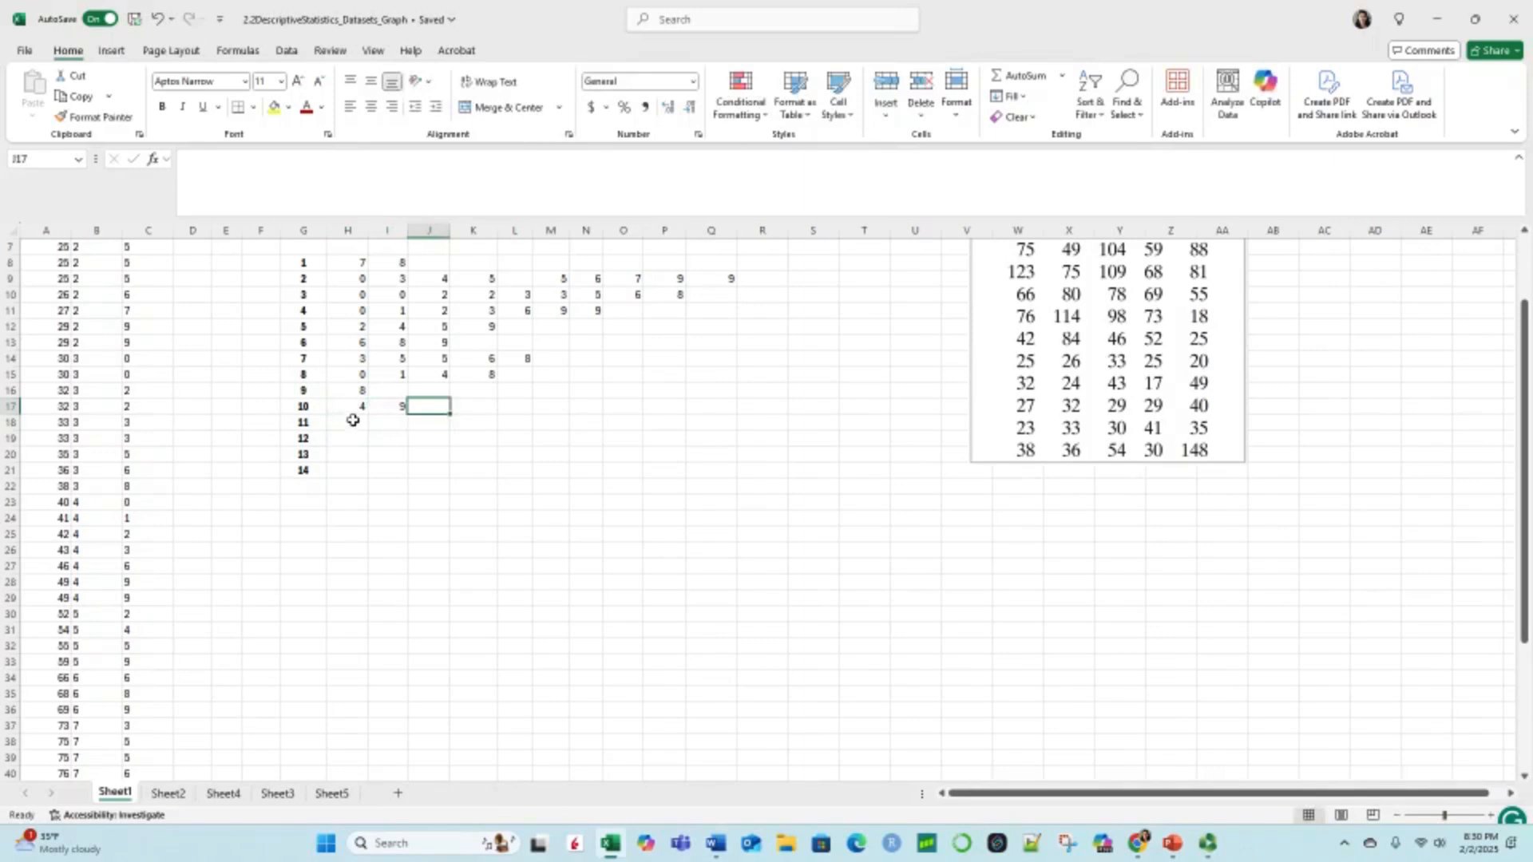
# Step: Enter the leaf 4 for stem 11 in H18 and 3 for stem 12 in H19, checking against the end of the leaf column
pyautogui.click(353, 420)
pyautogui.write('4')
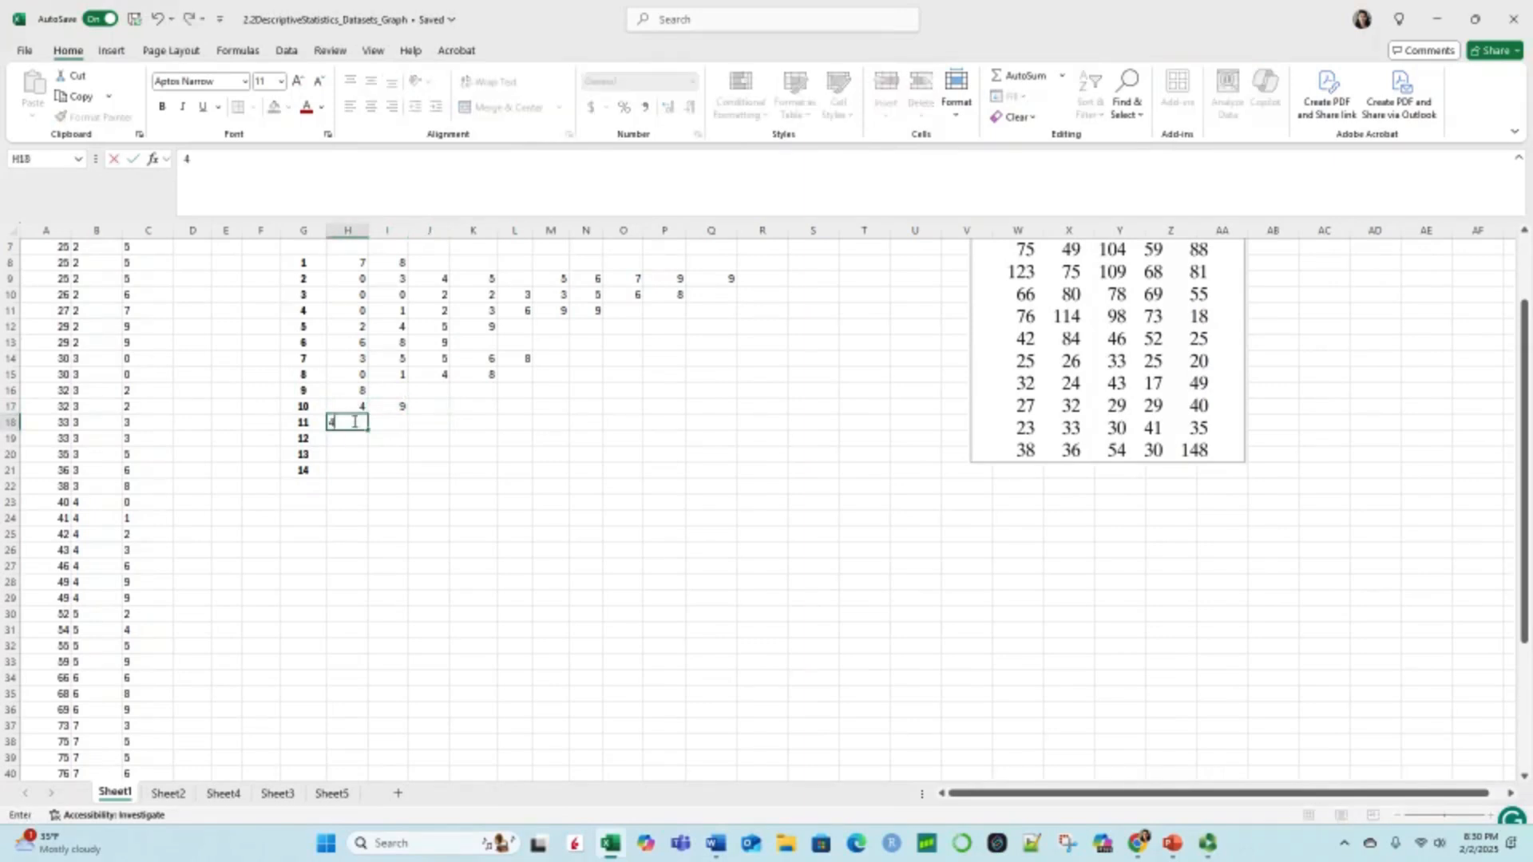
pyautogui.click(344, 436)
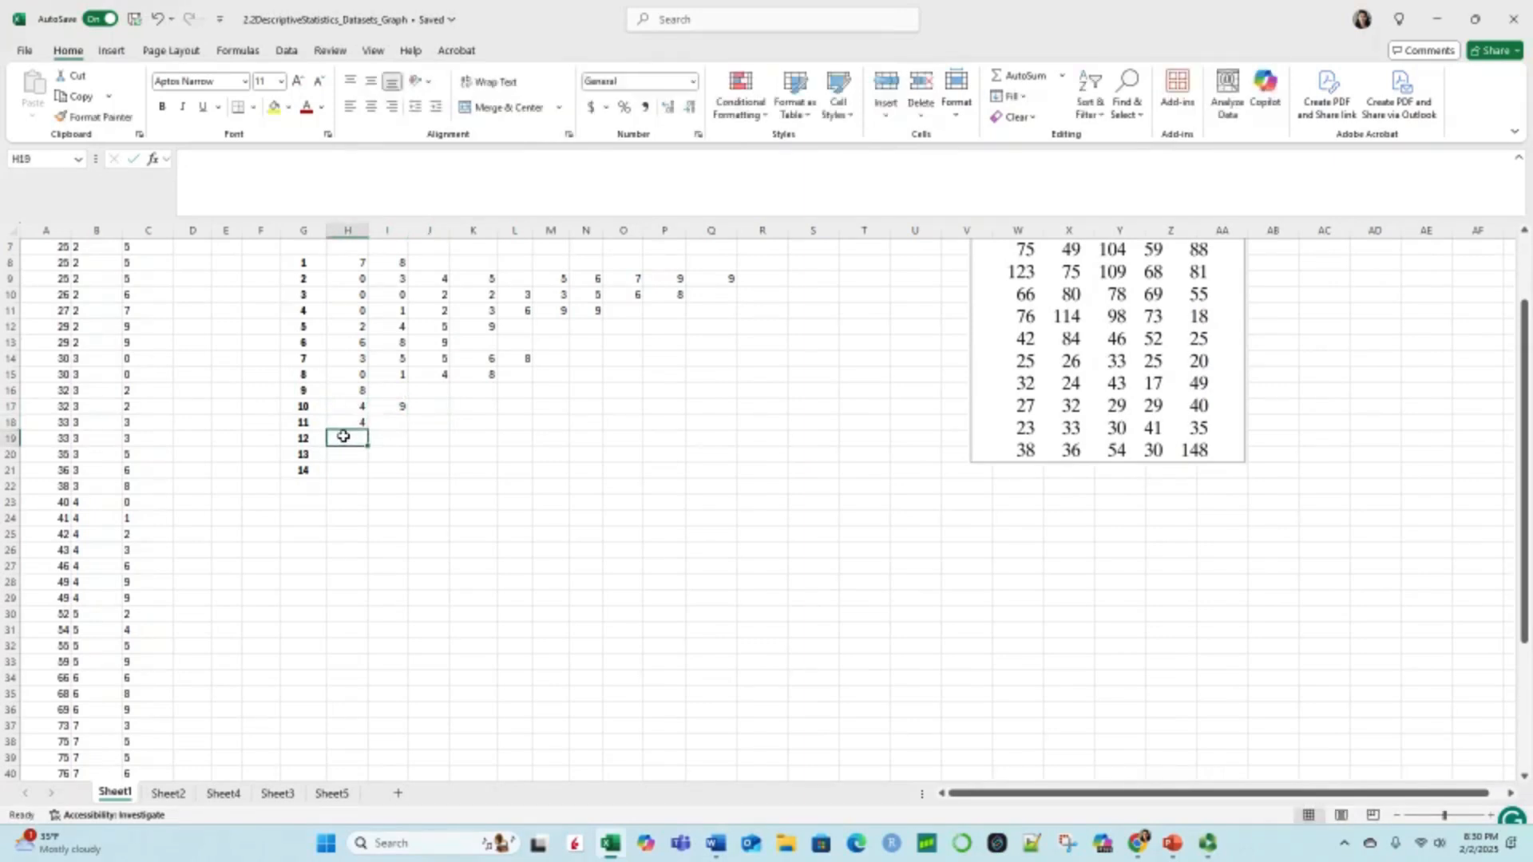
pyautogui.write('3')
pyautogui.scroll(-4, 177, 593)
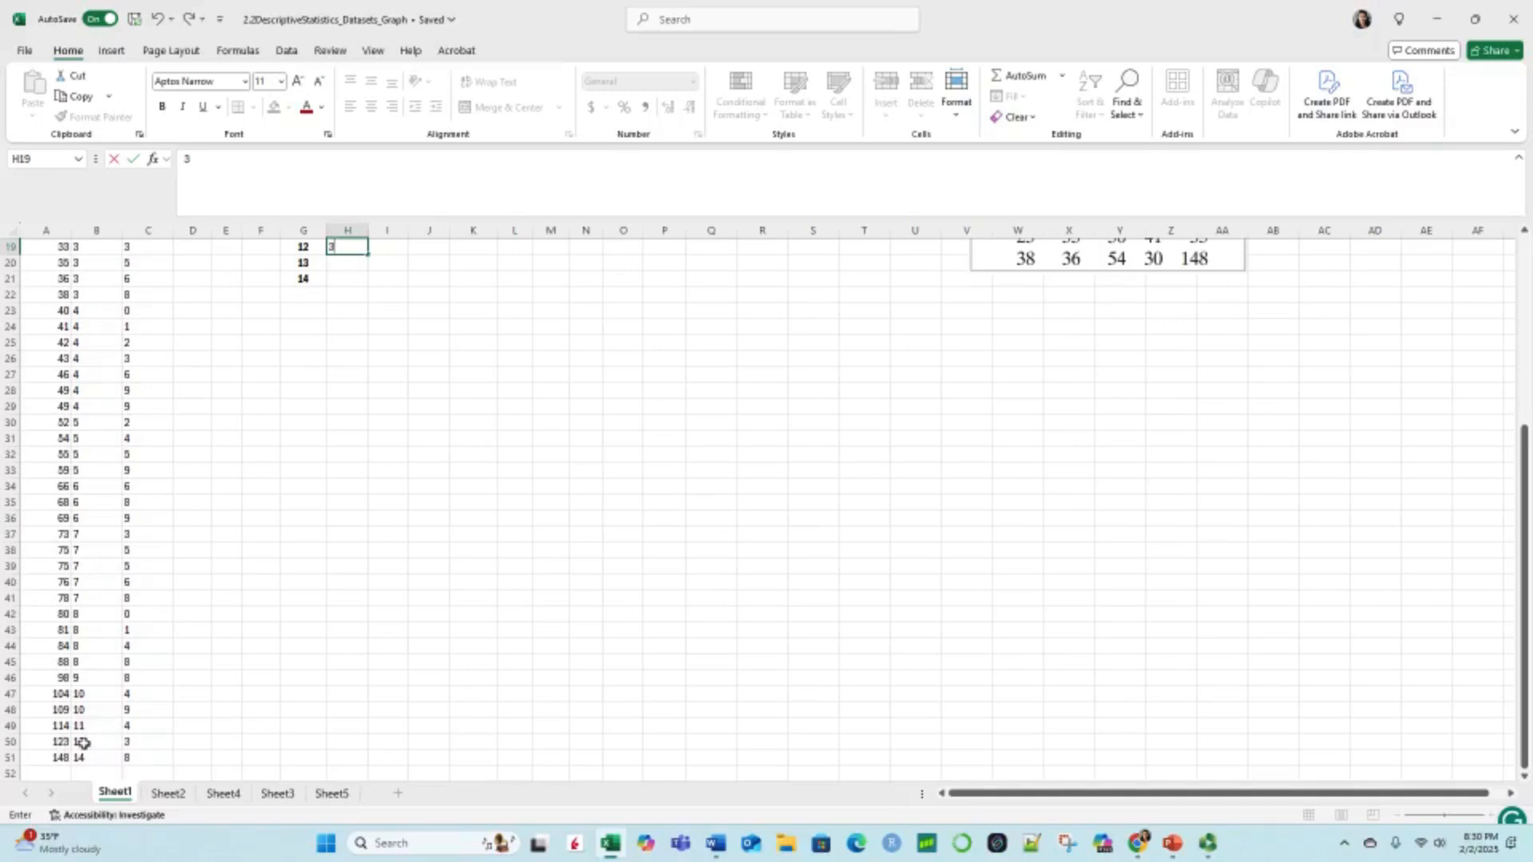
pyautogui.scroll(3, 331, 331)
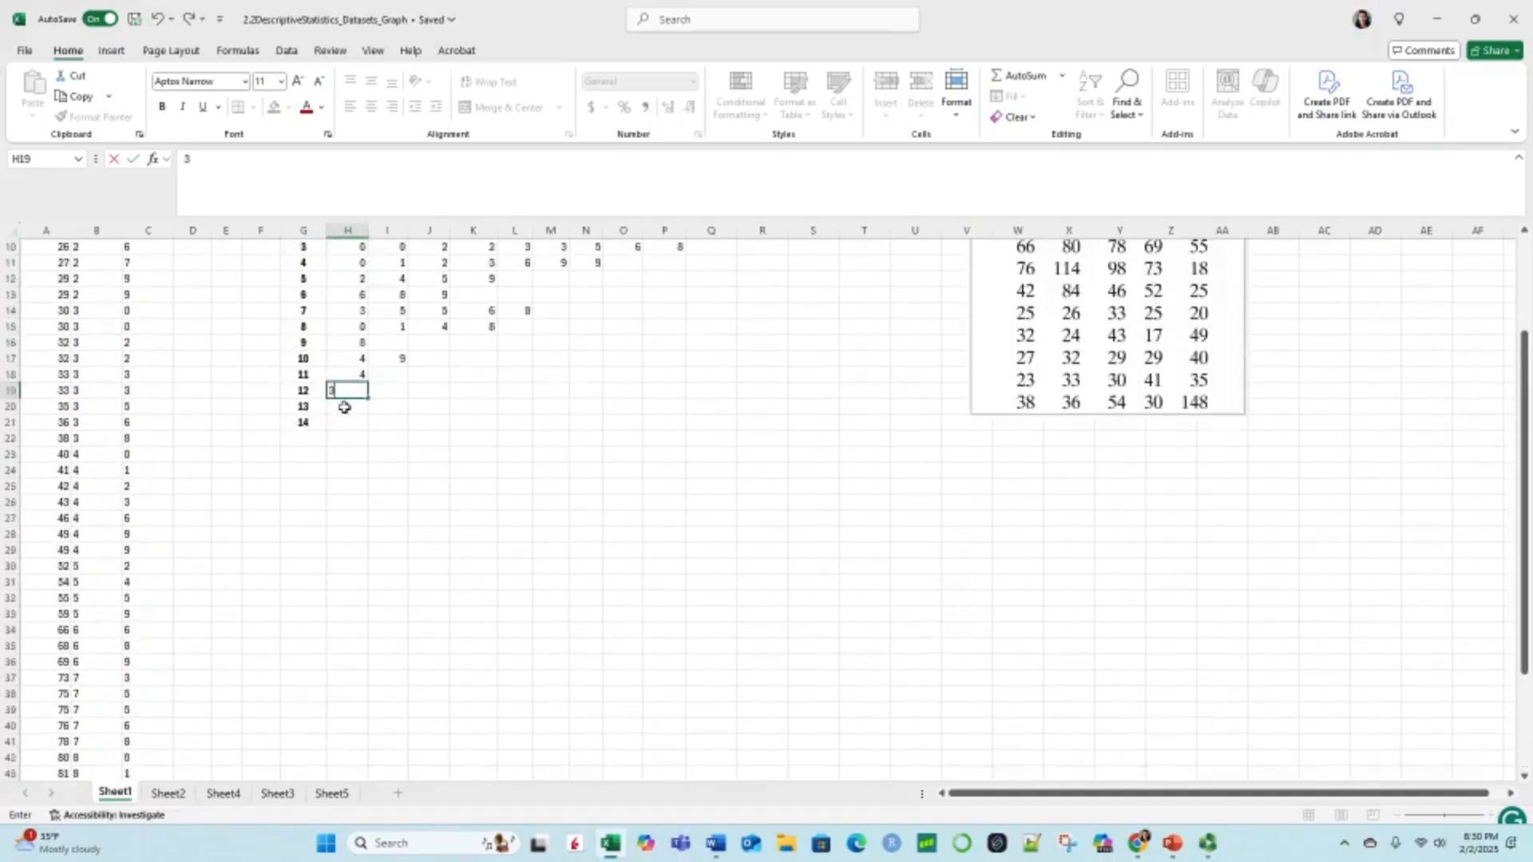
pyautogui.click(344, 407)
# Step: Enter the leaf 8 for stem 14 in H21, leaving stem 13 empty, and check it against the last data row
pyautogui.click(341, 426)
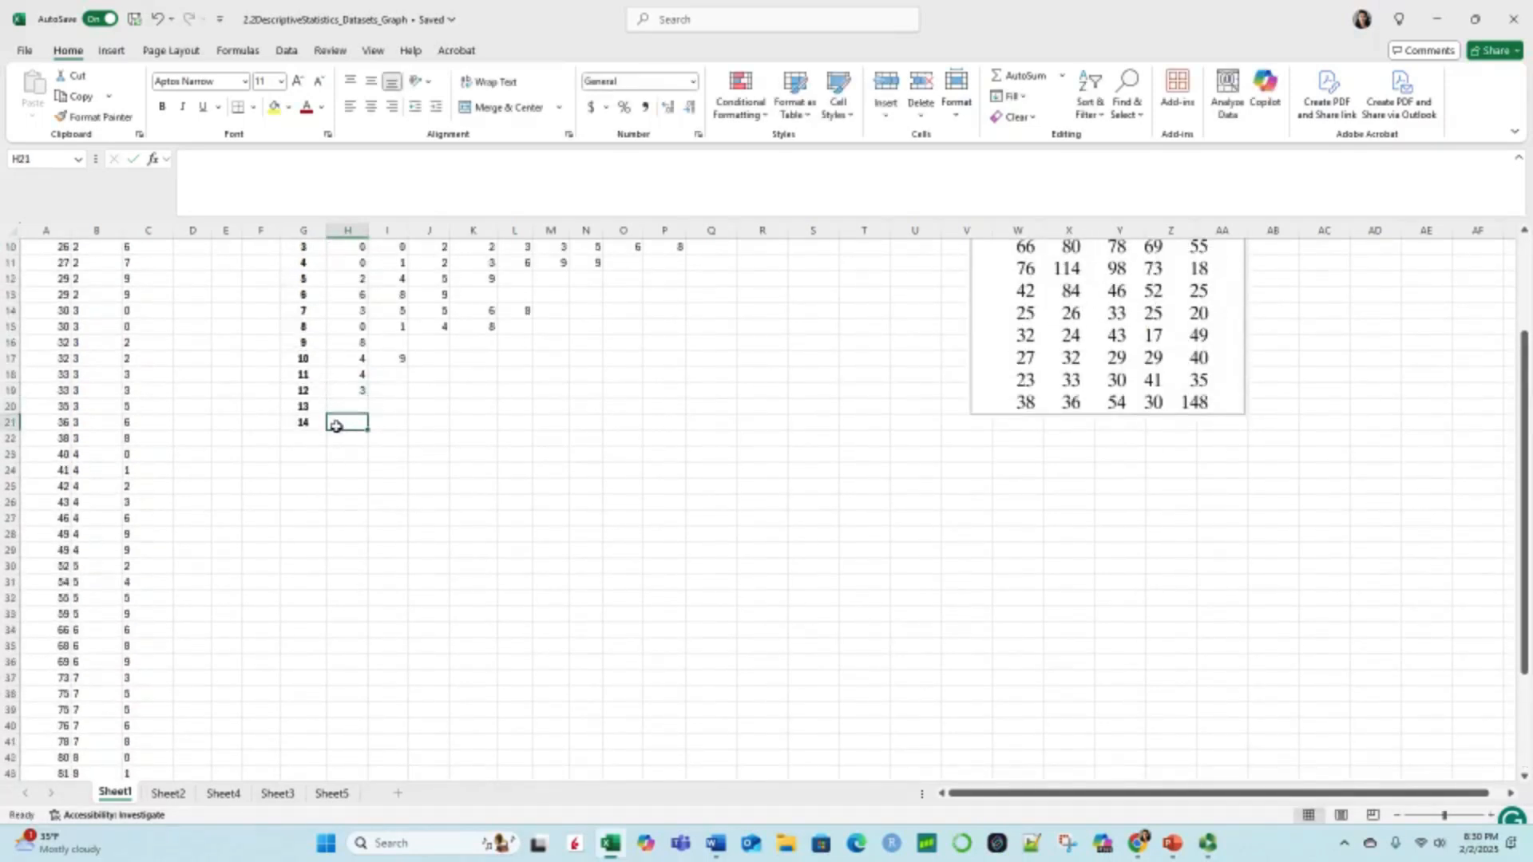
pyautogui.write('8')
pyautogui.scroll(-3, 271, 558)
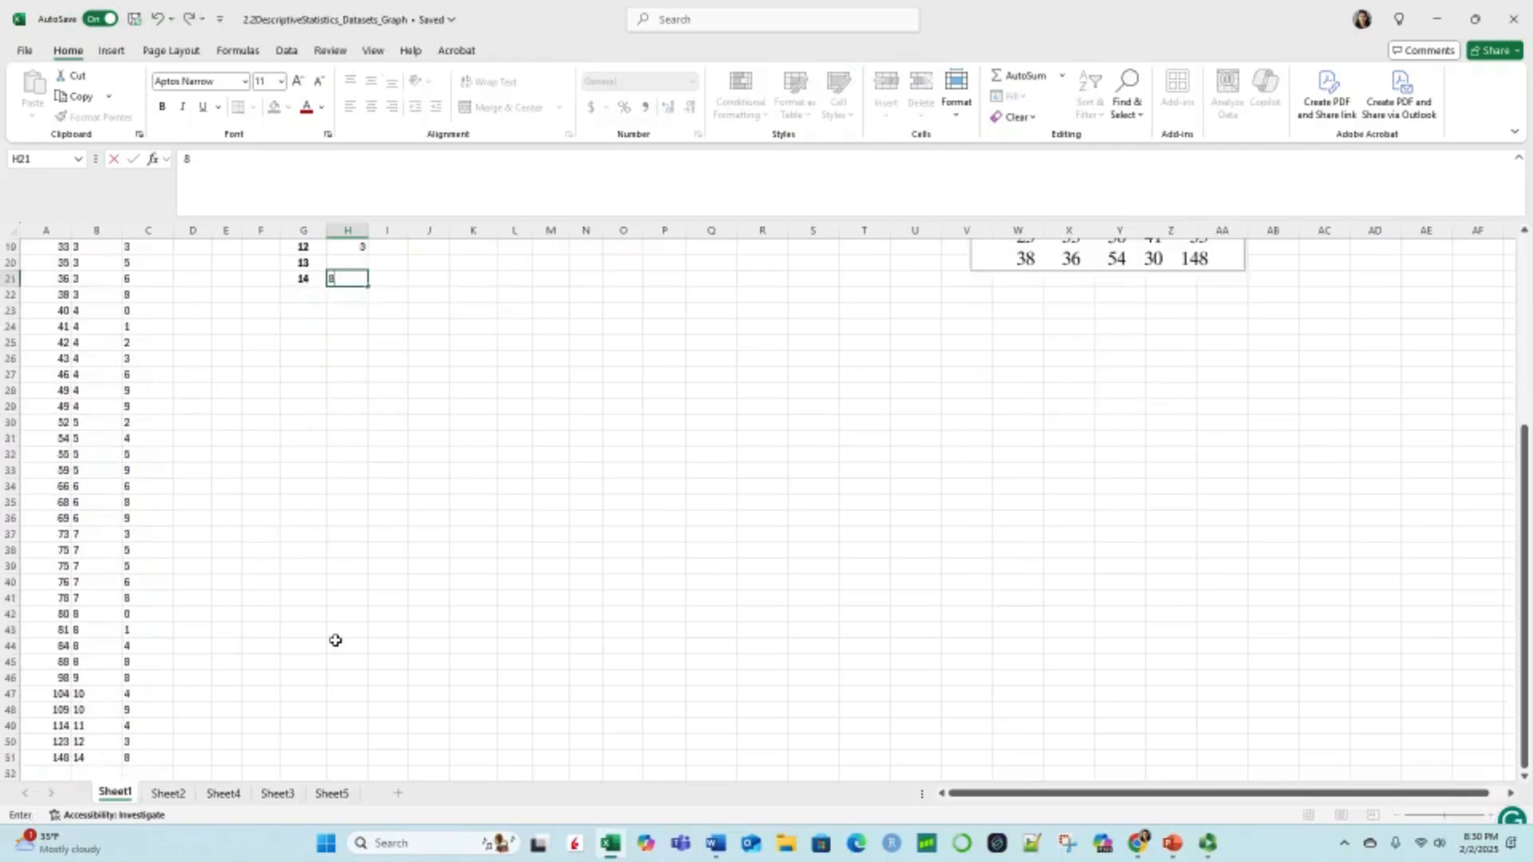
pyautogui.scroll(3, 382, 520)
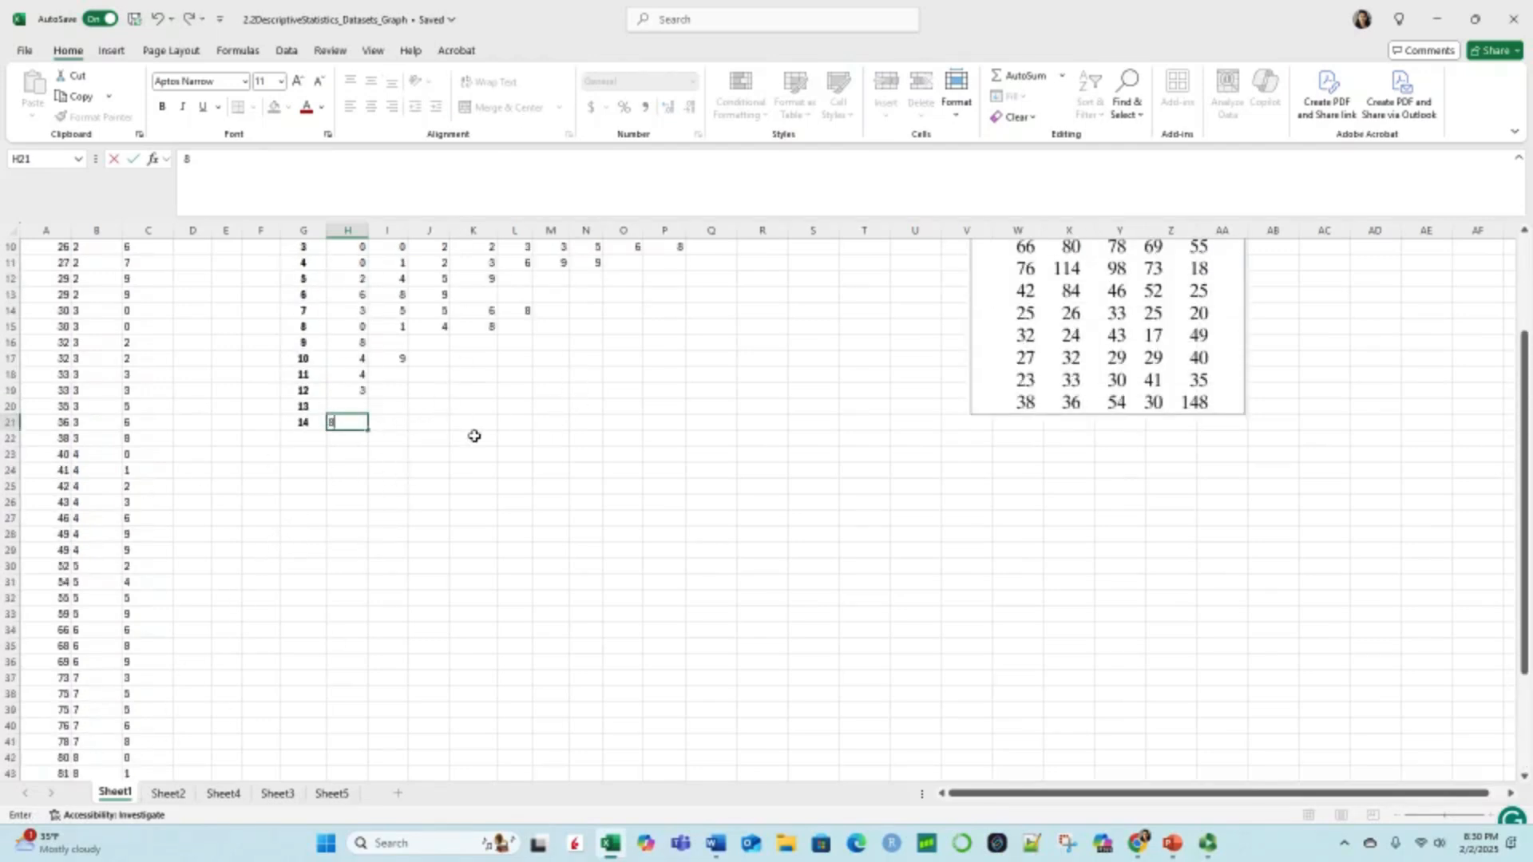
pyautogui.scroll(2, 476, 434)
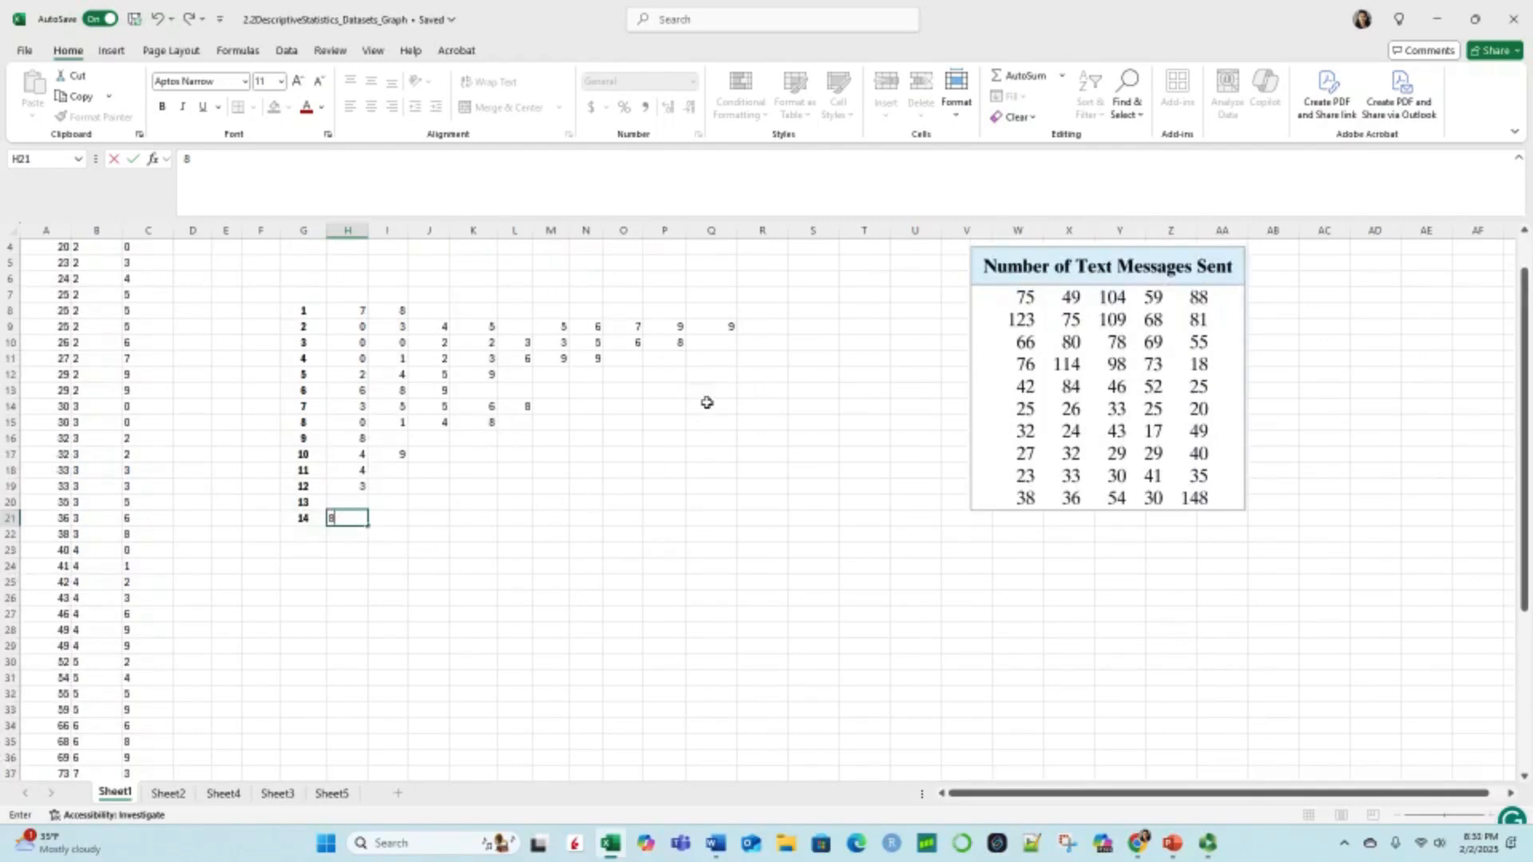
pyautogui.click(665, 406)
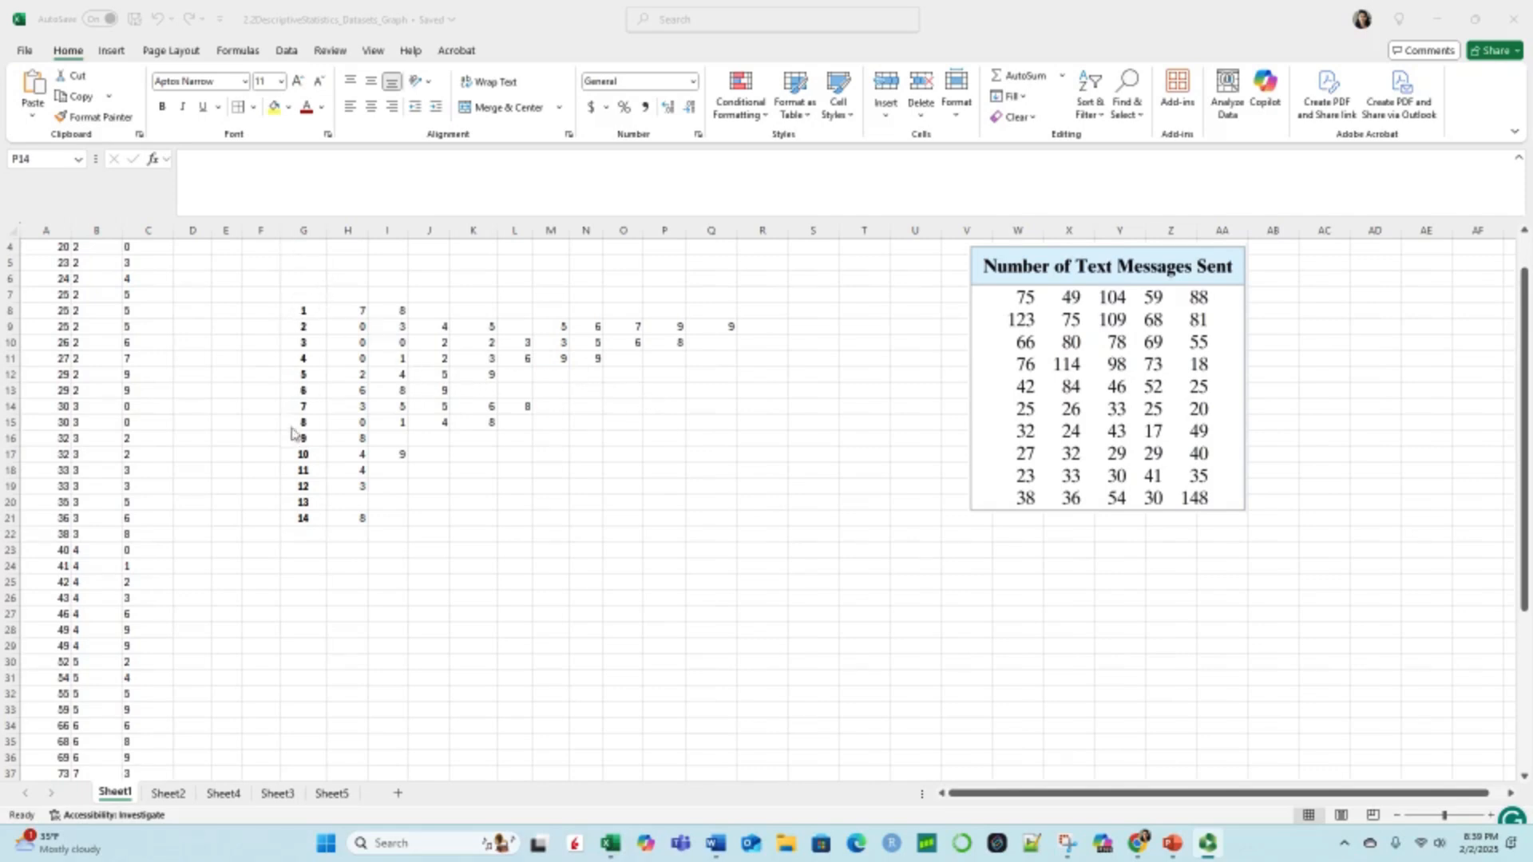
# Step: Add a right border to the stem cells G8 to G21 to separate stems from leaves
pyautogui.click(305, 316)
pyautogui.moveTo(303, 311); pyautogui.dragTo(309, 515)
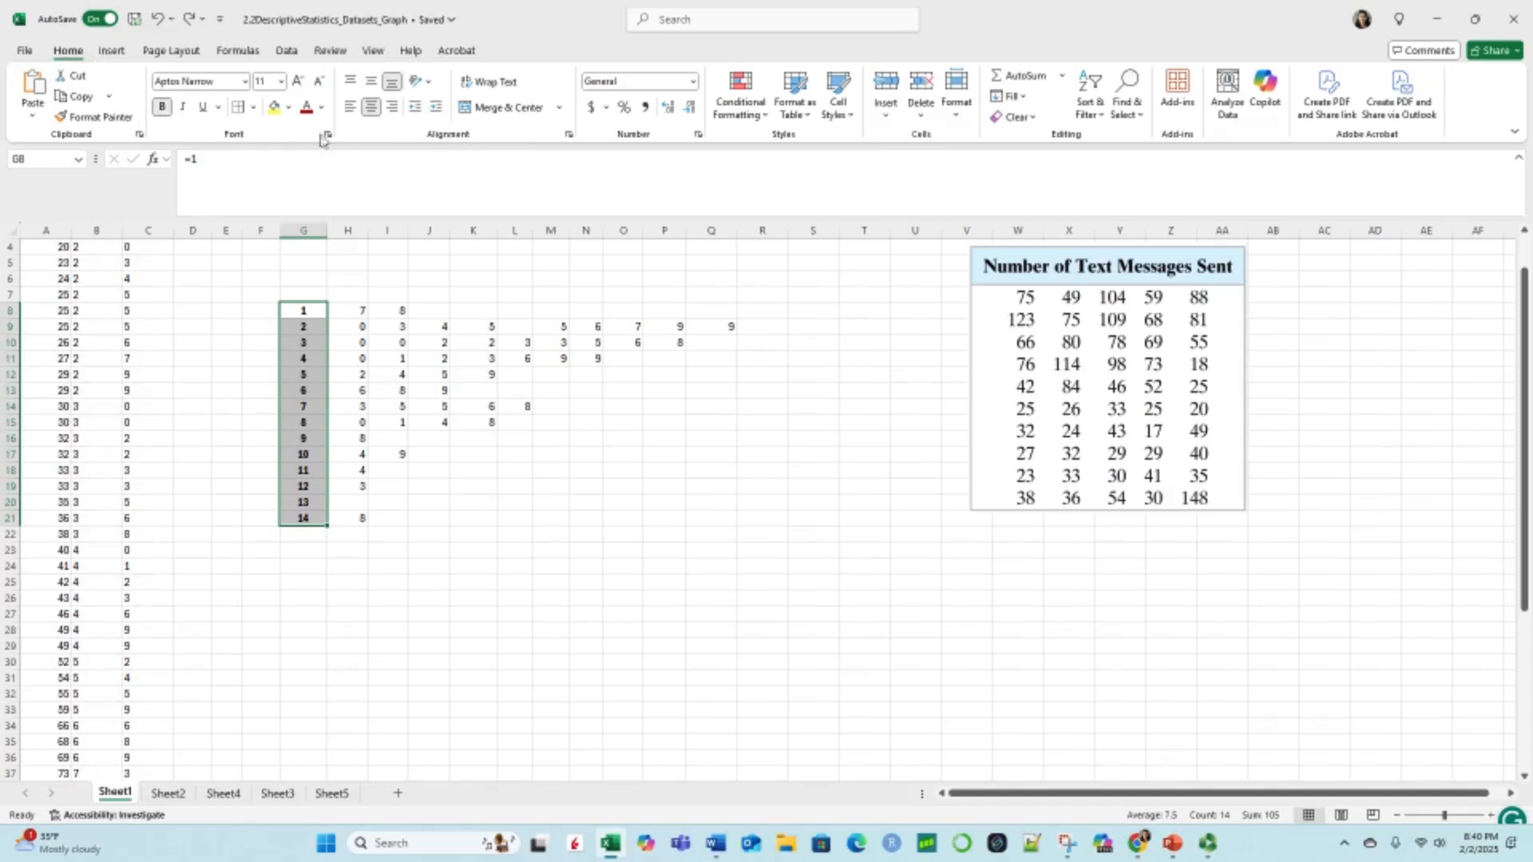
pyautogui.click(253, 106)
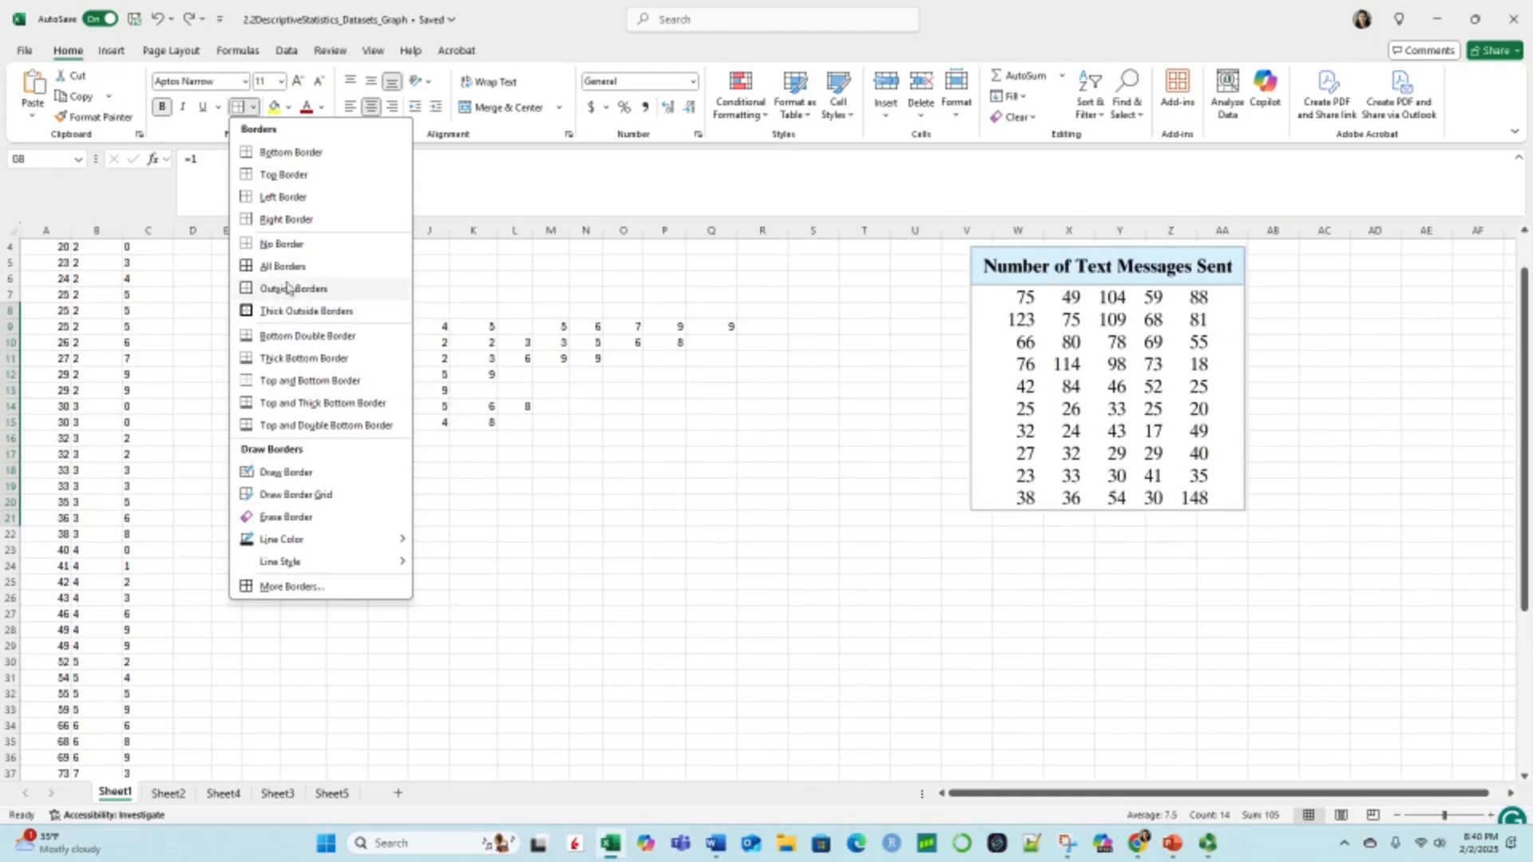
pyautogui.click(286, 220)
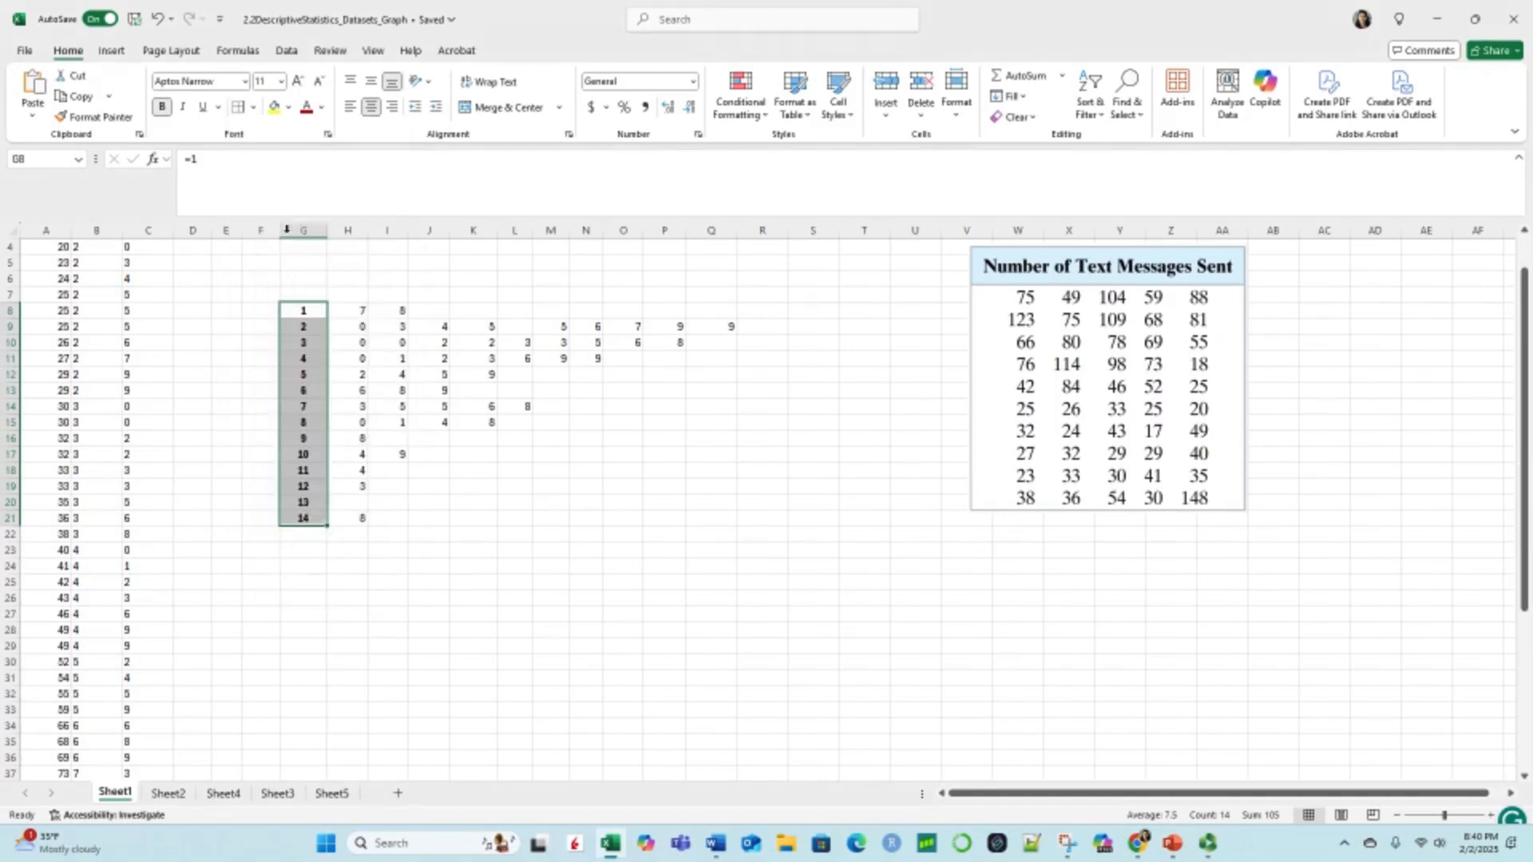
pyautogui.click(349, 293)
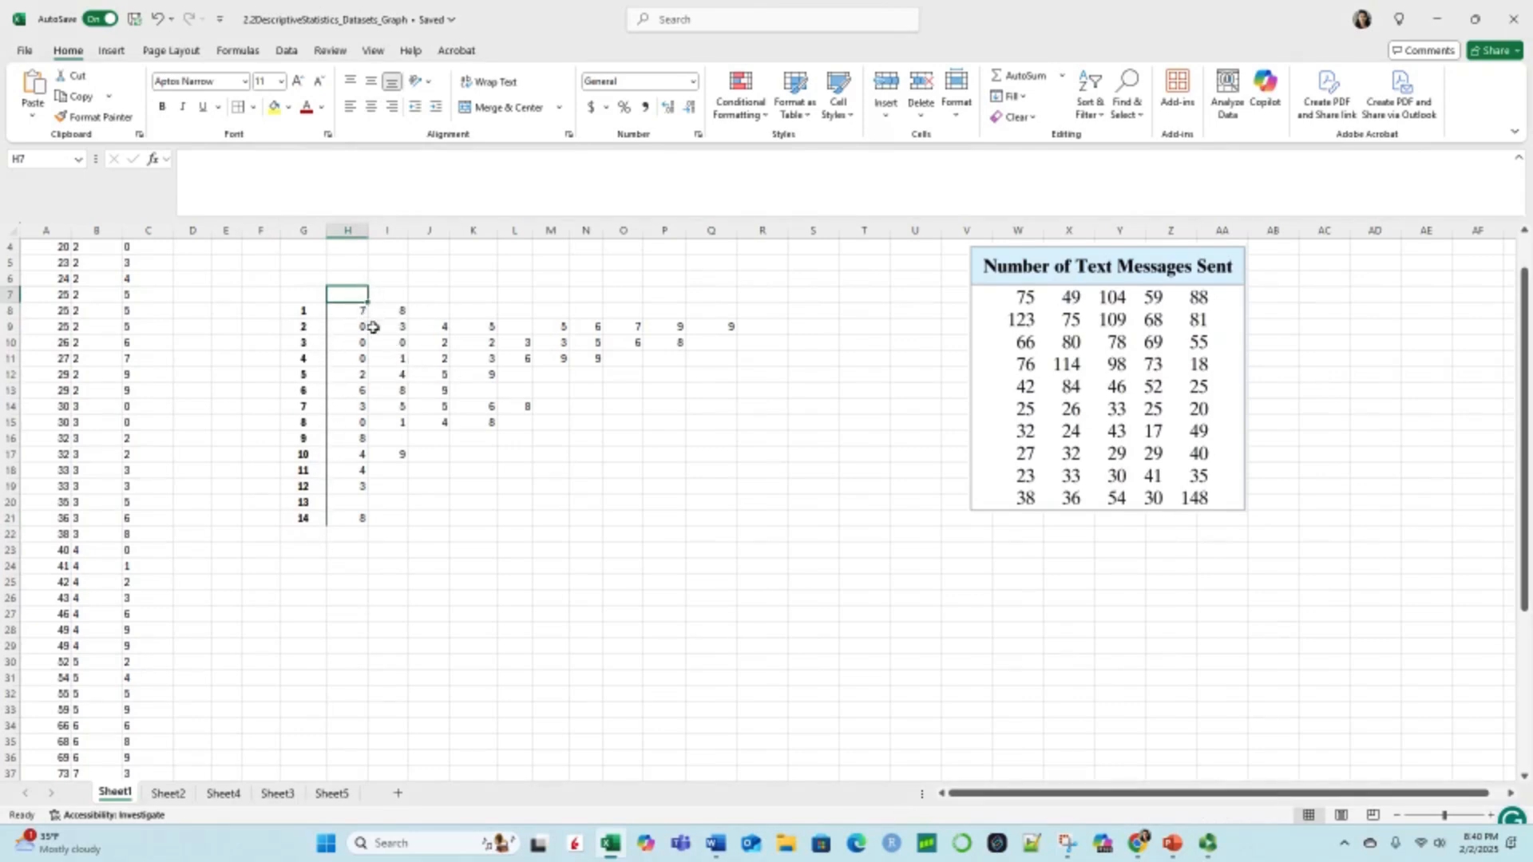
# Step: Narrow leaf columns H to Q to about one digit wide and remove the centre alignment from the plot range G8 to Q21
pyautogui.click(352, 309)
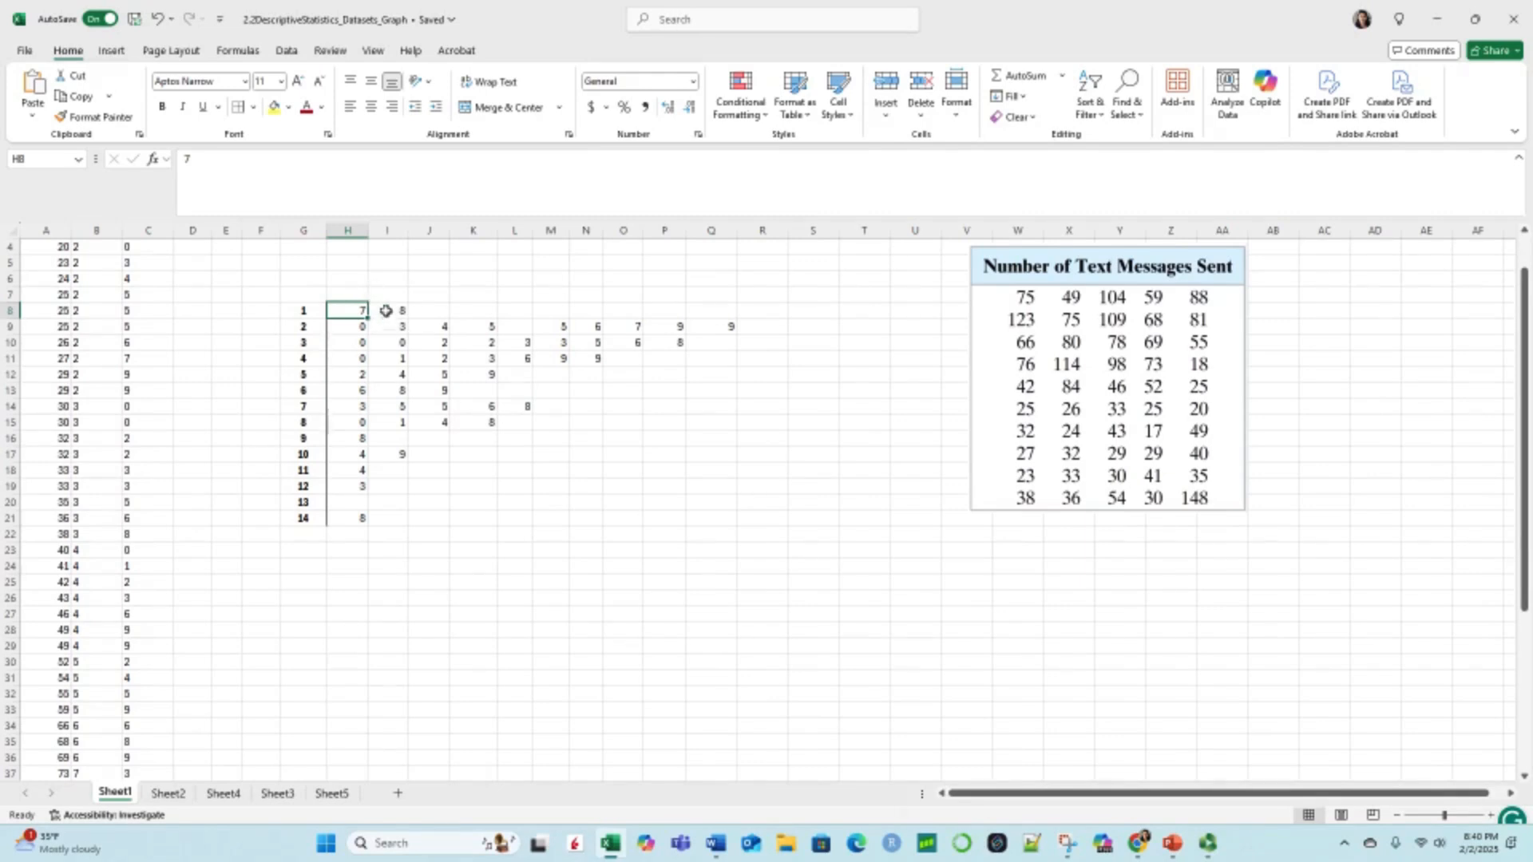
pyautogui.moveTo(367, 229); pyautogui.dragTo(509, 228)
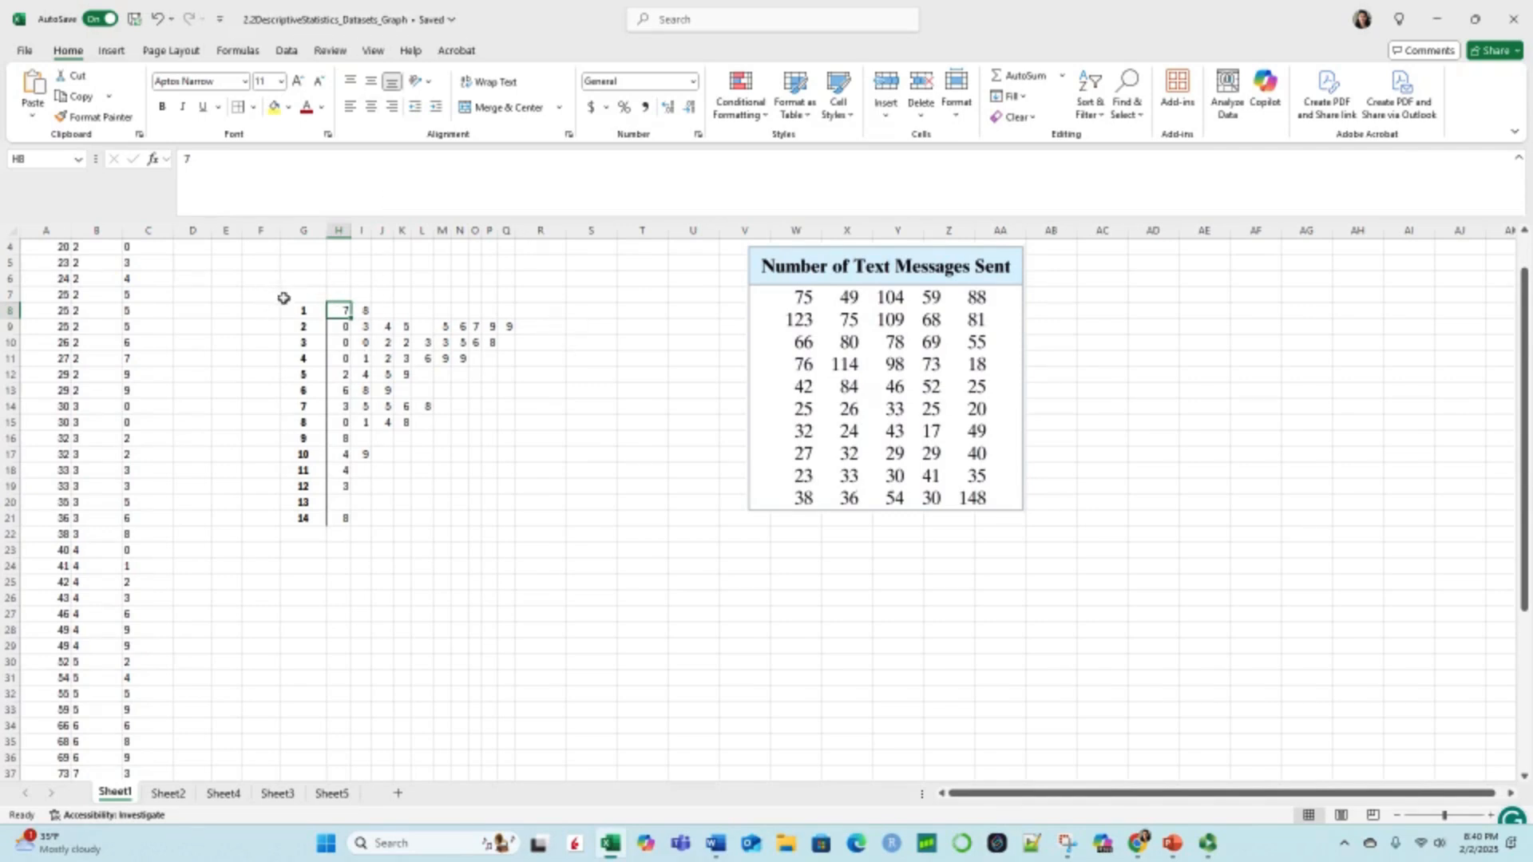
pyautogui.moveTo(284, 310); pyautogui.dragTo(514, 520)
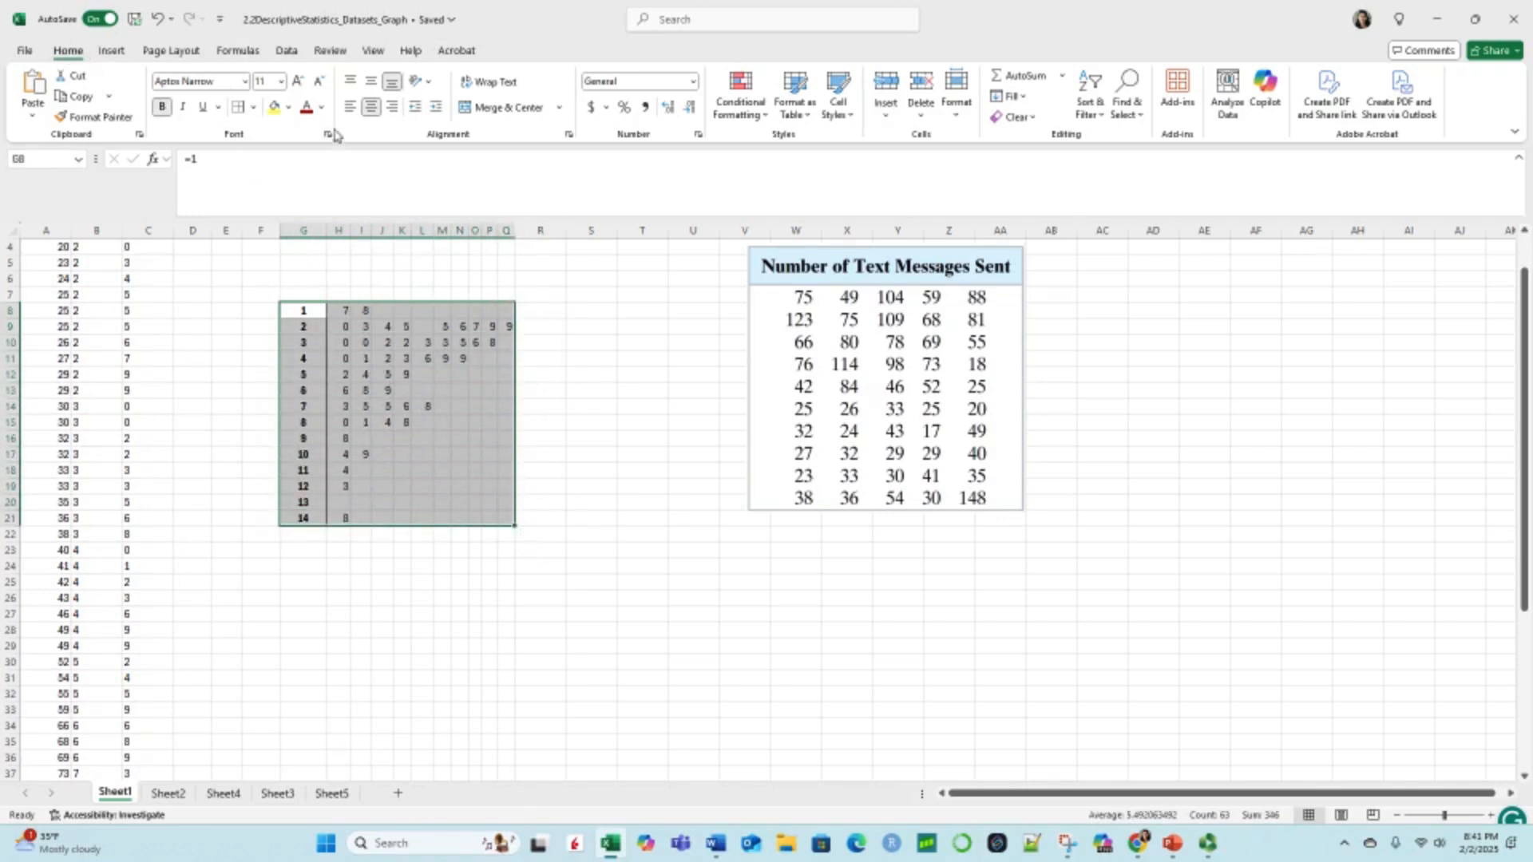
pyautogui.click(372, 107)
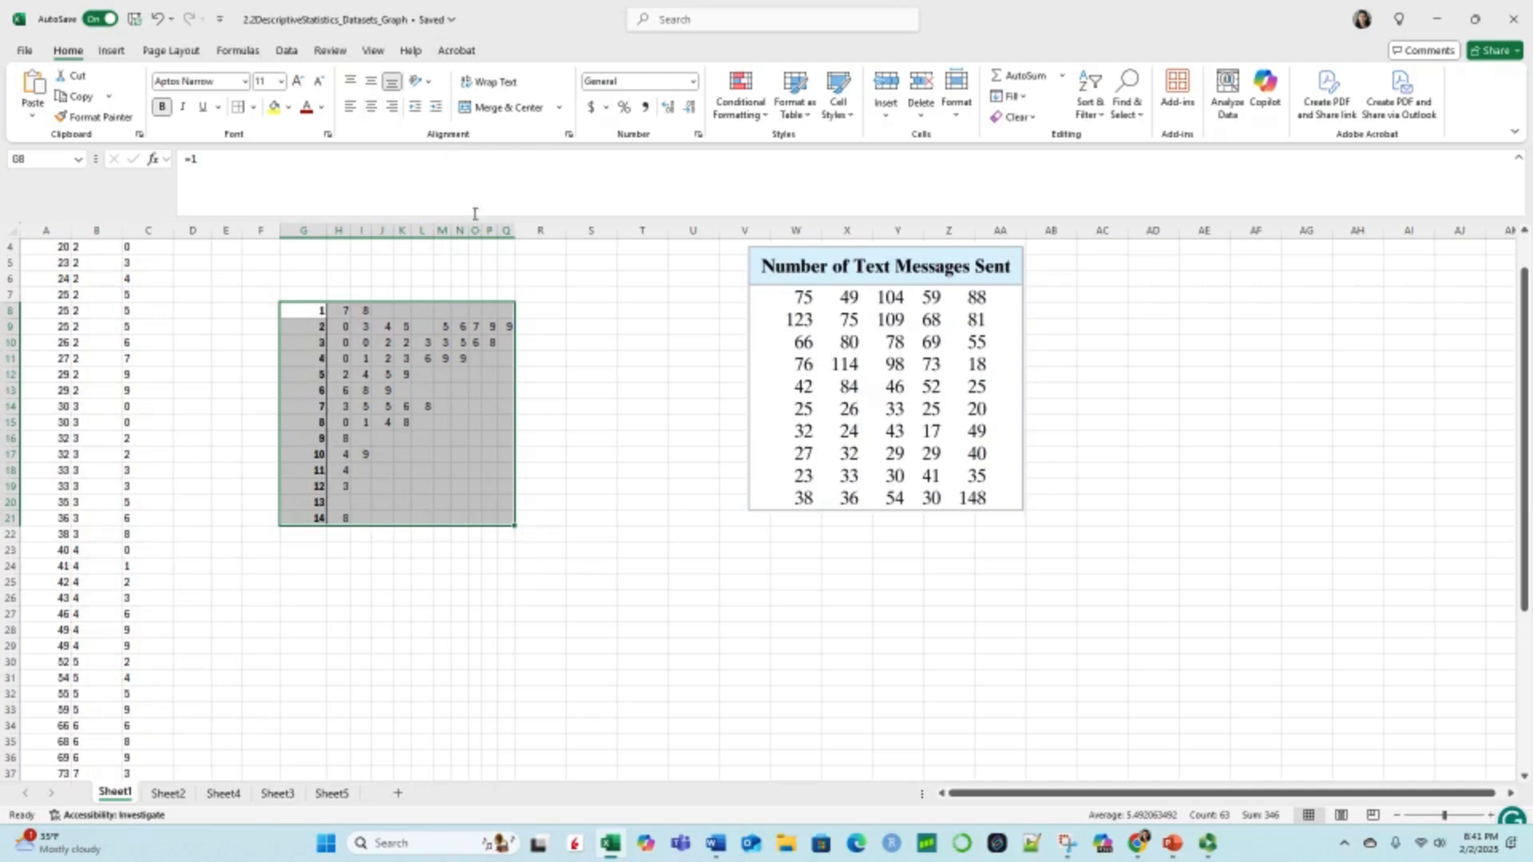
pyautogui.click(558, 342)
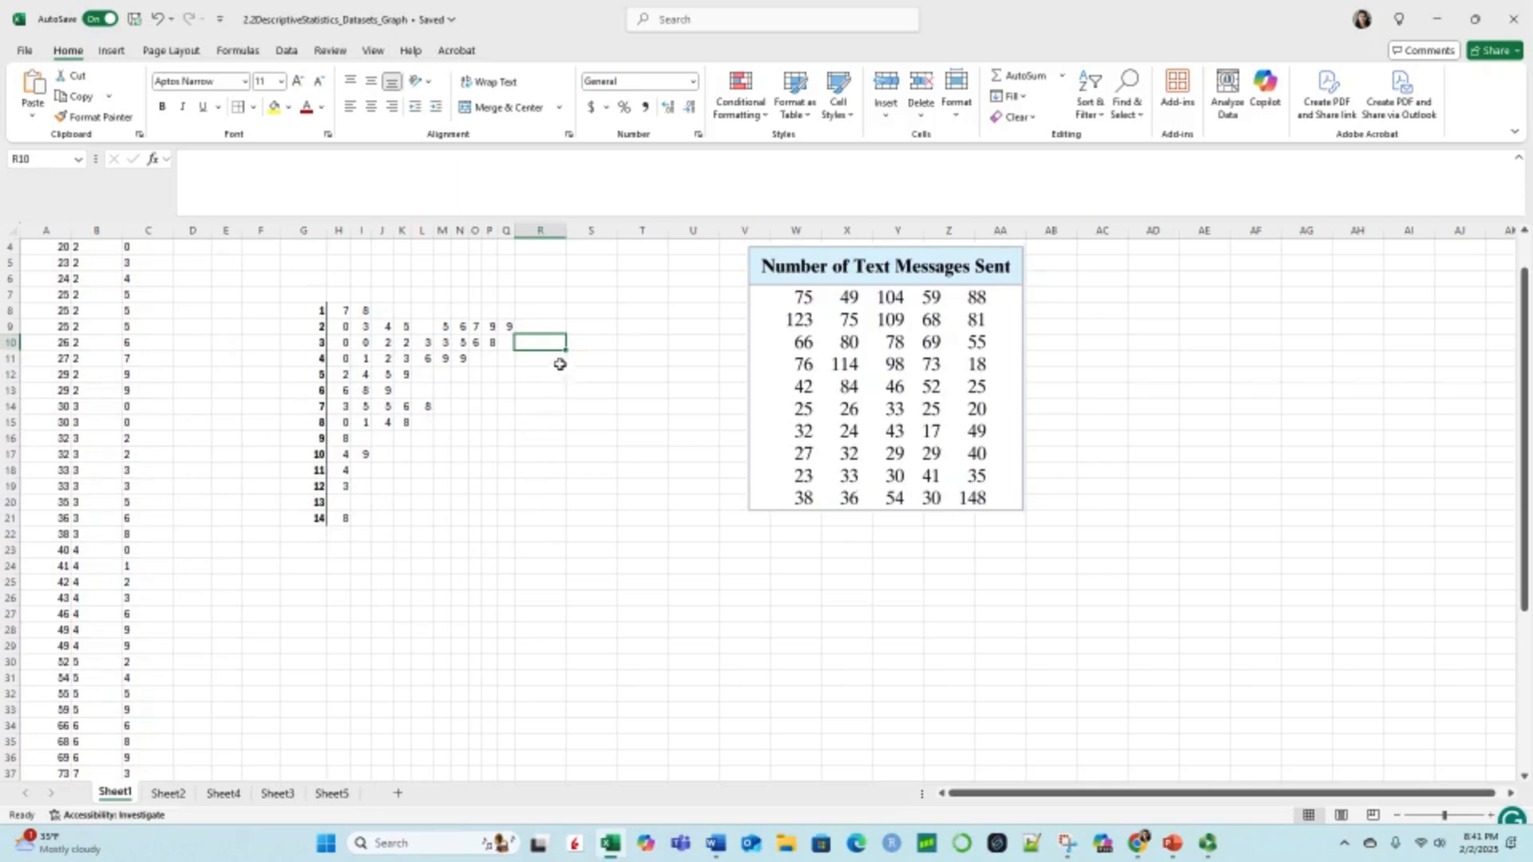
# Step: Check the stem 8 rows in the data and enter the plot key 8|3 -> 83 in S13
pyautogui.click(590, 390)
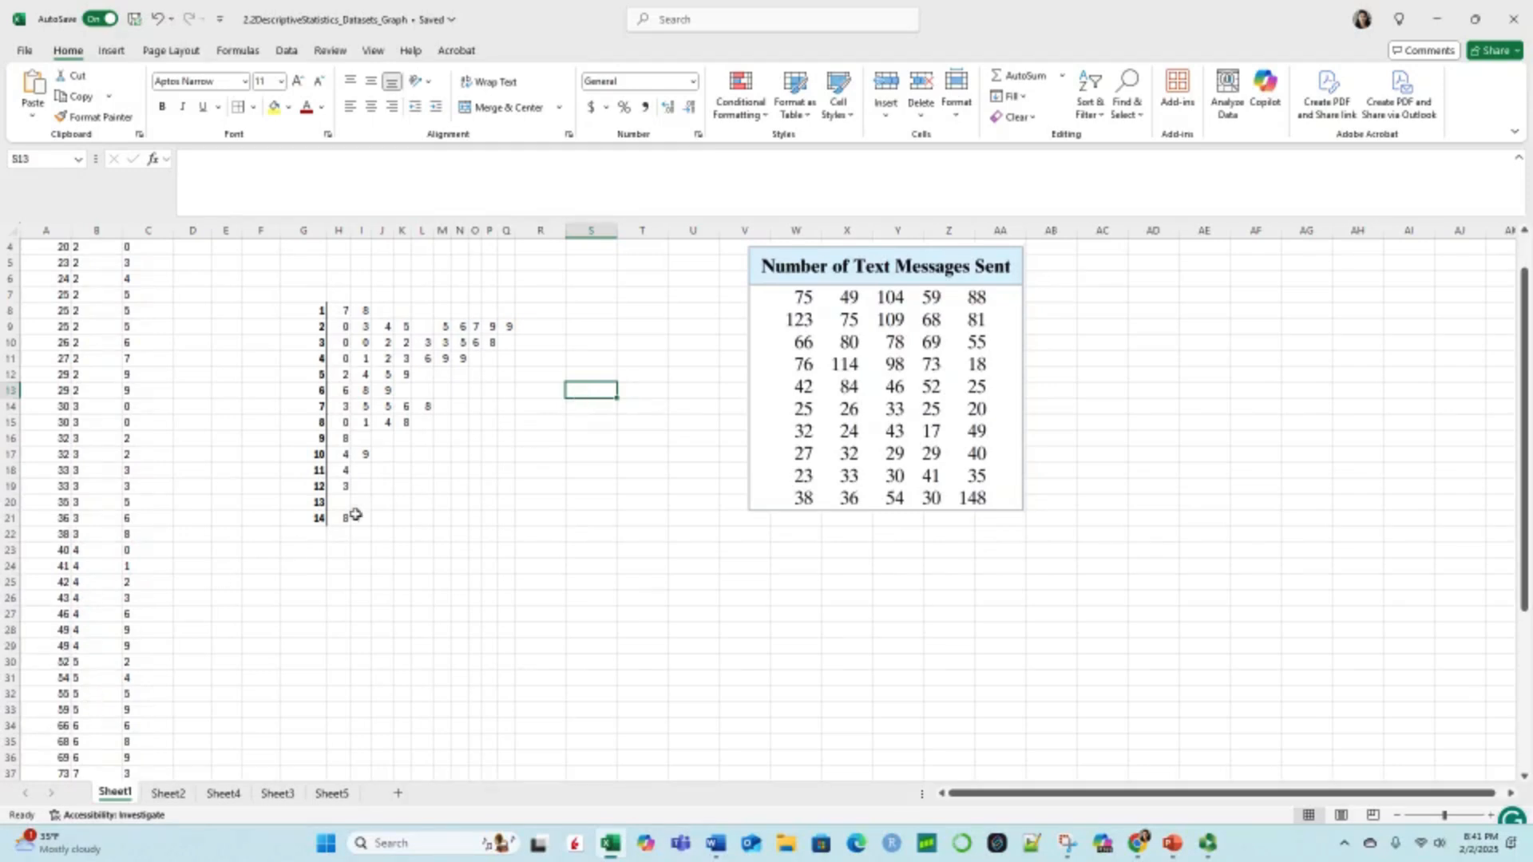
pyautogui.scroll(-2, 100, 659)
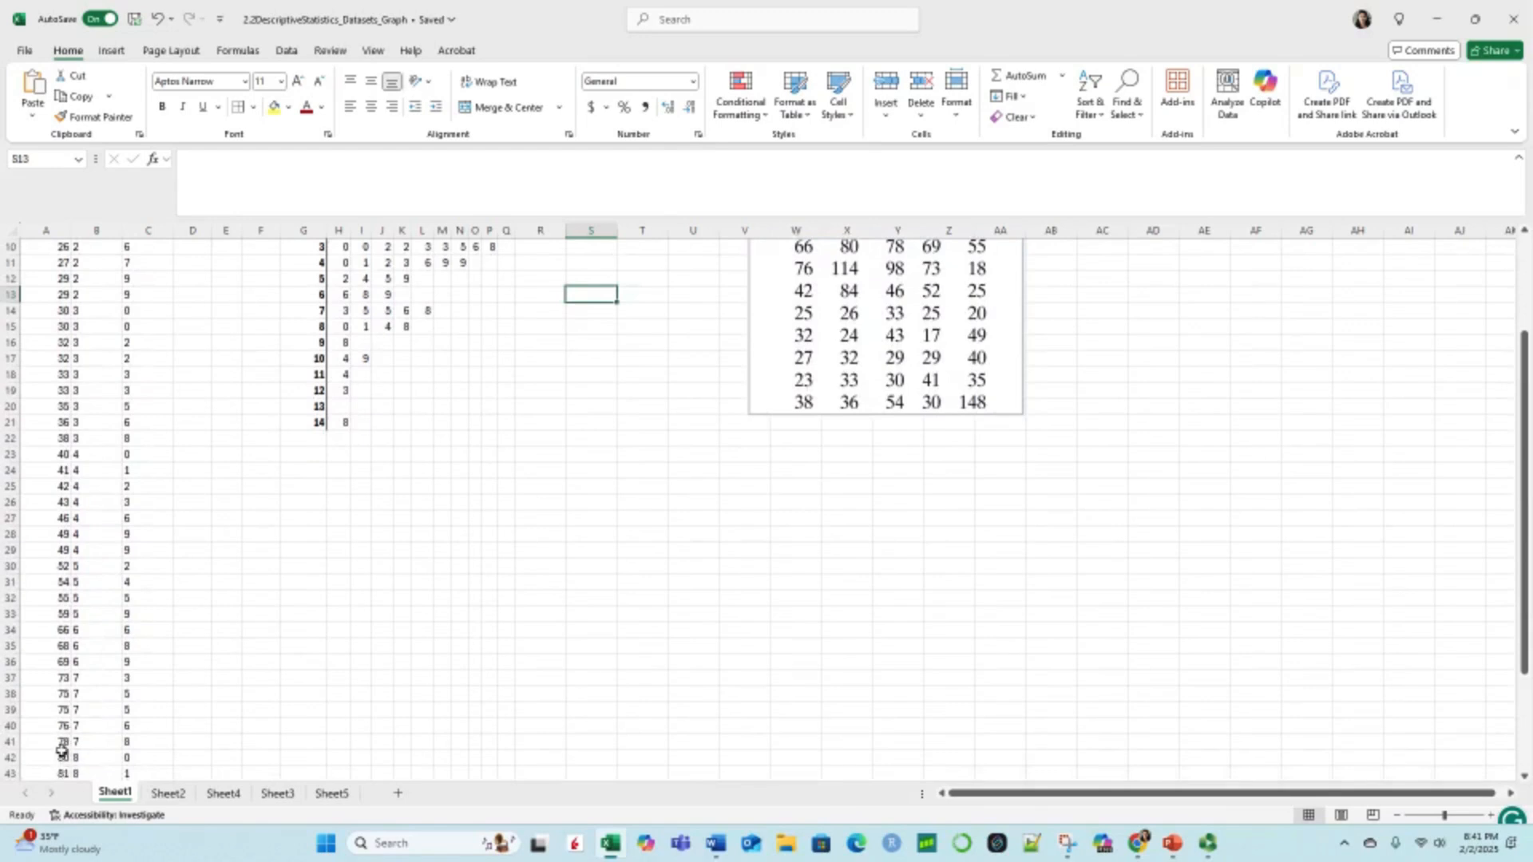
pyautogui.scroll(-1, 80, 771)
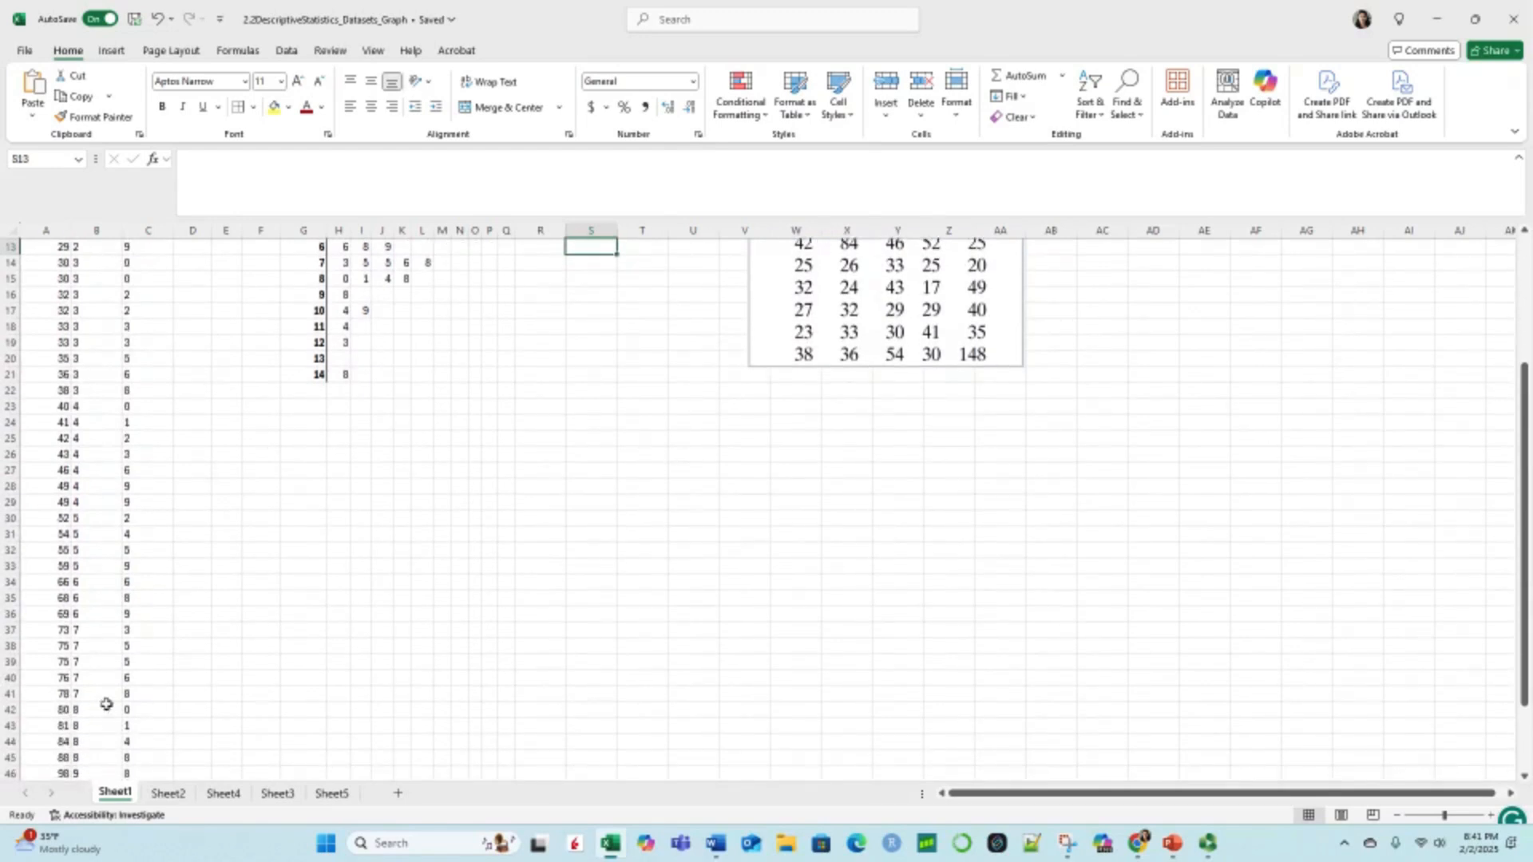
pyautogui.scroll(4, 178, 679)
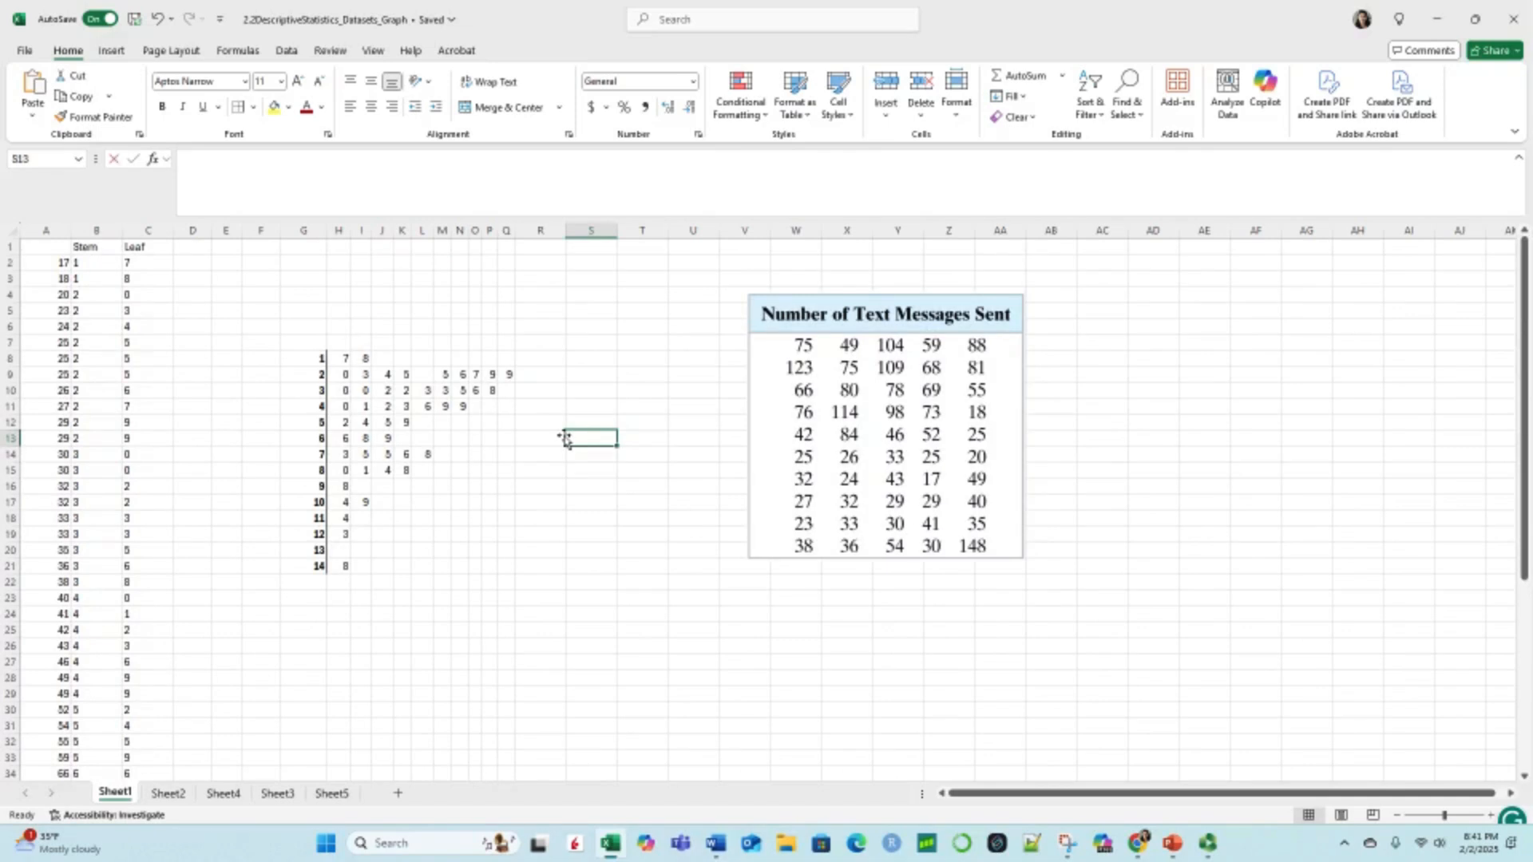
pyautogui.write('8|3 ->')
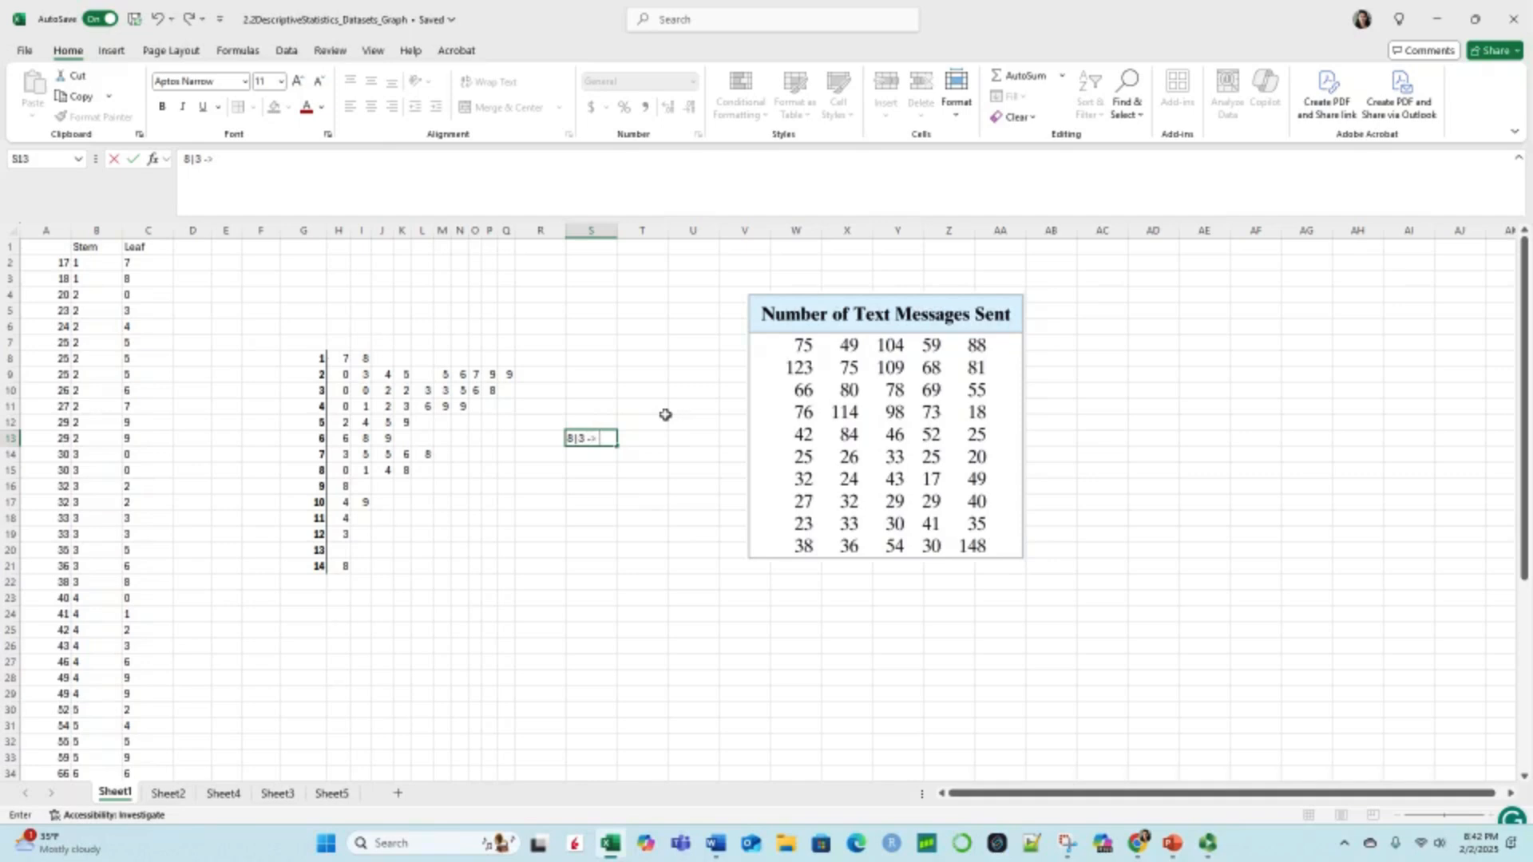
pyautogui.write('3')
# Step: Enter the worded plot key "8|3 means 83 in S15, keeping the leading quotation mark
pyautogui.click(600, 470)
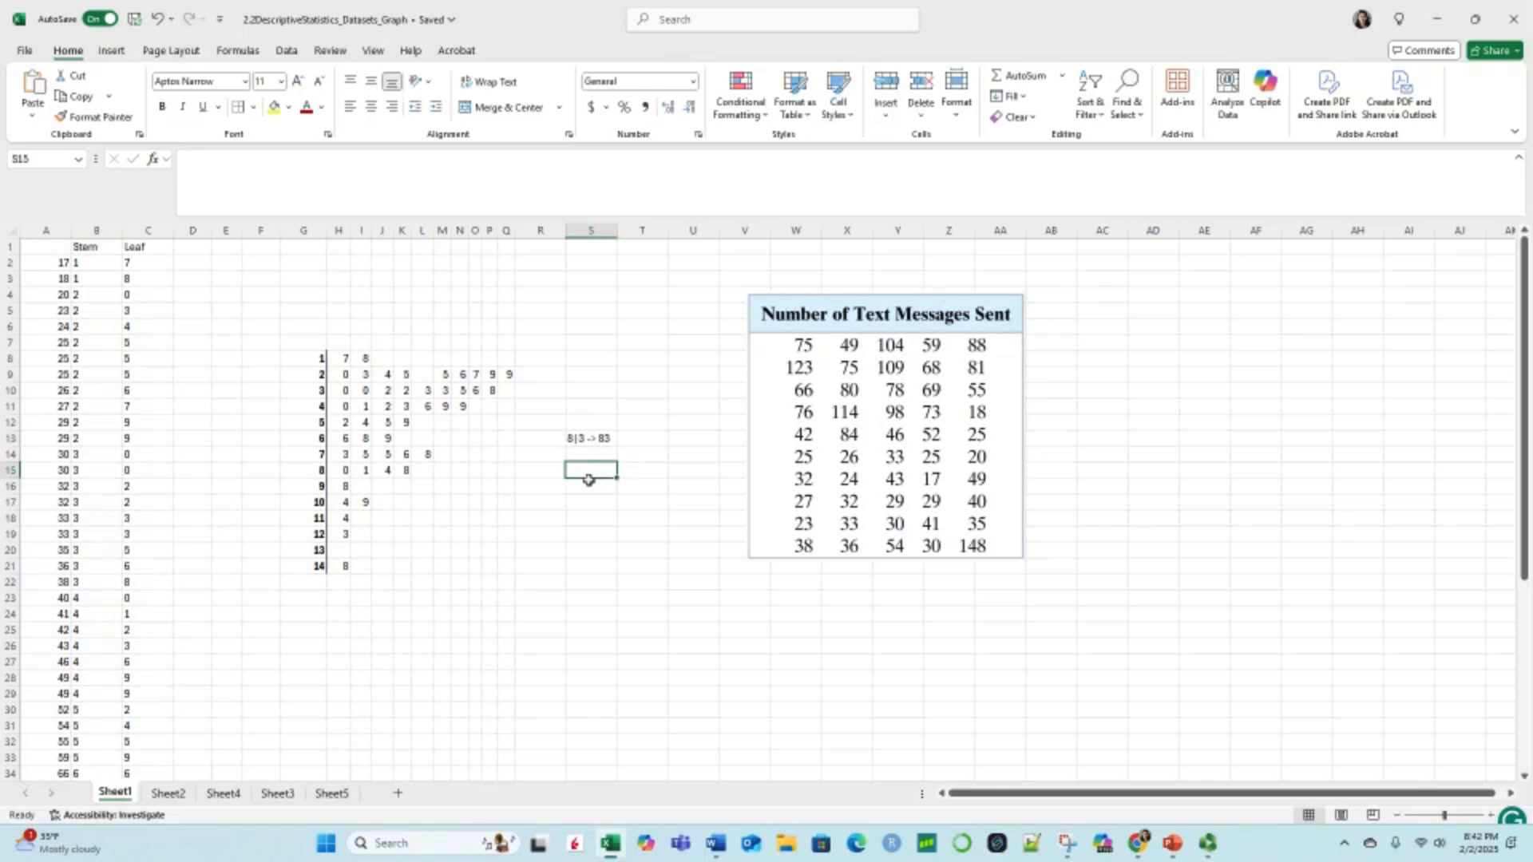
pyautogui.write("'8|3 M")
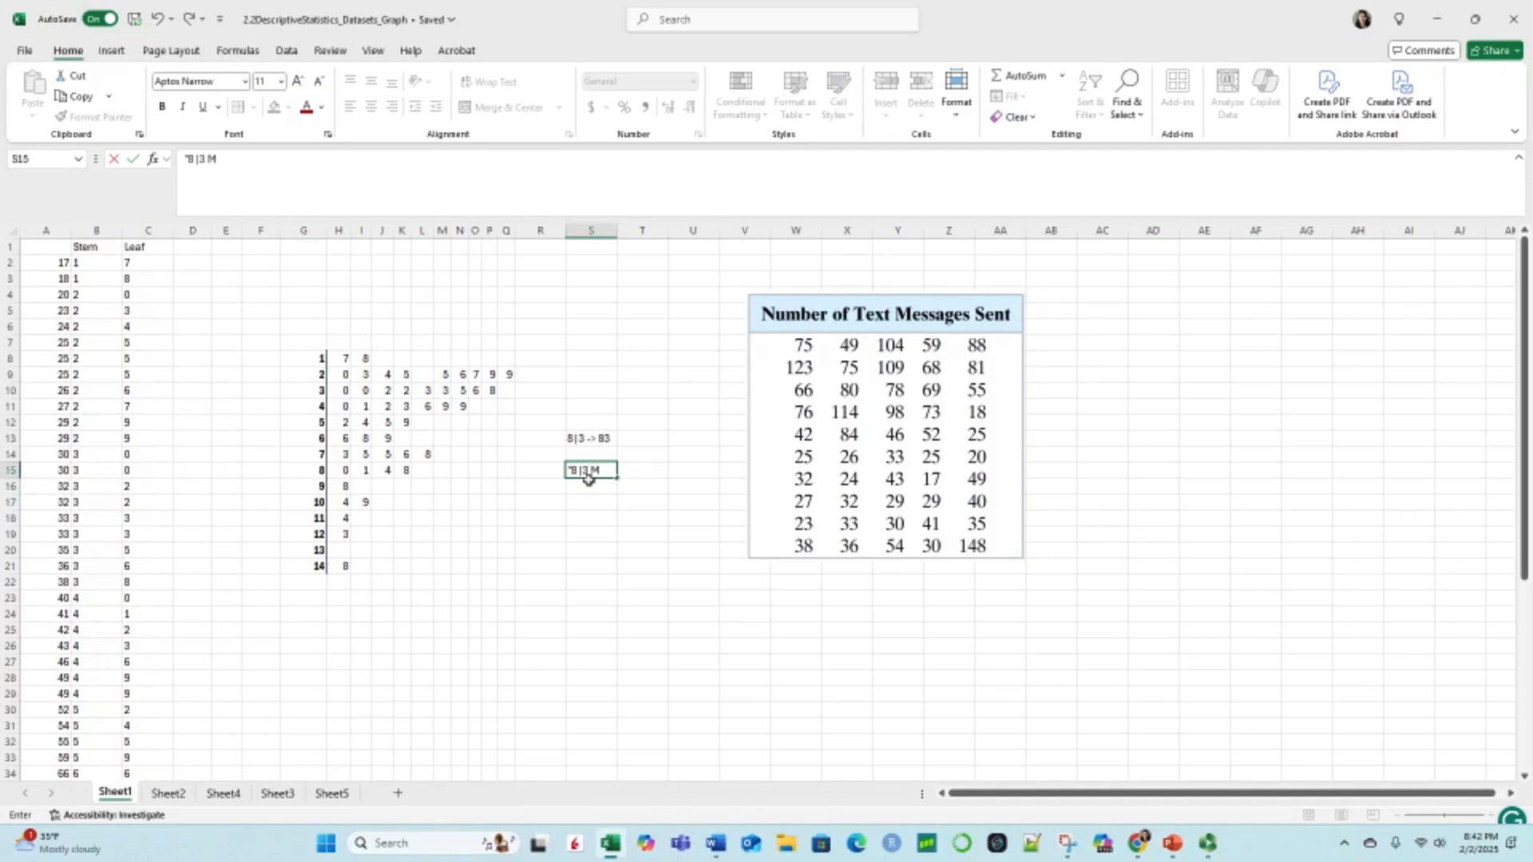
pyautogui.press('BackSpace')
pyautogui.press('BackSpace')
pyautogui.press('Return')
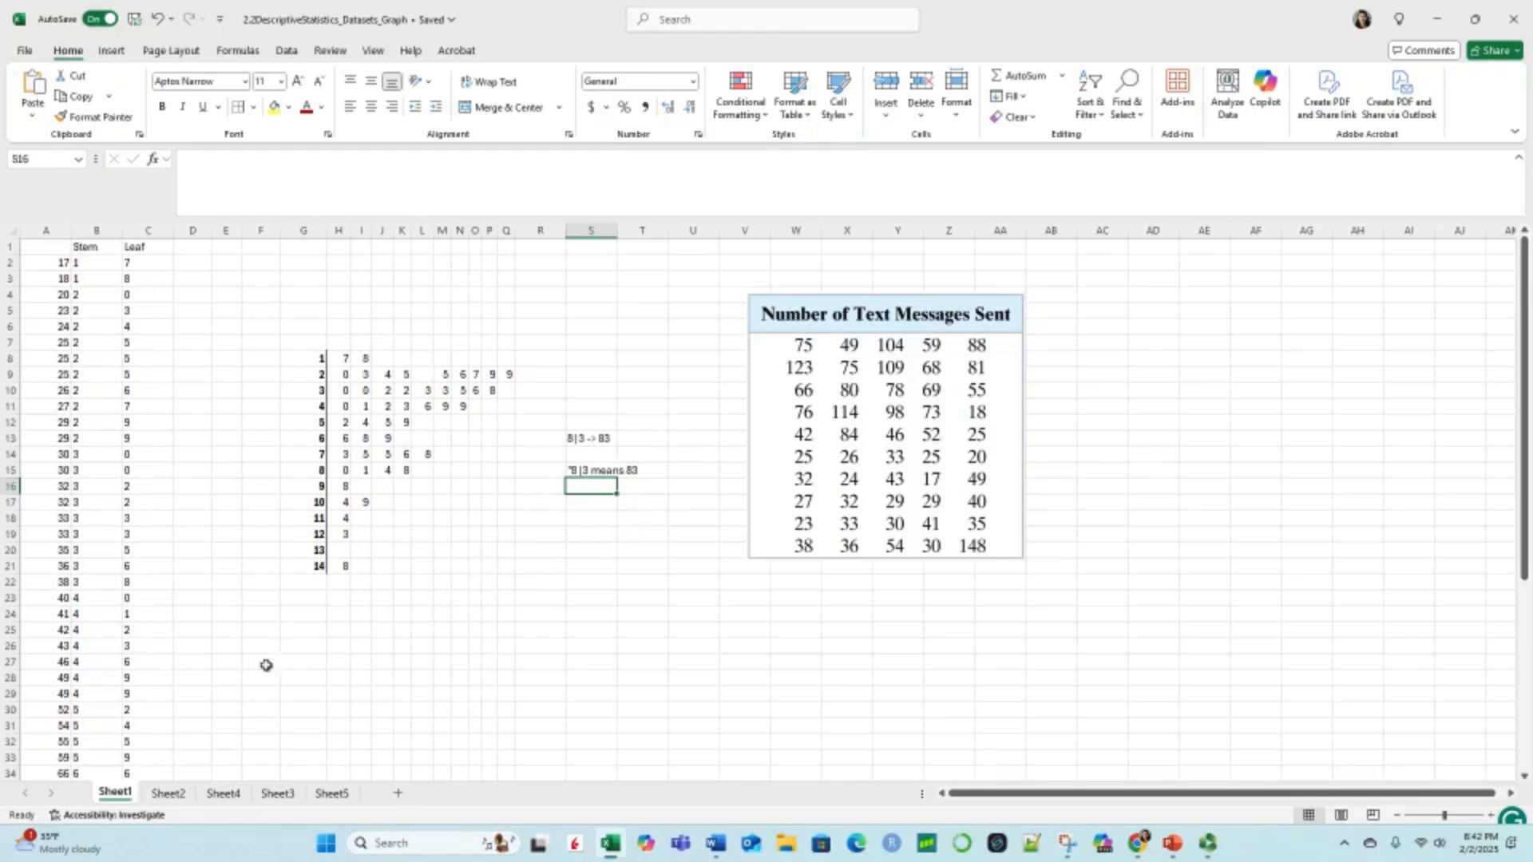
pyautogui.scroll(-2, 535, 494)
pyautogui.scroll(-1, 477, 499)
pyautogui.scroll(2, 477, 499)
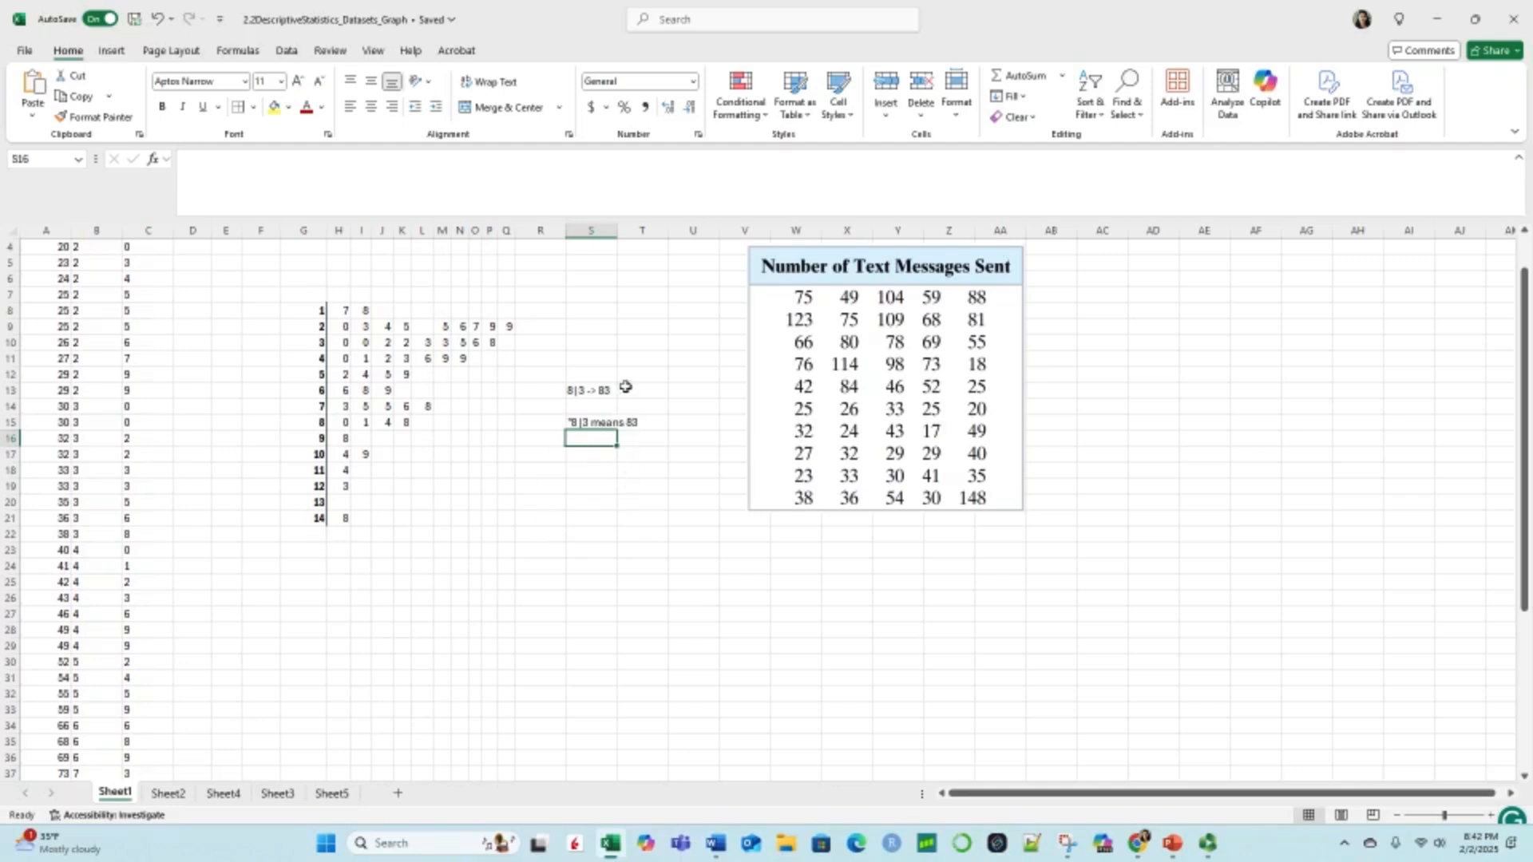
pyautogui.scroll(1, 628, 510)
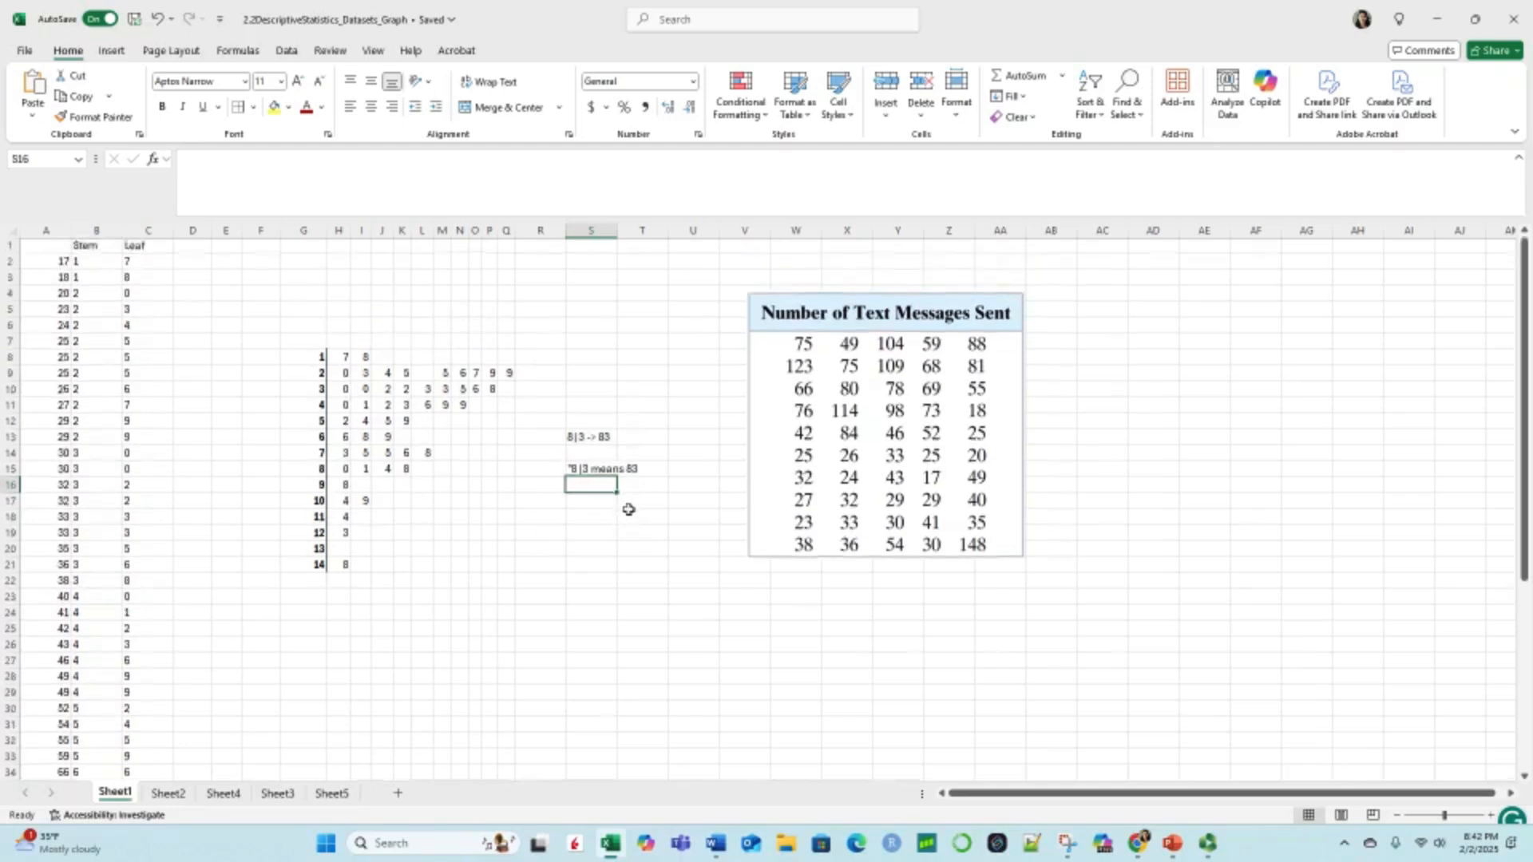